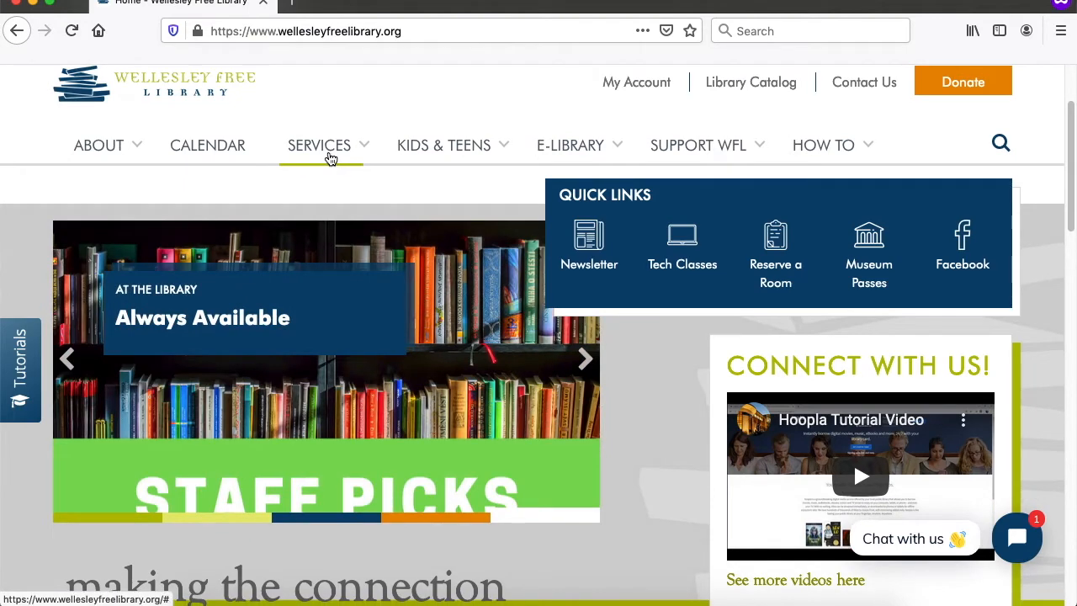
- Open the SERVICES menu on the Wellesley Free Library homepage
{"action": "left_click", "coordinate": [330, 157]}
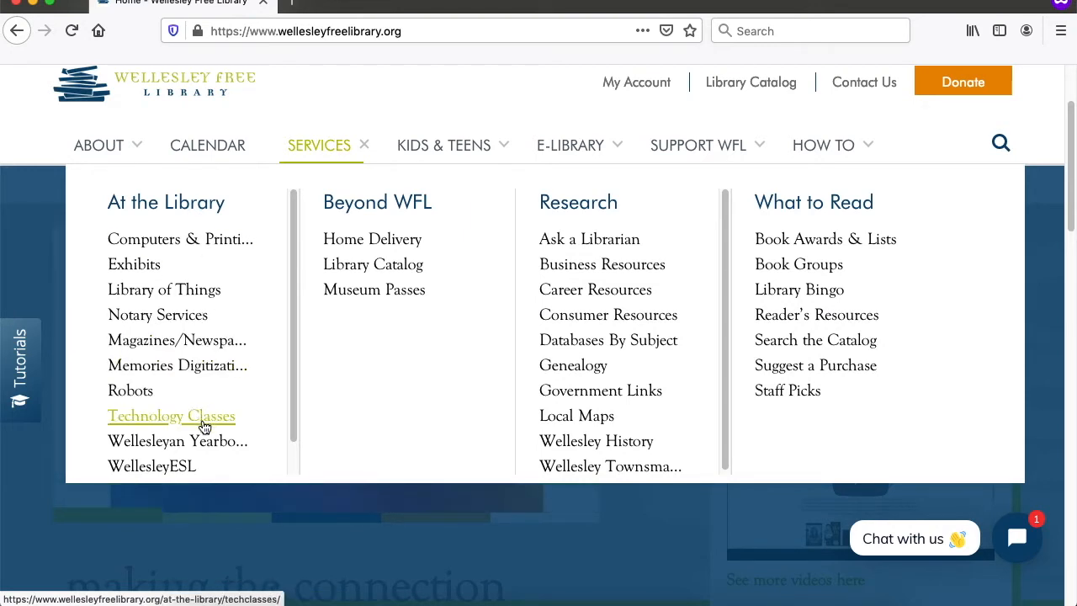
- On the Technology Classes page, open the Google Sheets handout PDF under Google Suites
{"action": "left_click", "coordinate": [205, 427]}
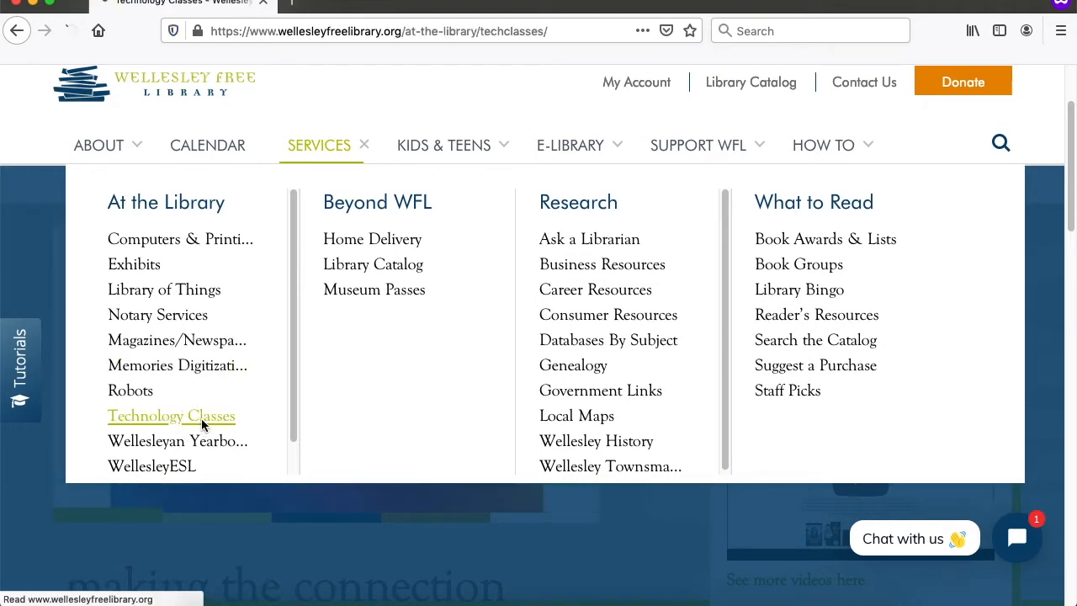
{"action": "scroll", "coordinate": [505, 496], "scroll_direction": "down", "scroll_amount": 3}
{"action": "scroll", "coordinate": [516, 476], "scroll_direction": "down", "scroll_amount": 5}
{"action": "scroll", "coordinate": [532, 477], "scroll_direction": "down", "scroll_amount": 1}
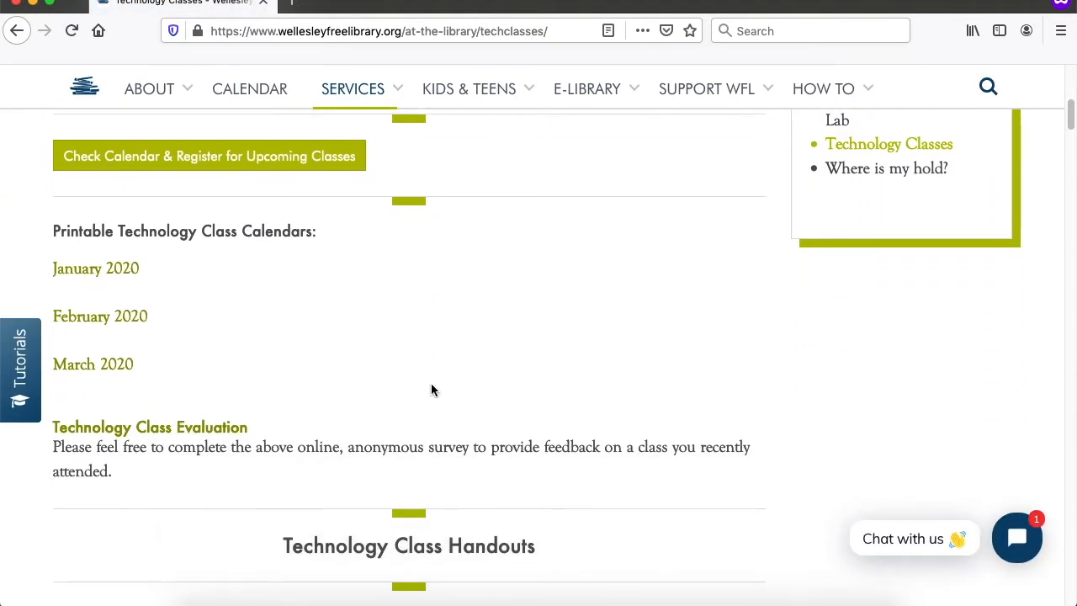
{"action": "scroll", "coordinate": [241, 404], "scroll_direction": "down", "scroll_amount": 2}
{"action": "scroll", "coordinate": [340, 408], "scroll_direction": "down", "scroll_amount": 1}
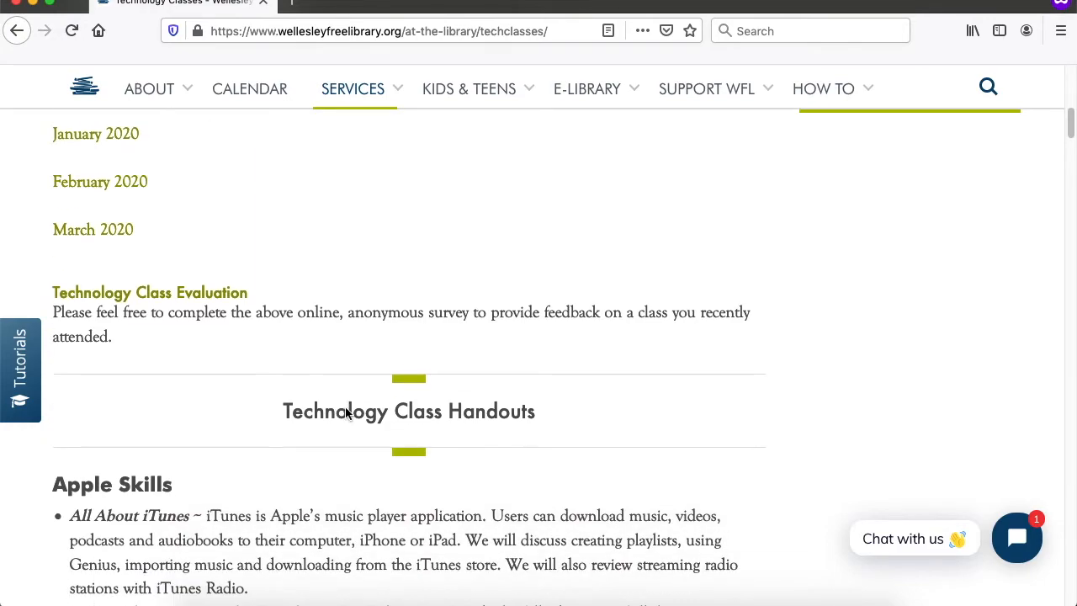
{"action": "scroll", "coordinate": [350, 410], "scroll_direction": "down", "scroll_amount": 4}
{"action": "scroll", "coordinate": [350, 410], "scroll_direction": "down", "scroll_amount": 12}
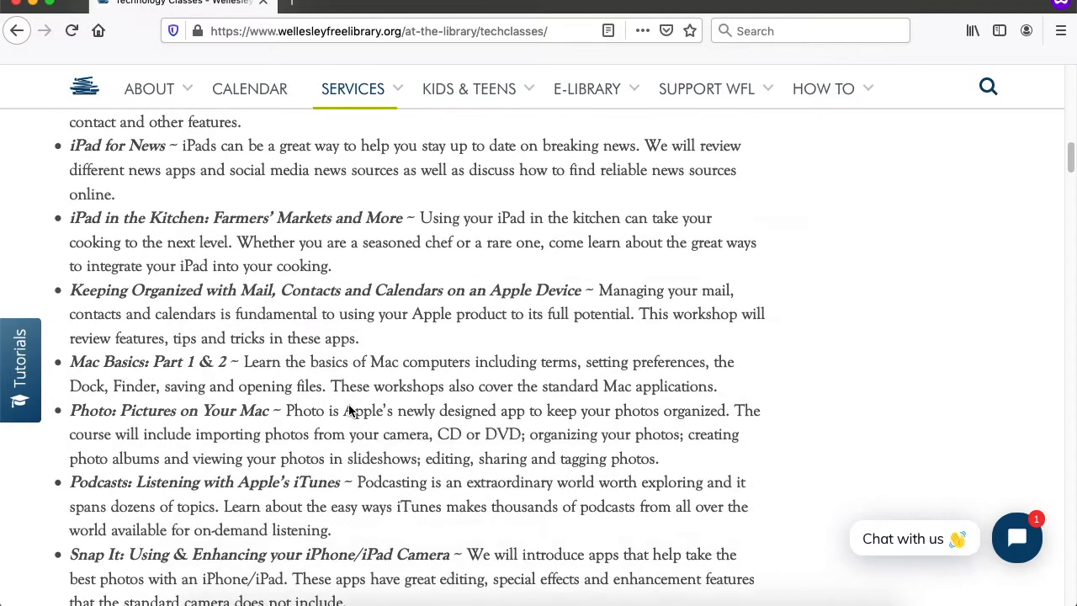
{"action": "scroll", "coordinate": [351, 410], "scroll_direction": "down", "scroll_amount": 1}
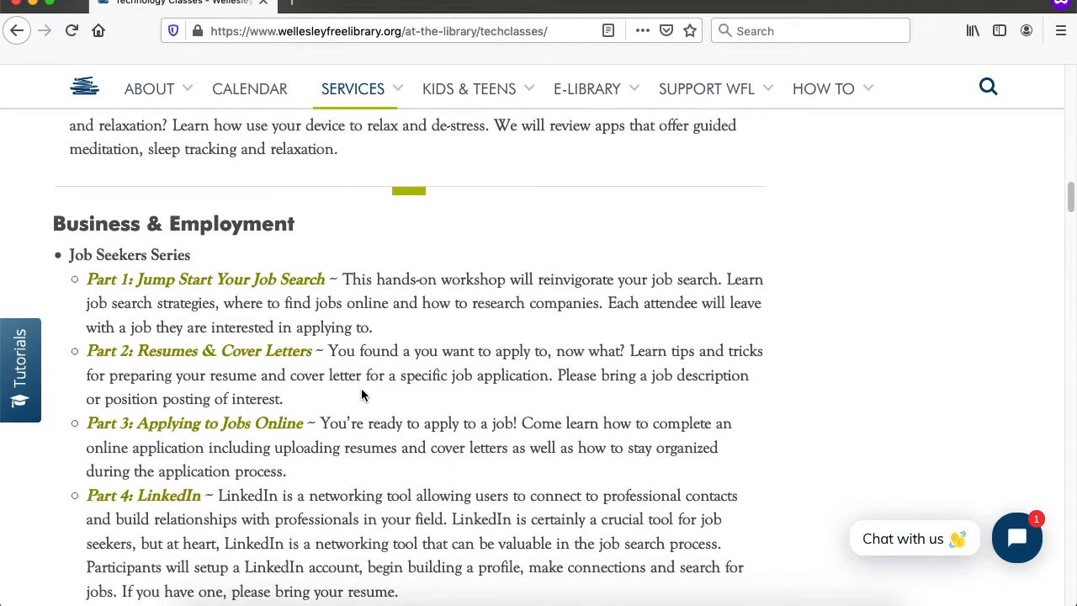
{"action": "scroll", "coordinate": [365, 387], "scroll_direction": "down", "scroll_amount": 2}
{"action": "scroll", "coordinate": [380, 344], "scroll_direction": "down", "scroll_amount": 6}
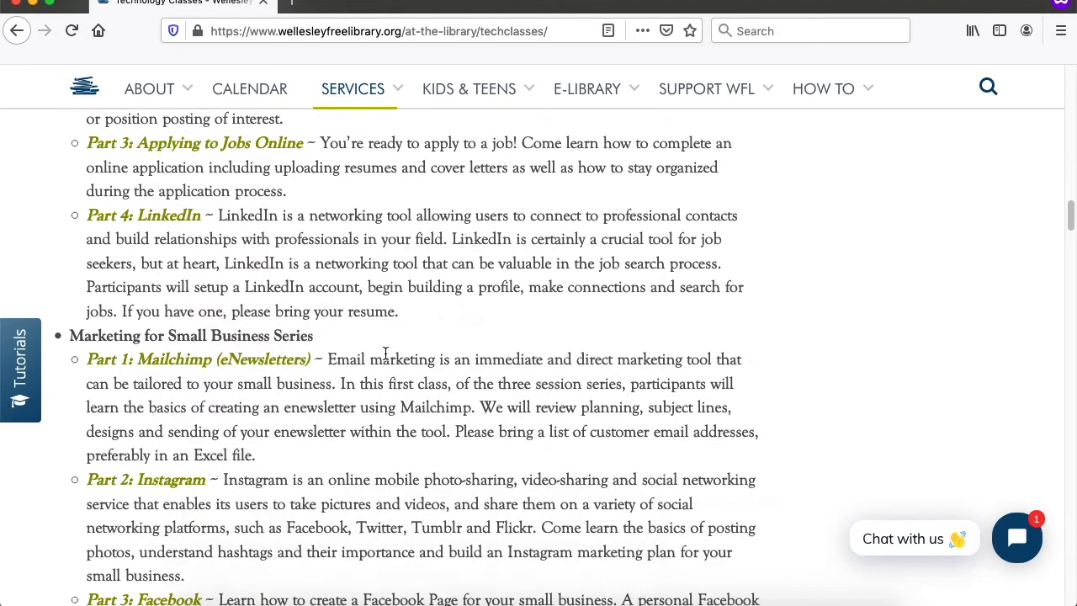
{"action": "scroll", "coordinate": [386, 359], "scroll_direction": "down", "scroll_amount": 8}
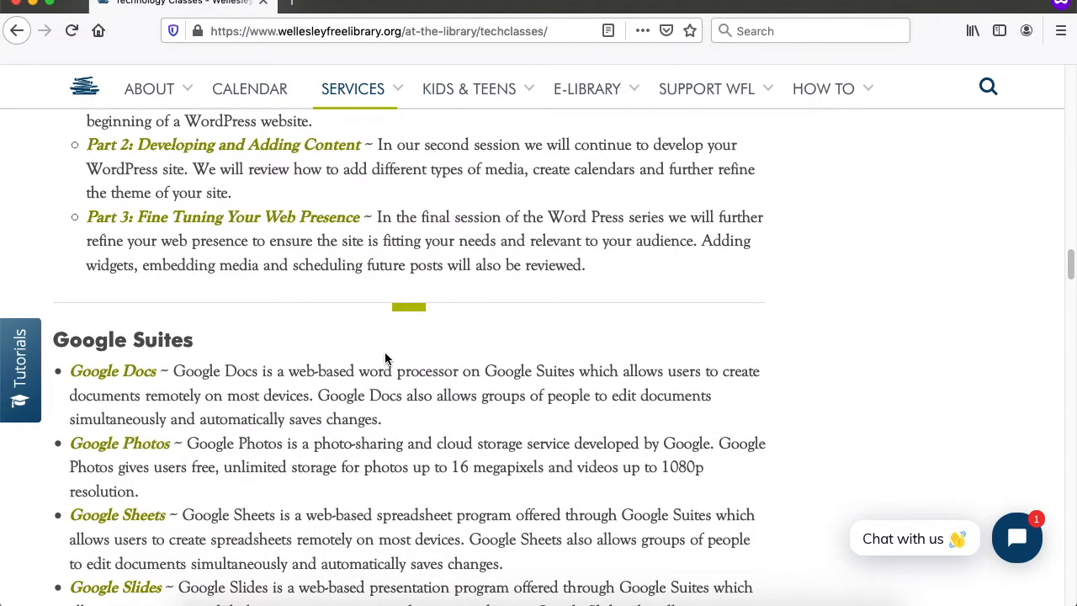
{"action": "scroll", "coordinate": [385, 359], "scroll_direction": "down", "scroll_amount": 3}
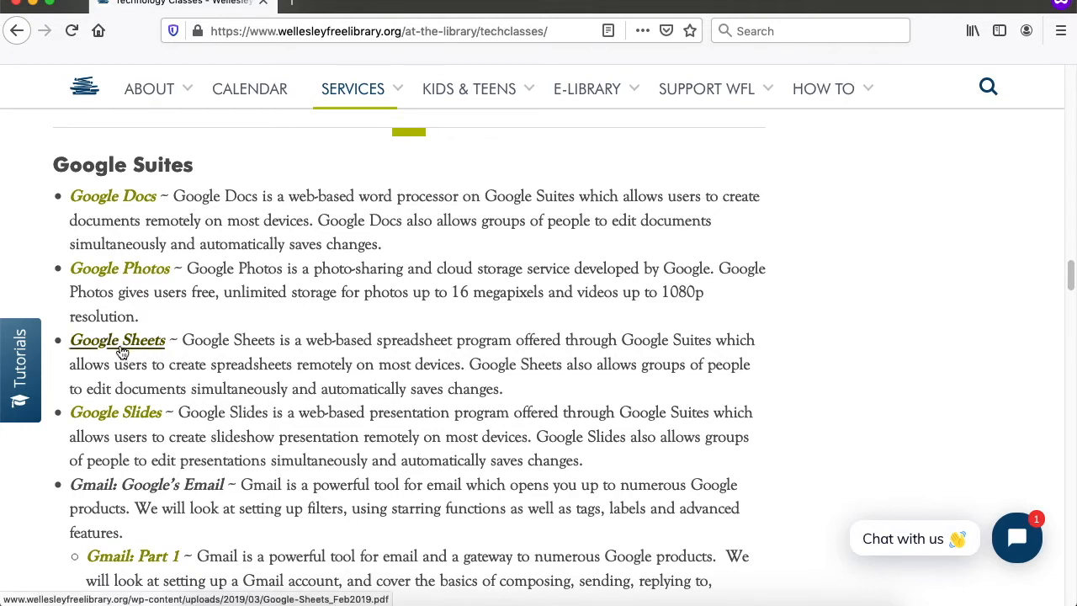
{"action": "left_click", "coordinate": [120, 345]}
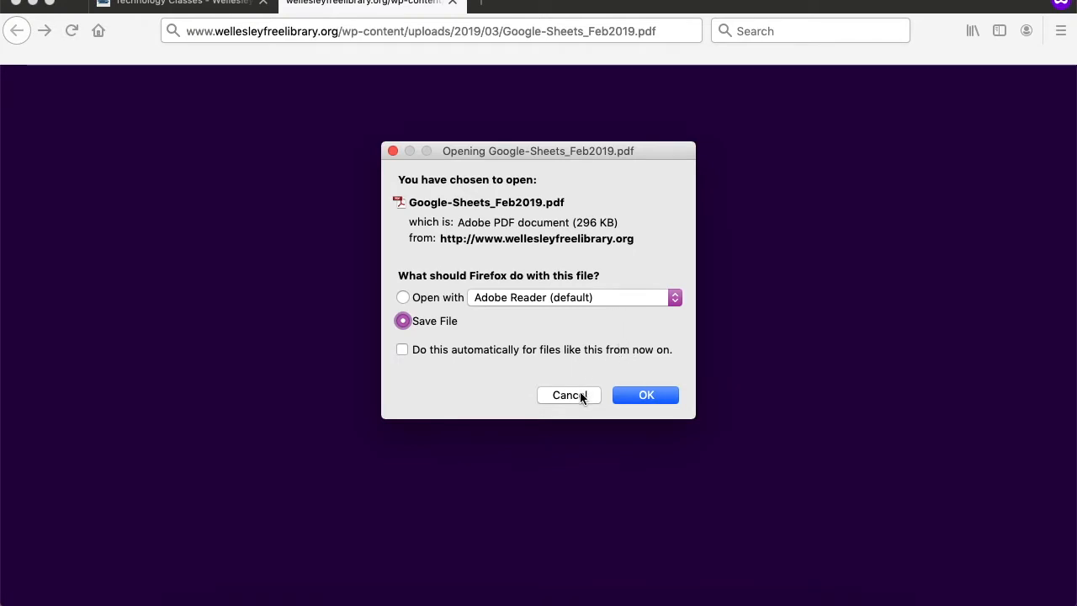
- Read through the Google-Sheets_Feb2019.pdf handout pages in Adobe Reader
{"action": "left_click", "coordinate": [795, 572]}
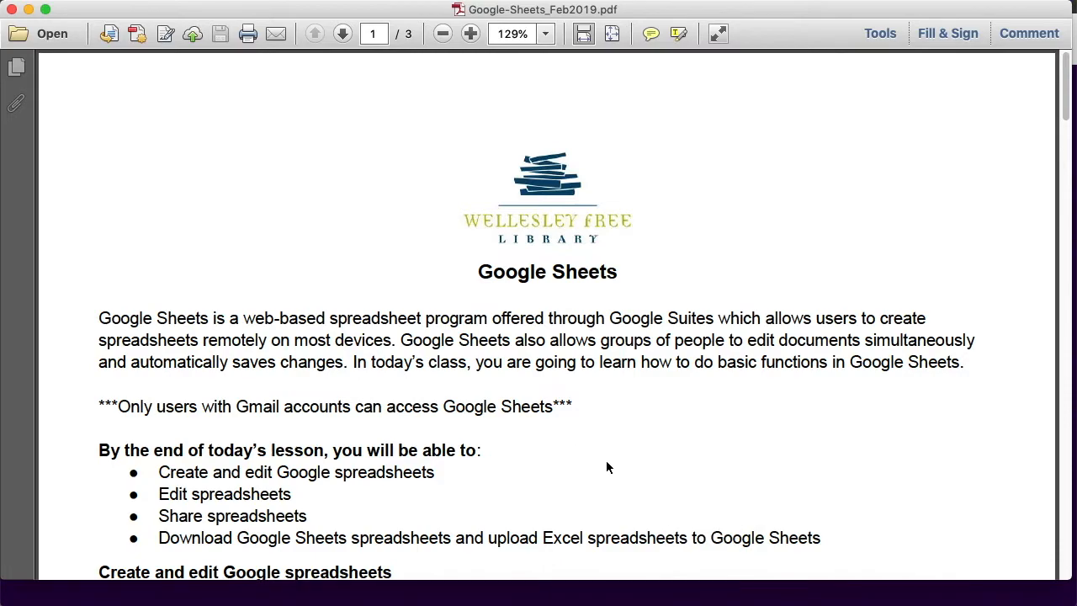
{"action": "scroll", "coordinate": [607, 446], "scroll_direction": "down", "scroll_amount": 10}
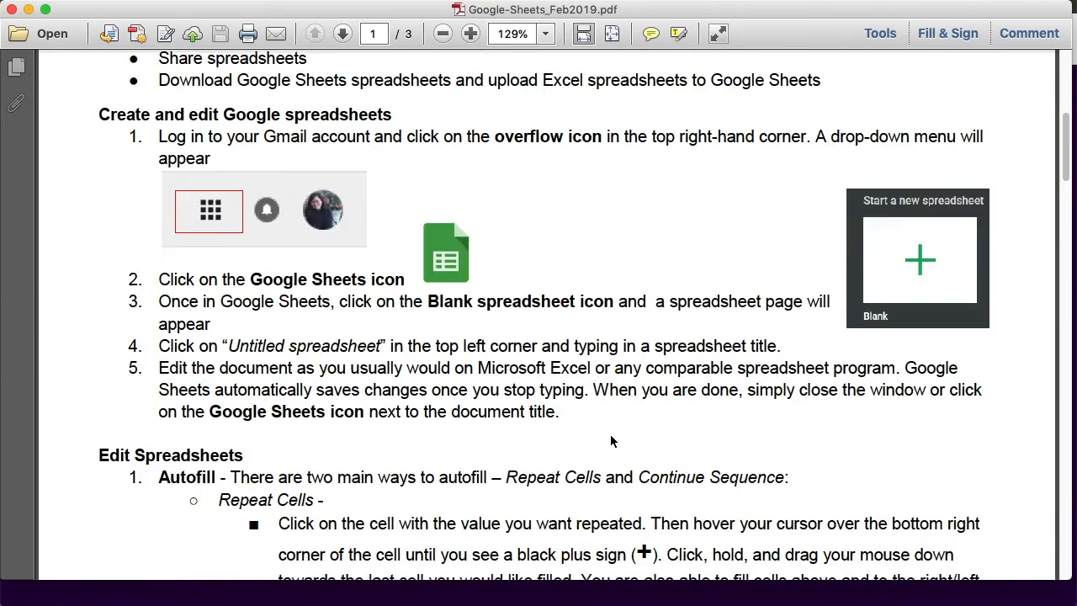
{"action": "scroll", "coordinate": [611, 440], "scroll_direction": "down", "scroll_amount": 4}
{"action": "scroll", "coordinate": [614, 432], "scroll_direction": "down", "scroll_amount": 20}
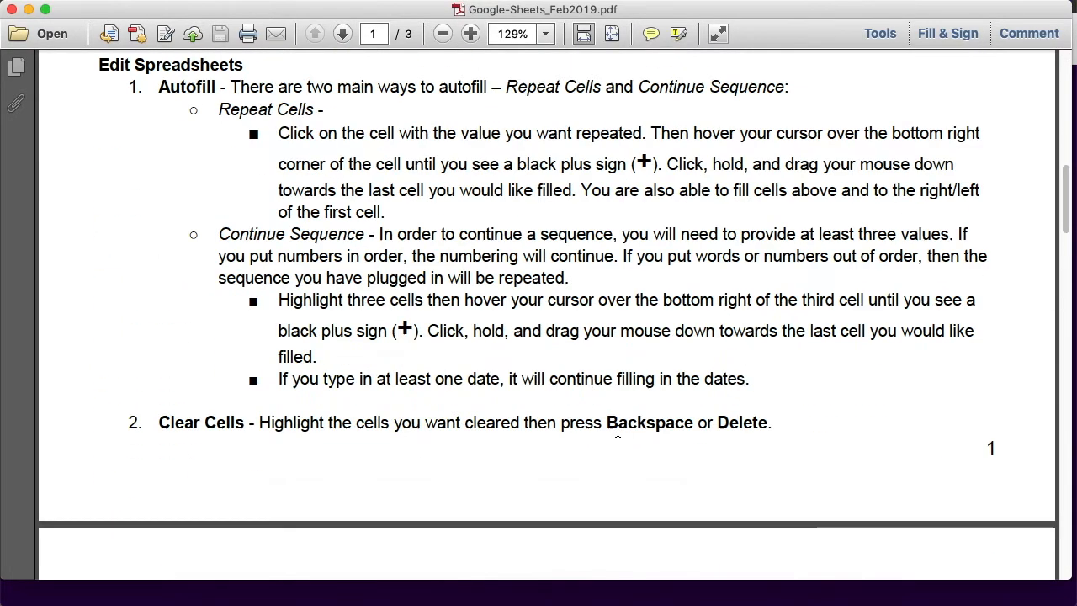
{"action": "scroll", "coordinate": [618, 432], "scroll_direction": "down", "scroll_amount": 20}
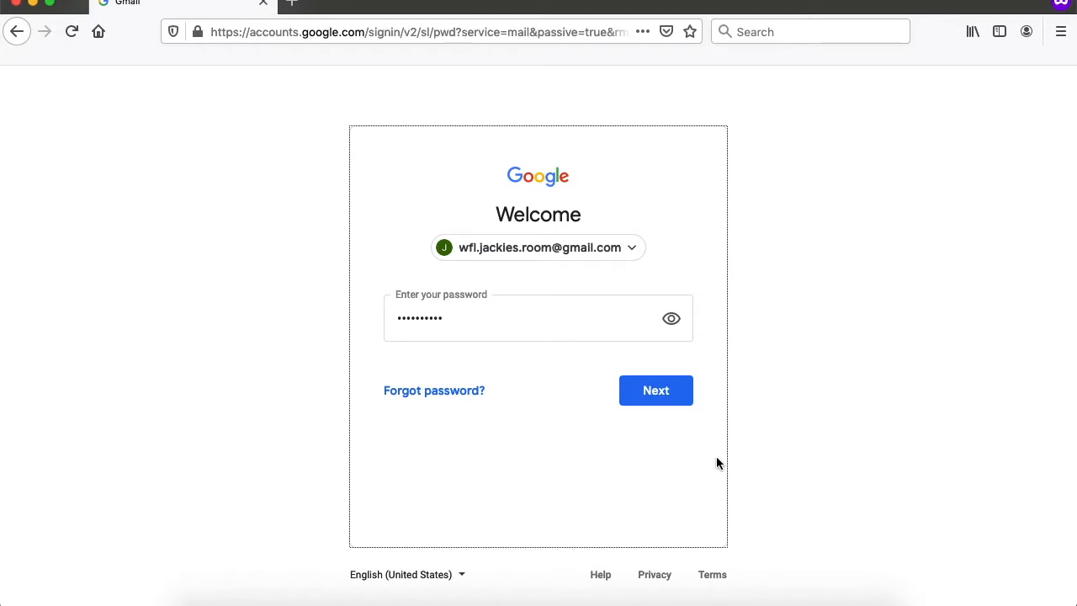
- Finish signing in with the password, then open Google Docs from the Google apps grid
{"action": "left_click", "coordinate": [661, 390]}
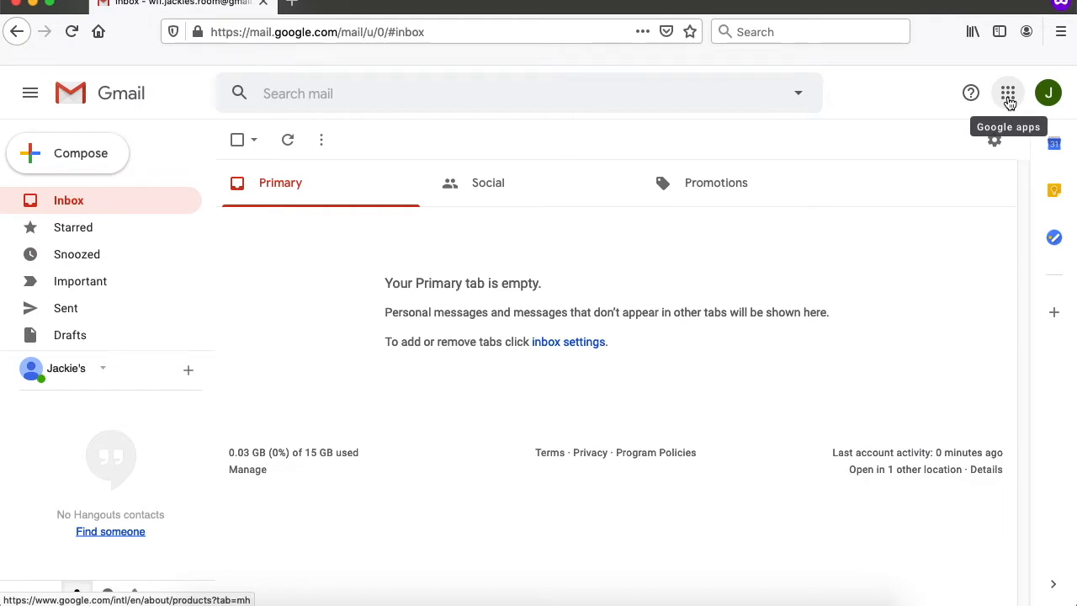
{"action": "left_click", "coordinate": [1007, 94]}
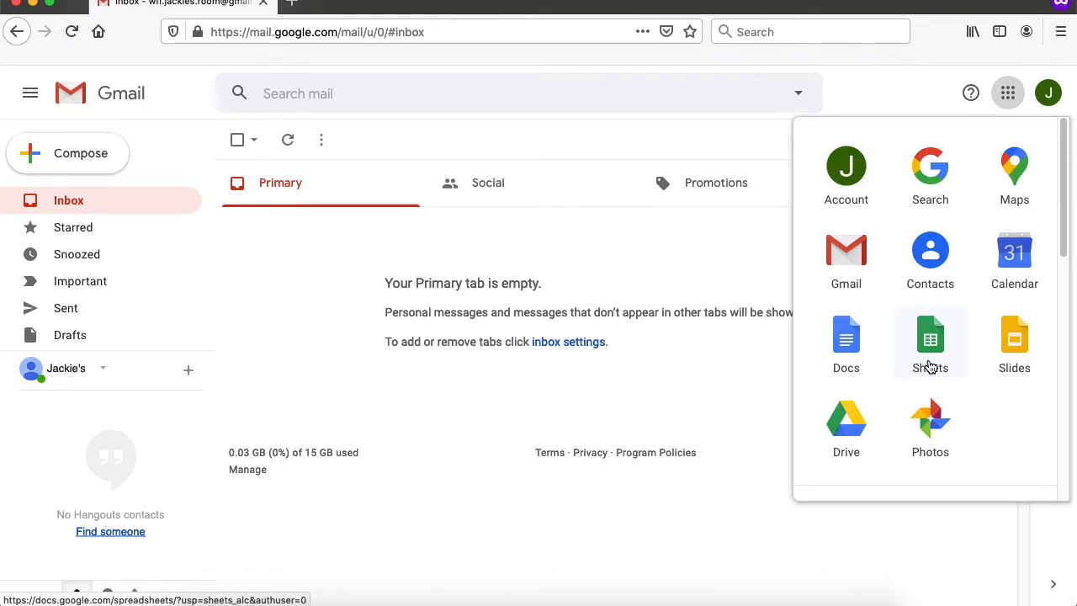
{"action": "scroll", "coordinate": [929, 366], "scroll_direction": "down", "scroll_amount": 10}
{"action": "scroll", "coordinate": [953, 432], "scroll_direction": "up", "scroll_amount": 5}
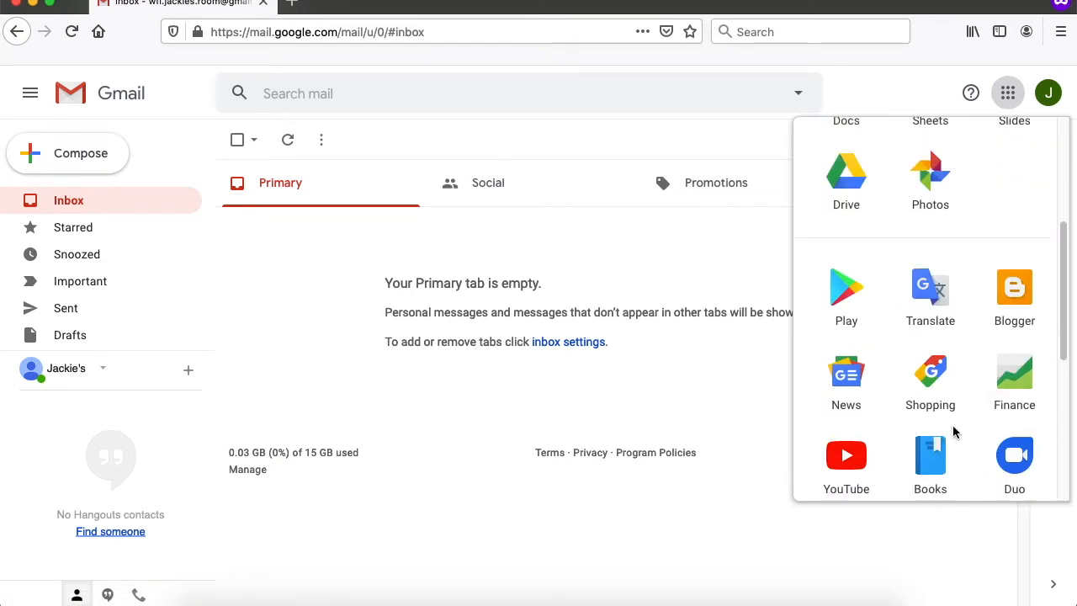
{"action": "scroll", "coordinate": [953, 431], "scroll_direction": "up", "scroll_amount": 4}
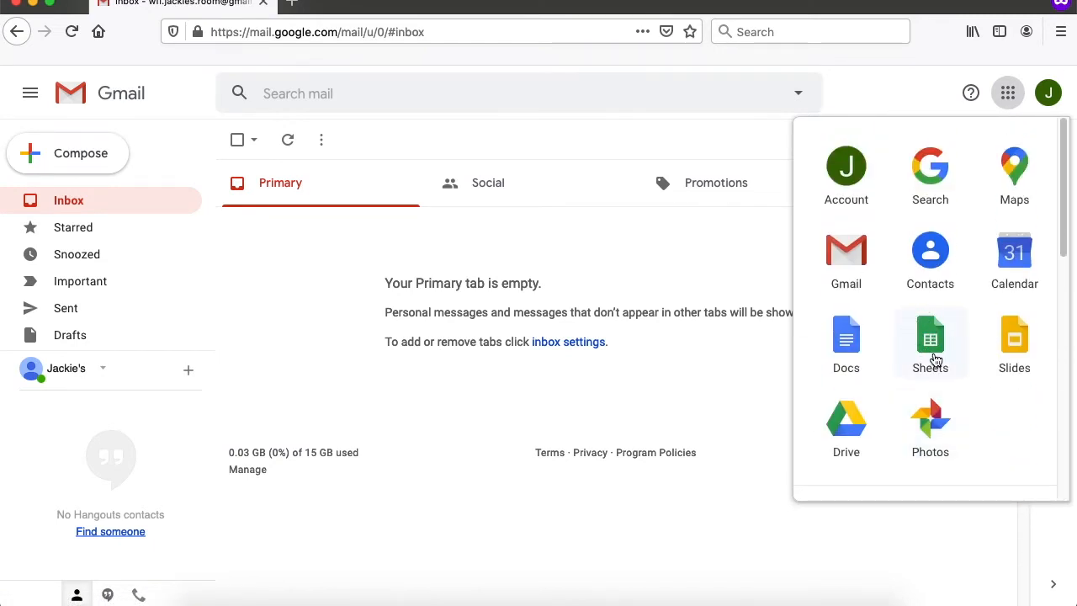
{"action": "left_click", "coordinate": [846, 344]}
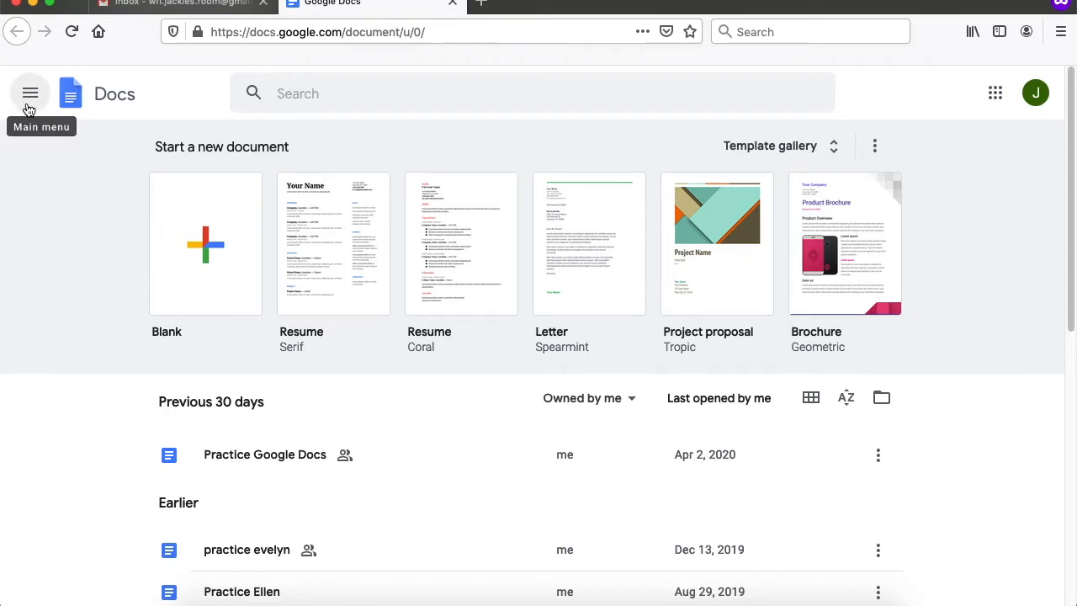
- Go to the Google Sheets home page from the main menu and start a blank spreadsheet
{"action": "left_click", "coordinate": [32, 100]}
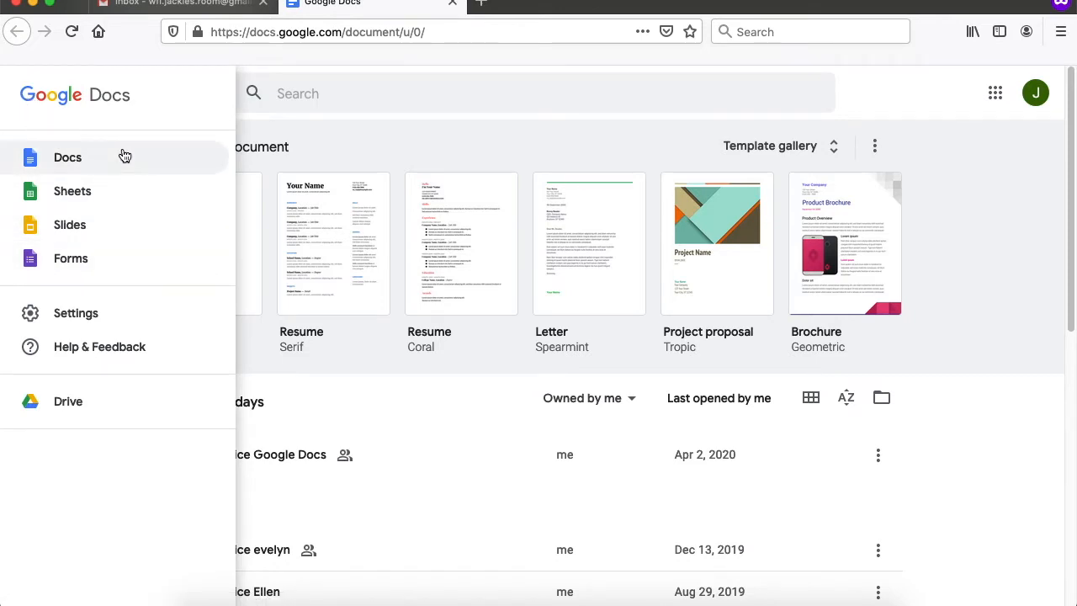
{"action": "left_click", "coordinate": [72, 193]}
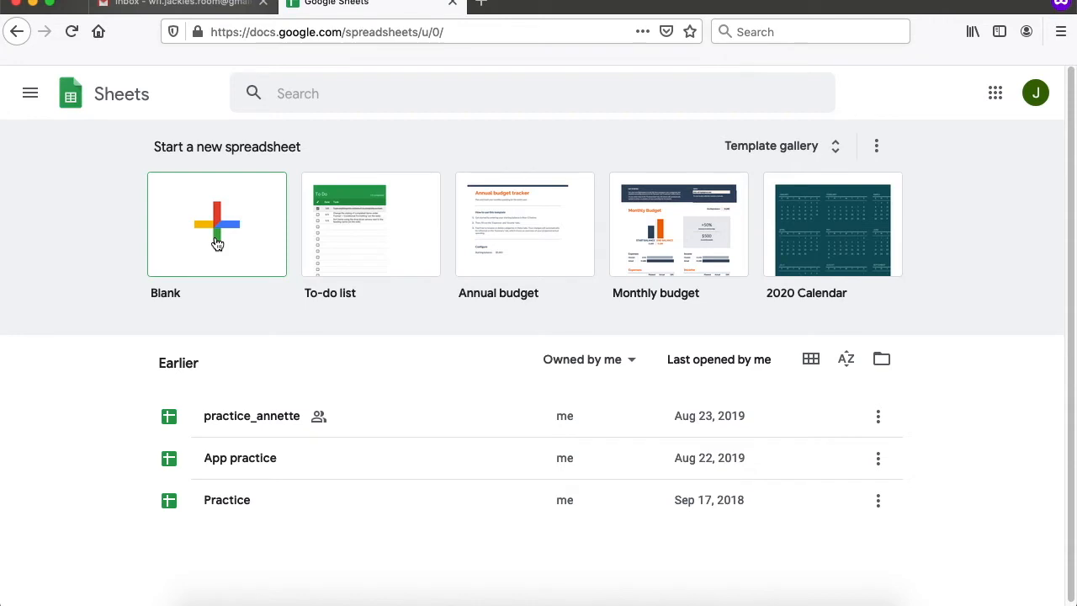
{"action": "left_click", "coordinate": [216, 242]}
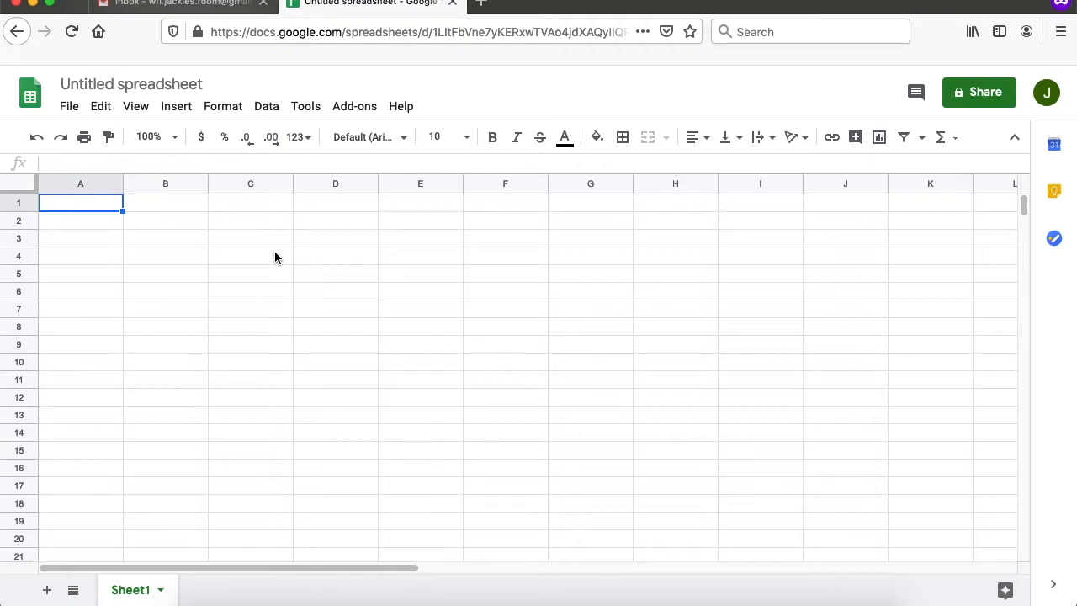
- Title the new spreadsheet 'Practice Google Sheets'
{"action": "left_click", "coordinate": [124, 84]}
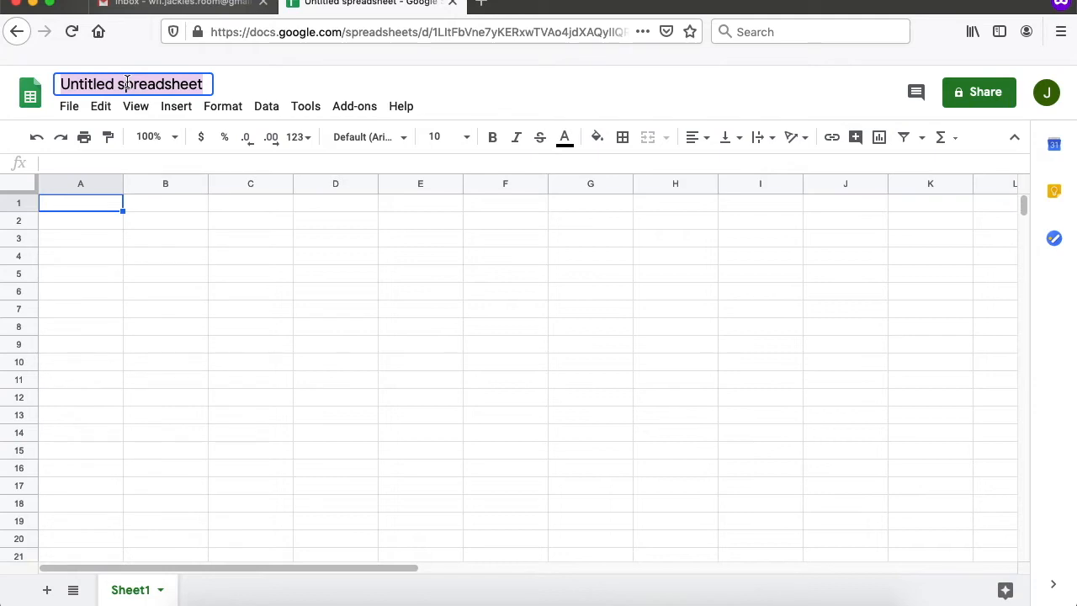
{"action": "left_click", "coordinate": [156, 240]}
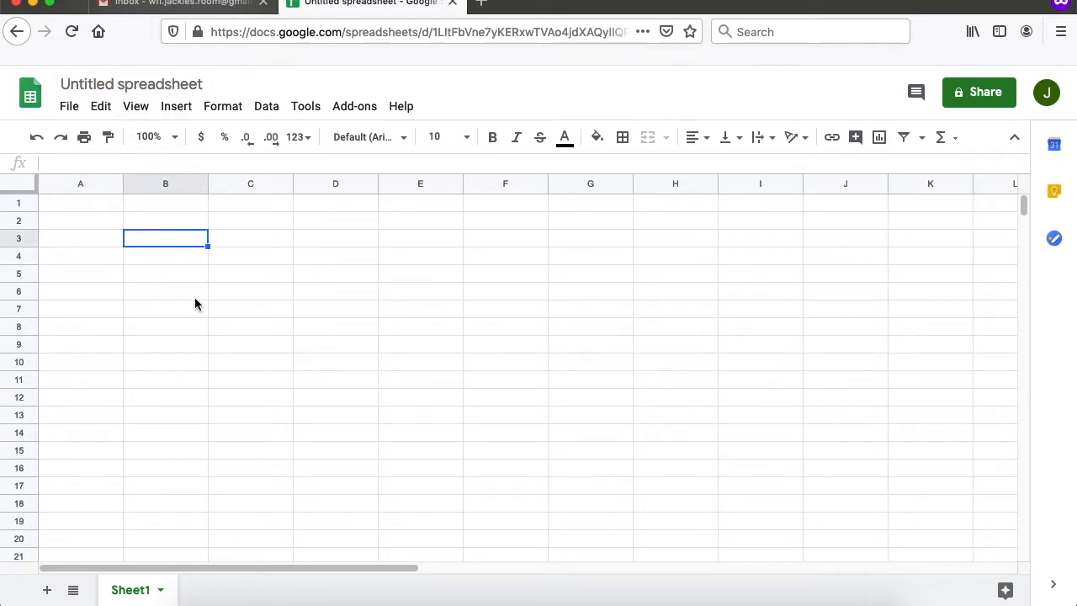
{"action": "left_click", "coordinate": [123, 86]}
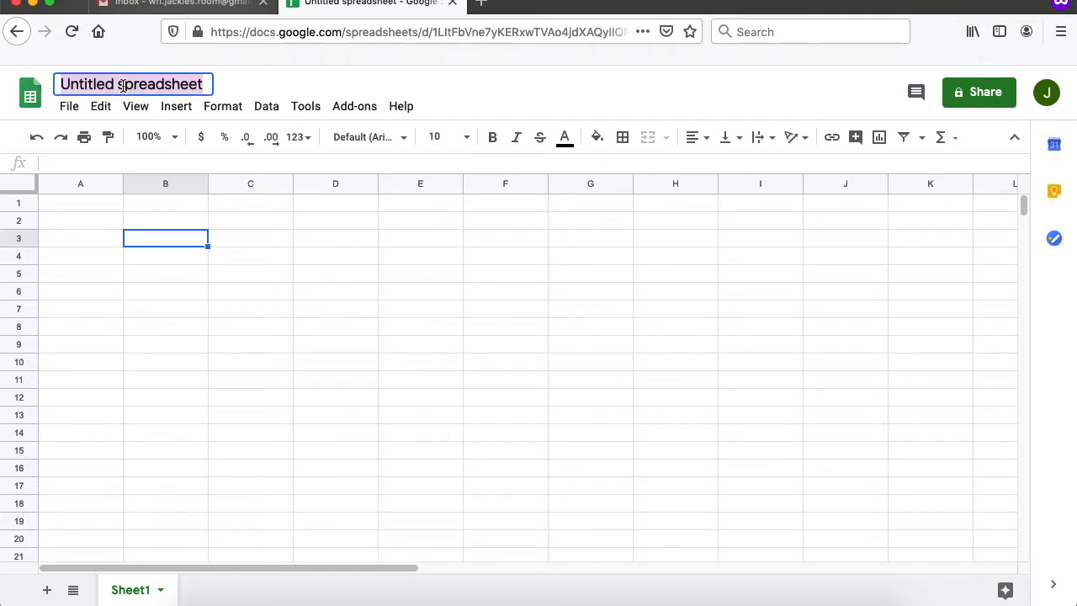
{"action": "type", "text": "Prac"}
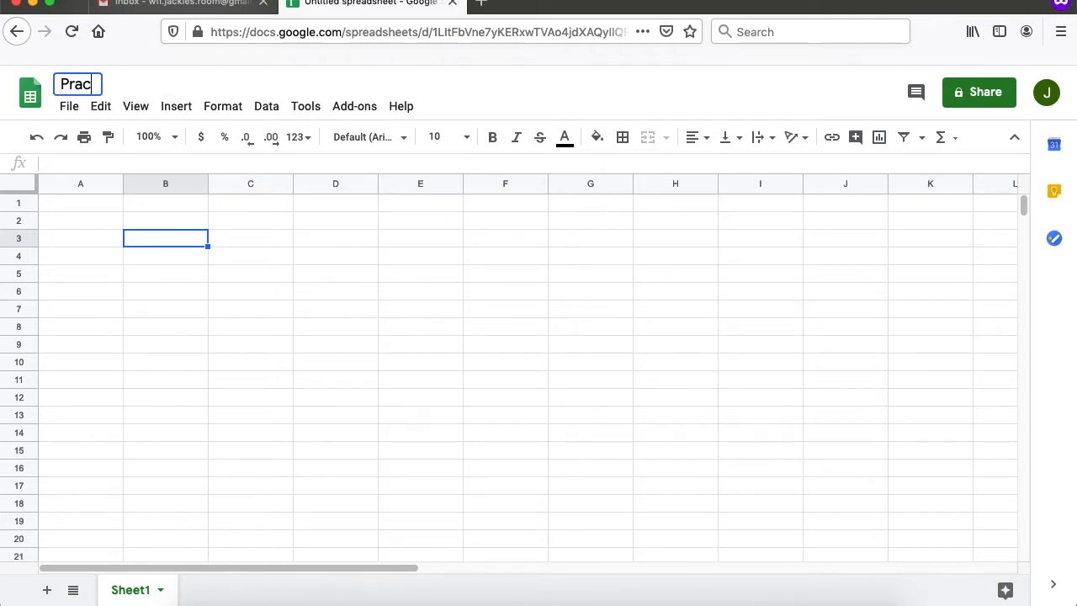
{"action": "type", "text": "tice Google Sheets"}
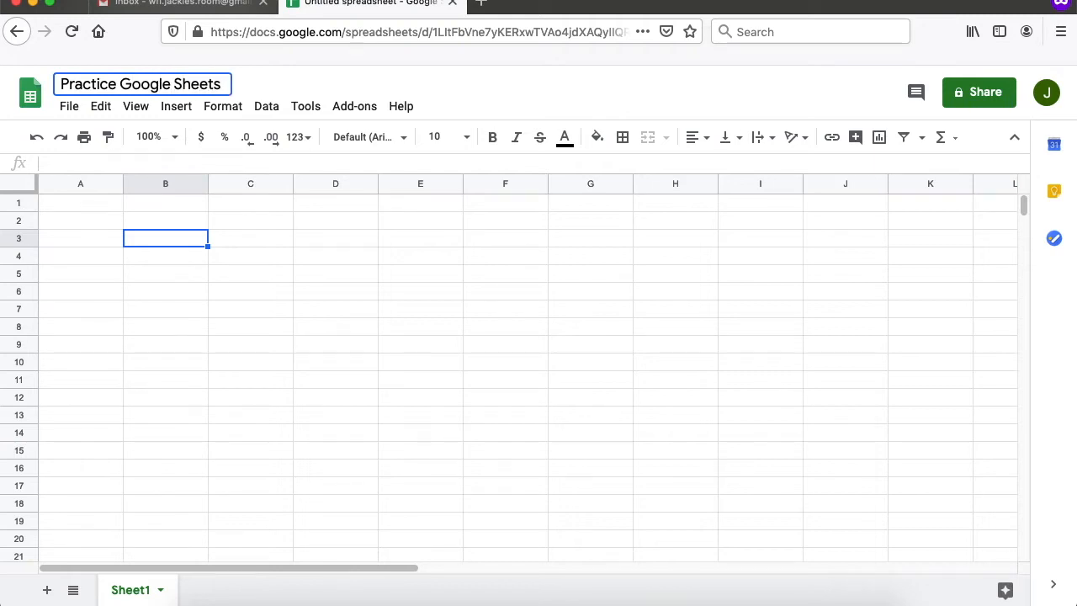
{"action": "key", "text": "Return"}
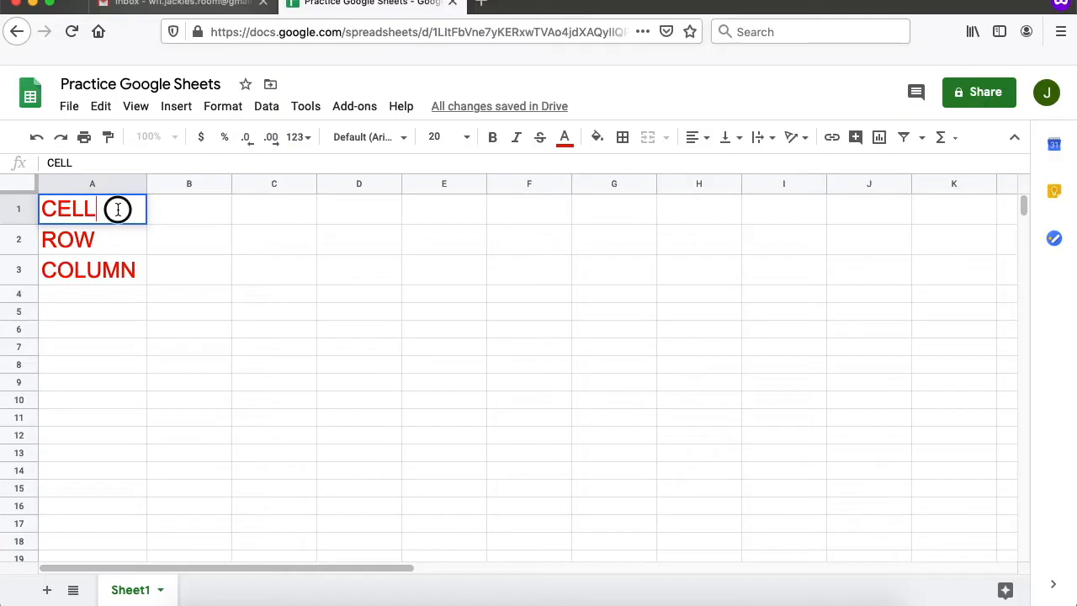
- Put cell A1, containing CELL, into edit mode
{"action": "double_click", "coordinate": [118, 209]}
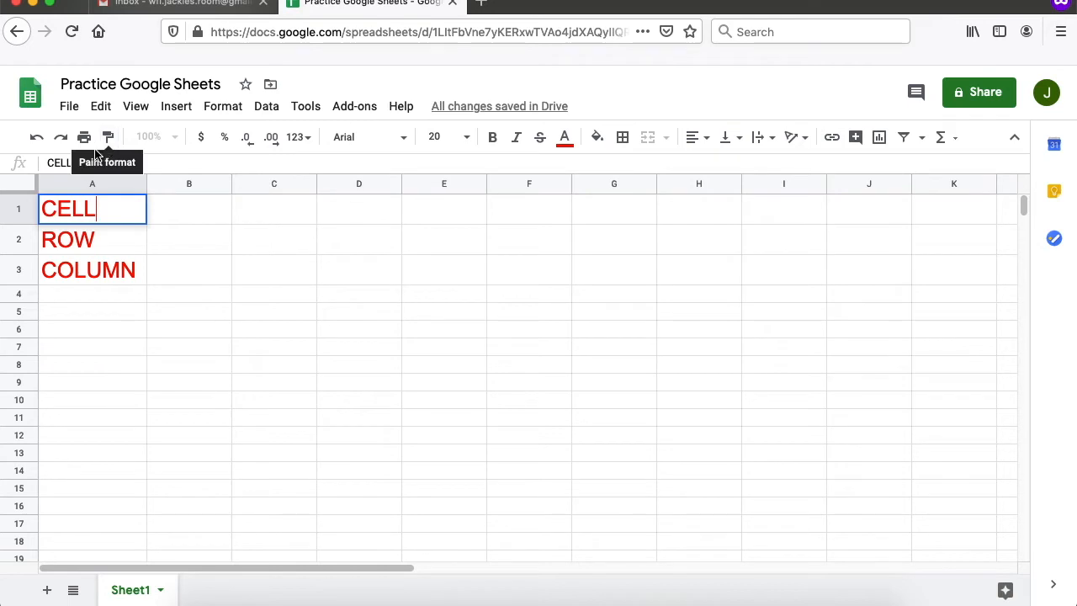
{"action": "left_click", "coordinate": [72, 113]}
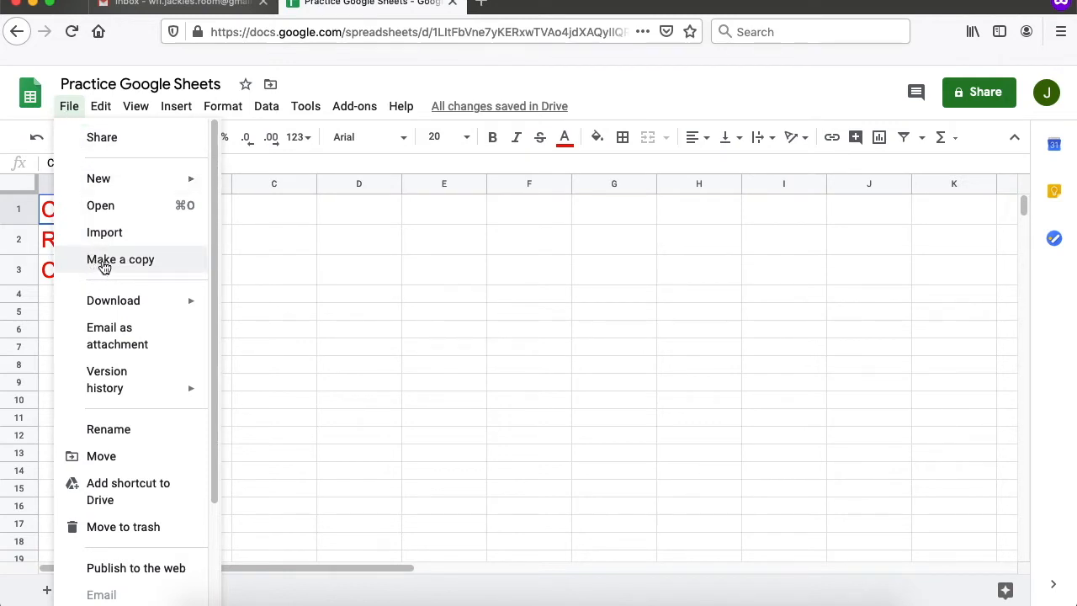
{"action": "left_click", "coordinate": [72, 108]}
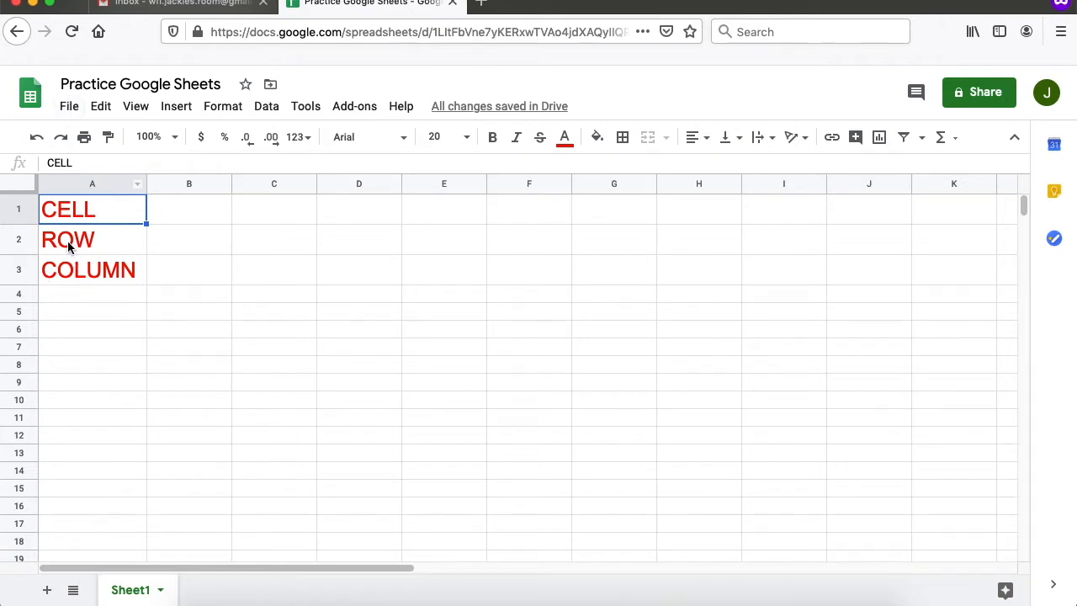
{"action": "left_click", "coordinate": [172, 217]}
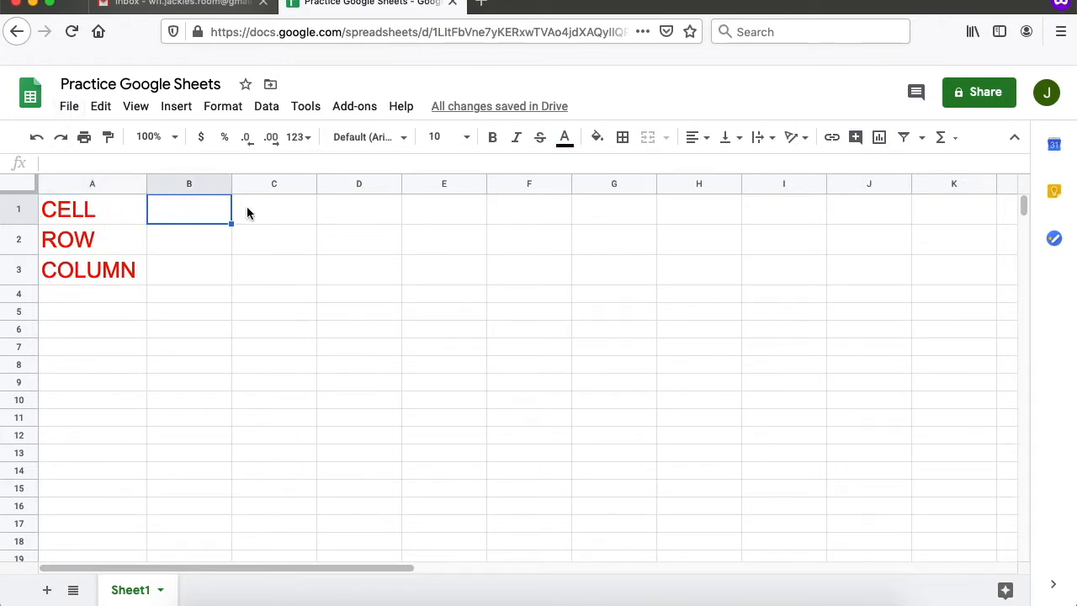
{"action": "left_click", "coordinate": [243, 213]}
{"action": "left_click", "coordinate": [341, 217]}
{"action": "left_click", "coordinate": [111, 219]}
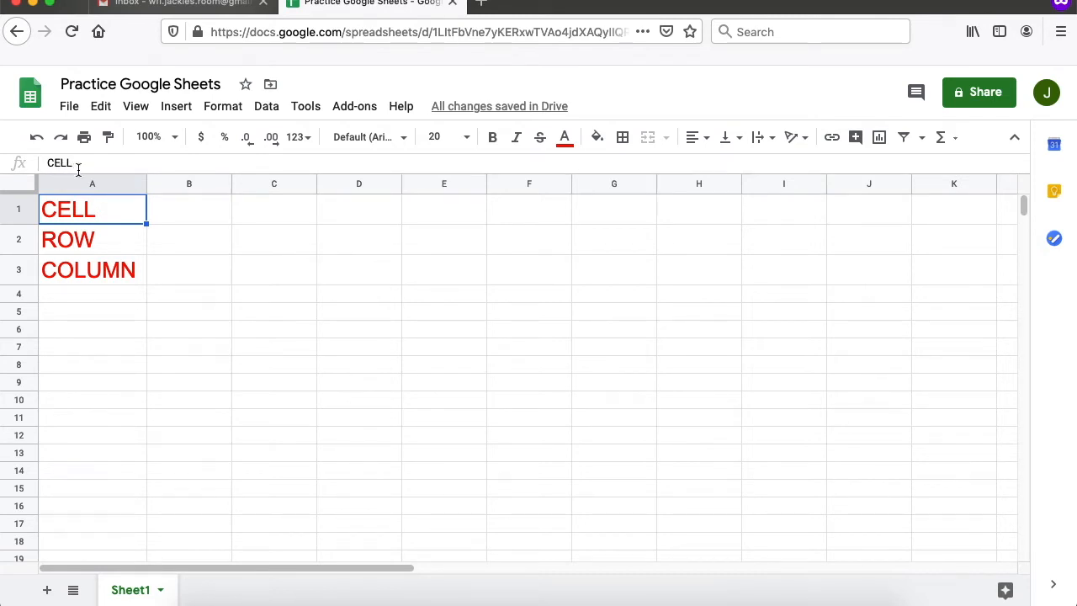
{"action": "left_click", "coordinate": [67, 241]}
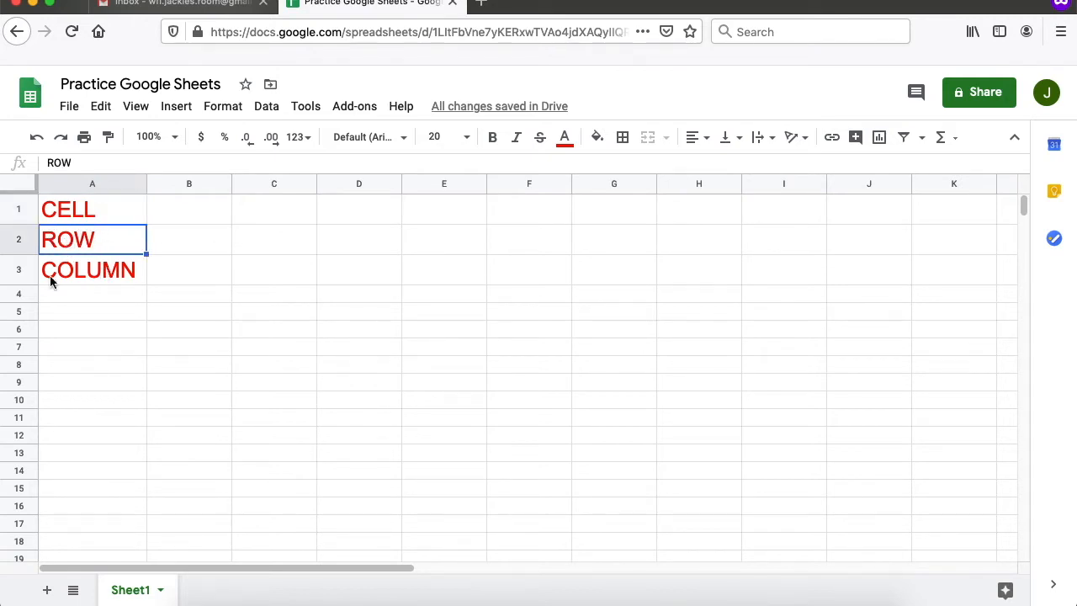
- Fill ROW across row 2 to column K and COLUMN down column A to row 20
{"action": "left_click_drag", "start_coordinate": [148, 253], "coordinate": [968, 240]}
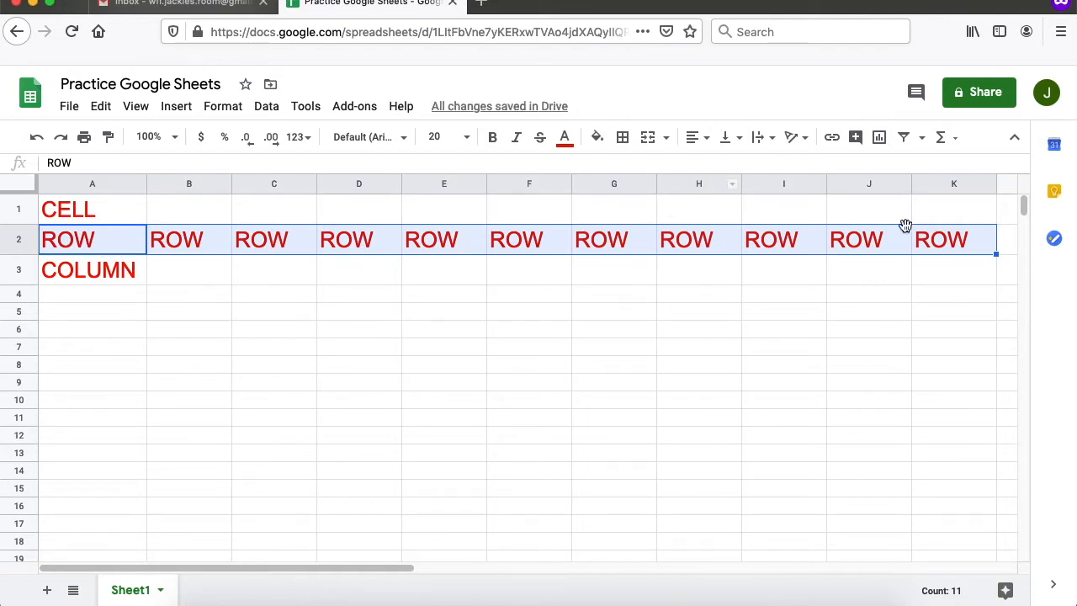
{"action": "left_click", "coordinate": [97, 276]}
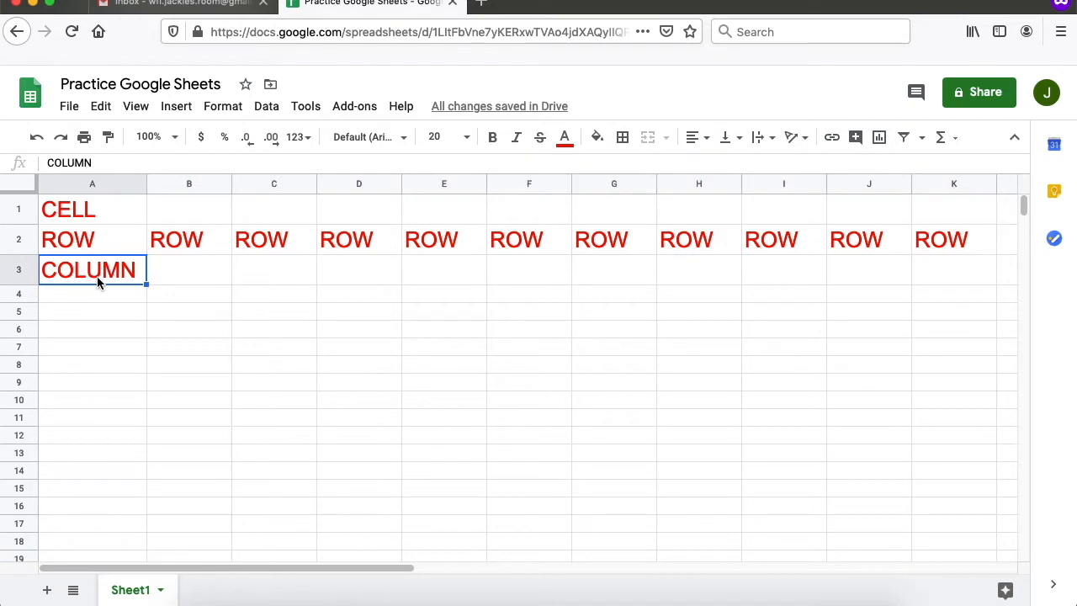
{"action": "scroll", "coordinate": [125, 293], "scroll_direction": "down", "scroll_amount": 2}
{"action": "scroll", "coordinate": [138, 287], "scroll_direction": "up", "scroll_amount": 1}
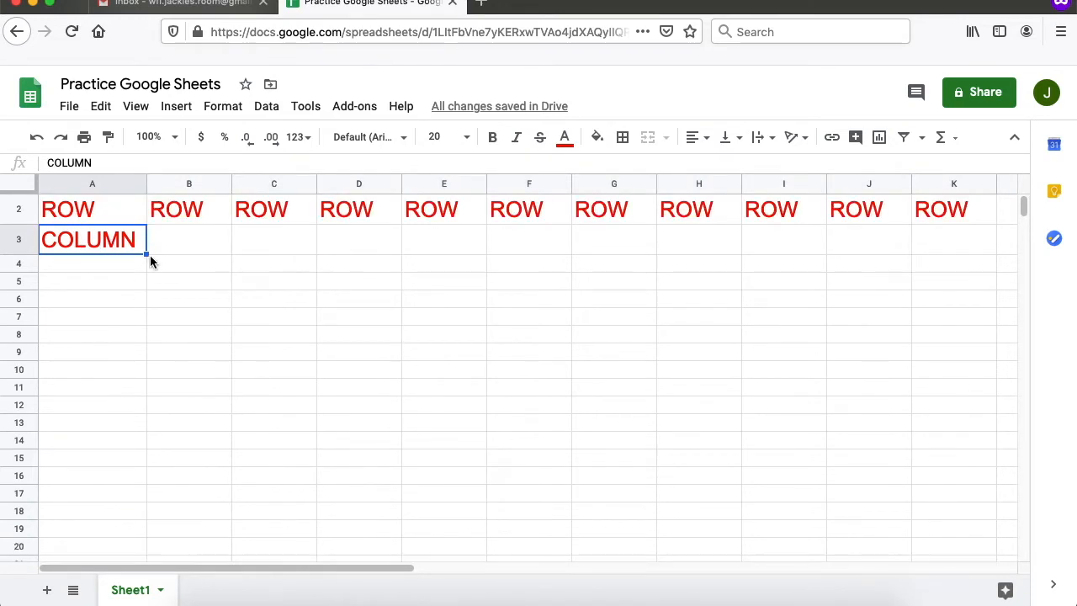
{"action": "left_click_drag", "start_coordinate": [146, 253], "coordinate": [142, 545]}
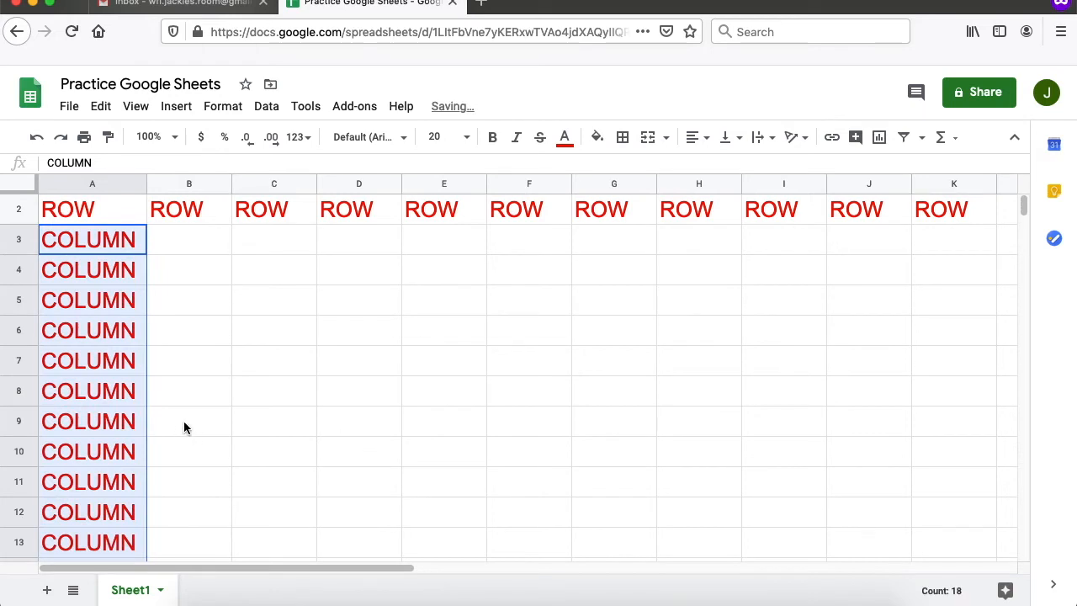
{"action": "scroll", "coordinate": [184, 424], "scroll_direction": "up", "scroll_amount": 1}
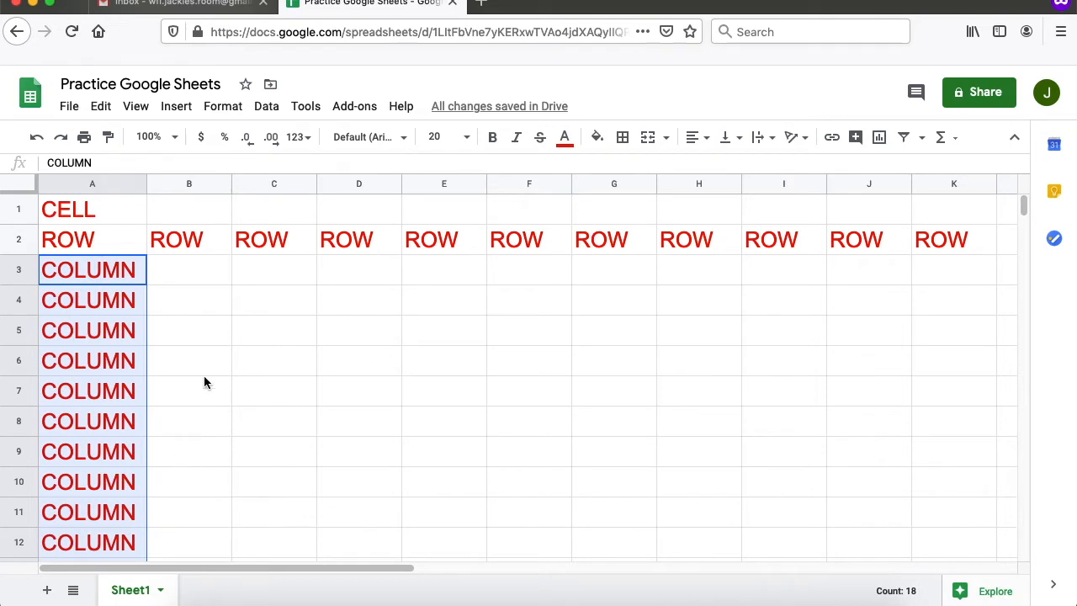
{"action": "scroll", "coordinate": [214, 462], "scroll_direction": "down", "scroll_amount": 3}
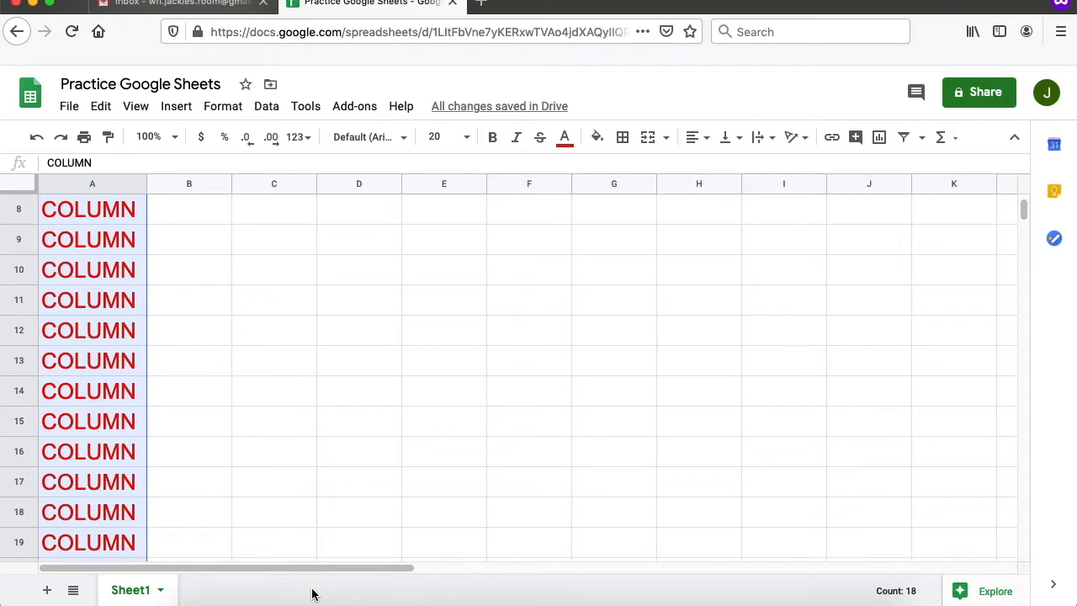
{"action": "scroll", "coordinate": [225, 521], "scroll_direction": "up", "scroll_amount": 3}
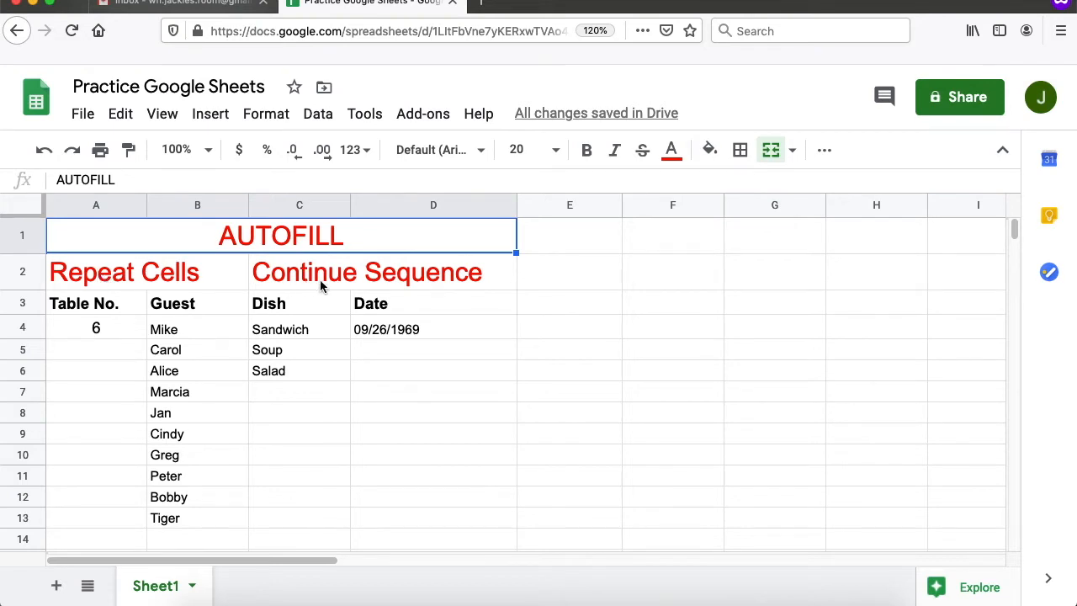
- Repeat table number 6 from A4 down to row 13, covering guests Mike through Tiger
{"action": "left_click", "coordinate": [72, 269]}
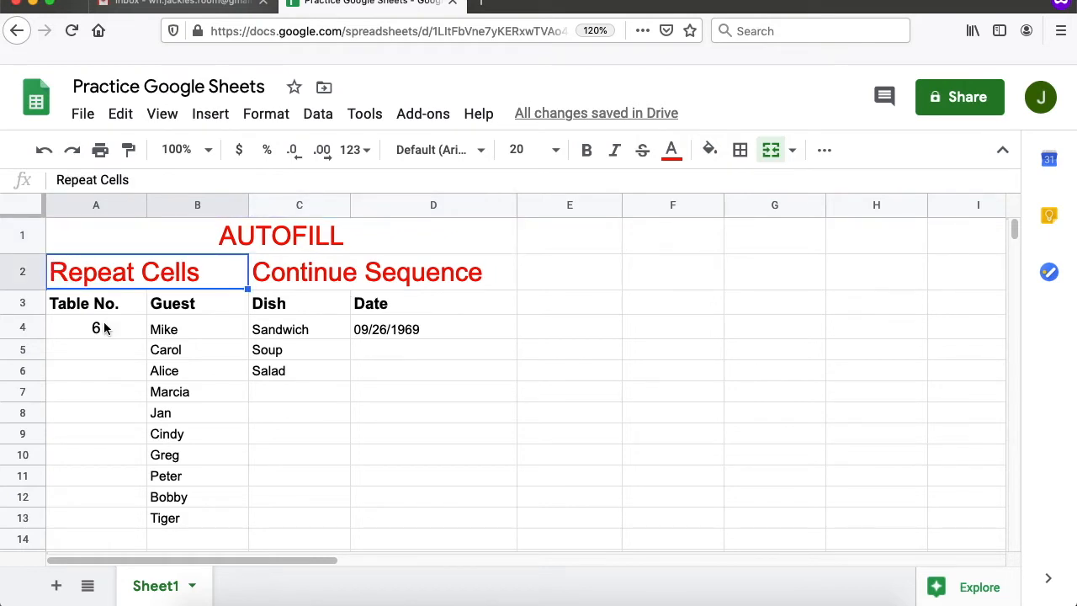
{"action": "scroll", "coordinate": [104, 327], "scroll_direction": "down", "scroll_amount": 1}
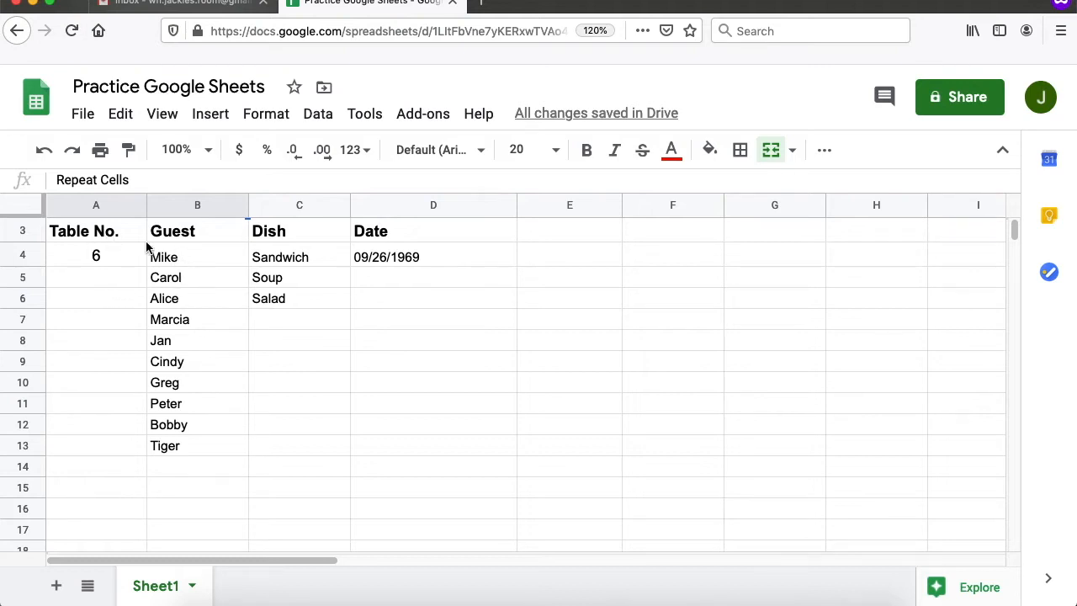
{"action": "left_click", "coordinate": [193, 254]}
{"action": "left_click", "coordinate": [191, 443]}
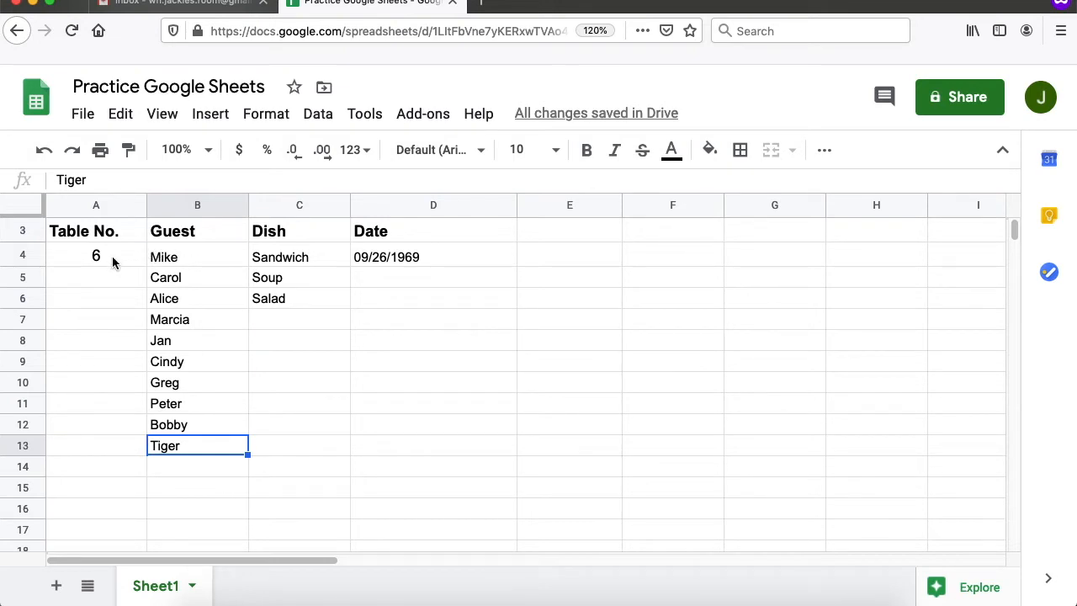
{"action": "left_click", "coordinate": [115, 260]}
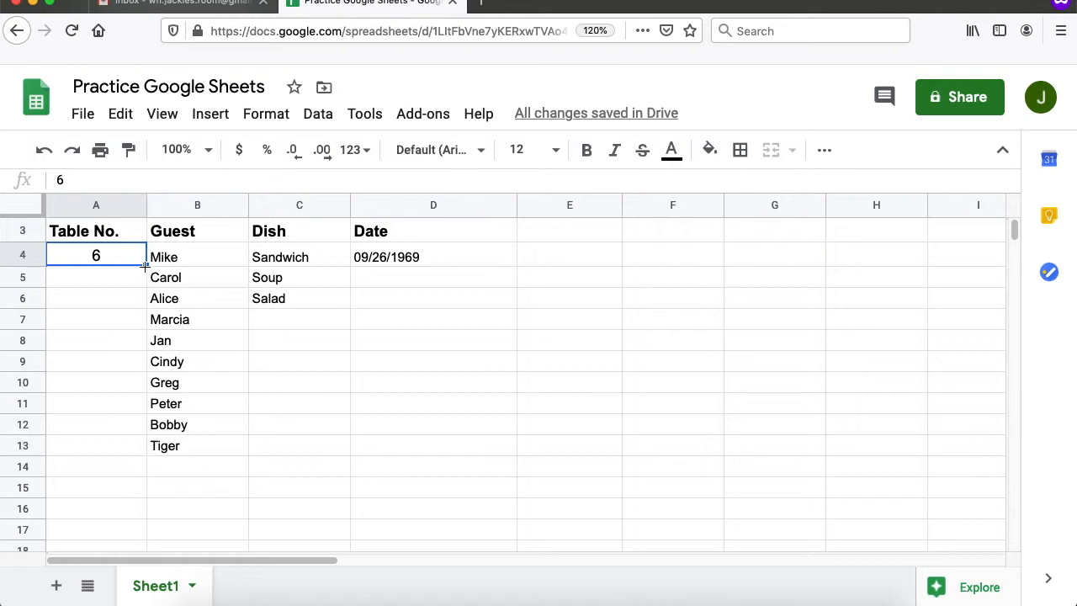
{"action": "left_click_drag", "start_coordinate": [145, 264], "coordinate": [164, 445]}
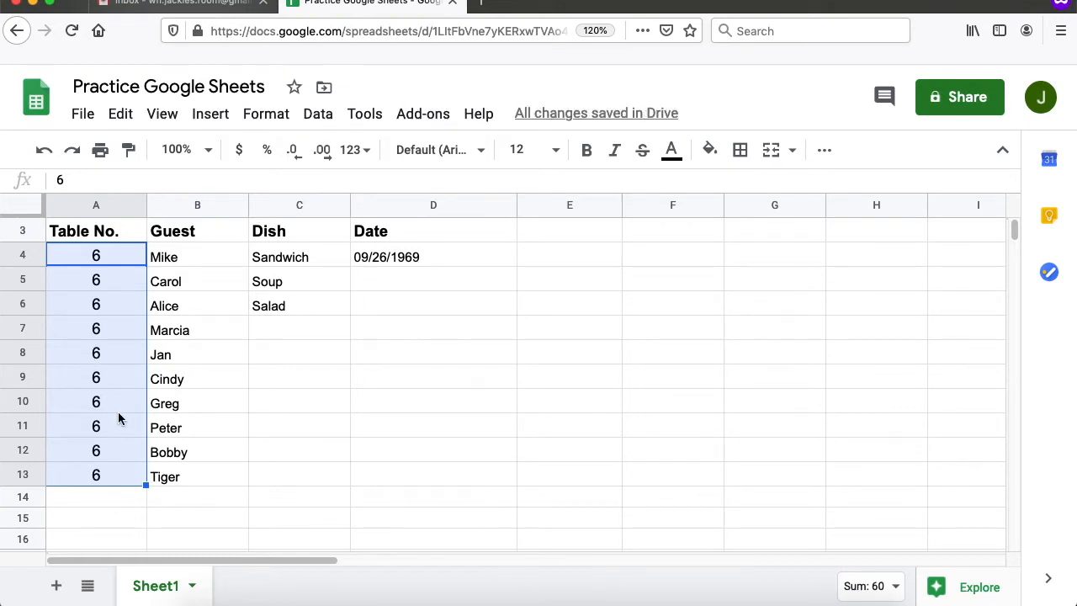
{"action": "left_click", "coordinate": [280, 304]}
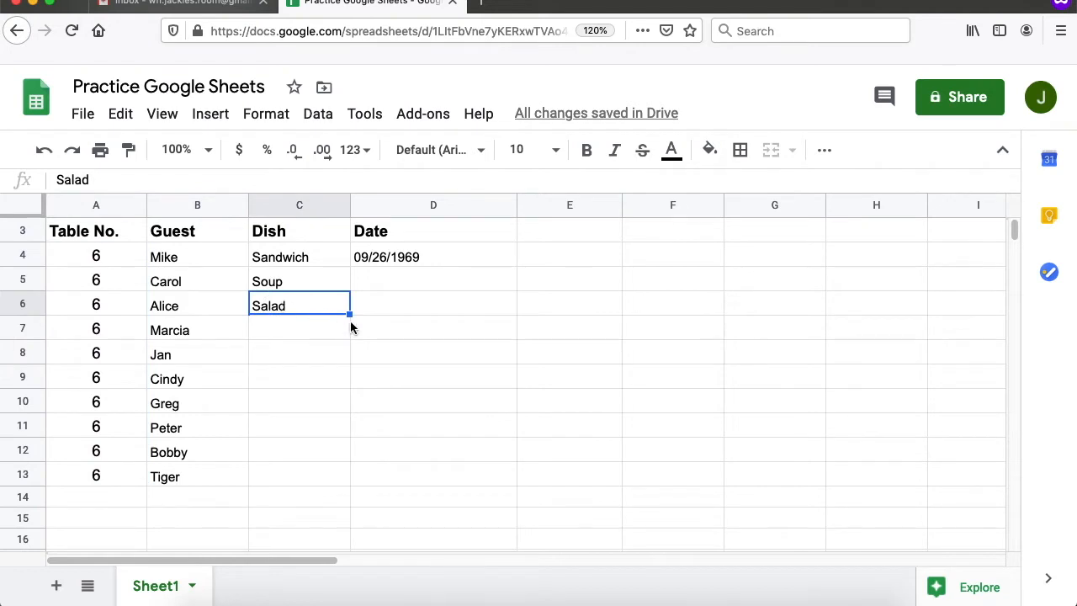
- Fill Salad from C6 down to row 13 and across row 6 to column H
{"action": "left_click_drag", "start_coordinate": [349, 313], "coordinate": [368, 479]}
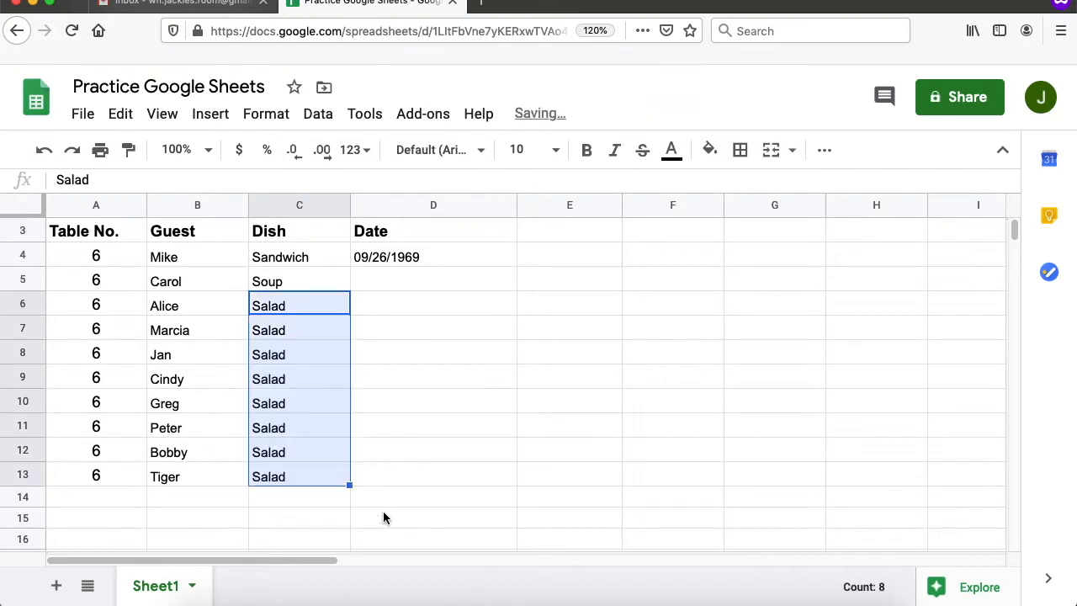
{"action": "left_click", "coordinate": [320, 340]}
{"action": "left_click", "coordinate": [314, 304]}
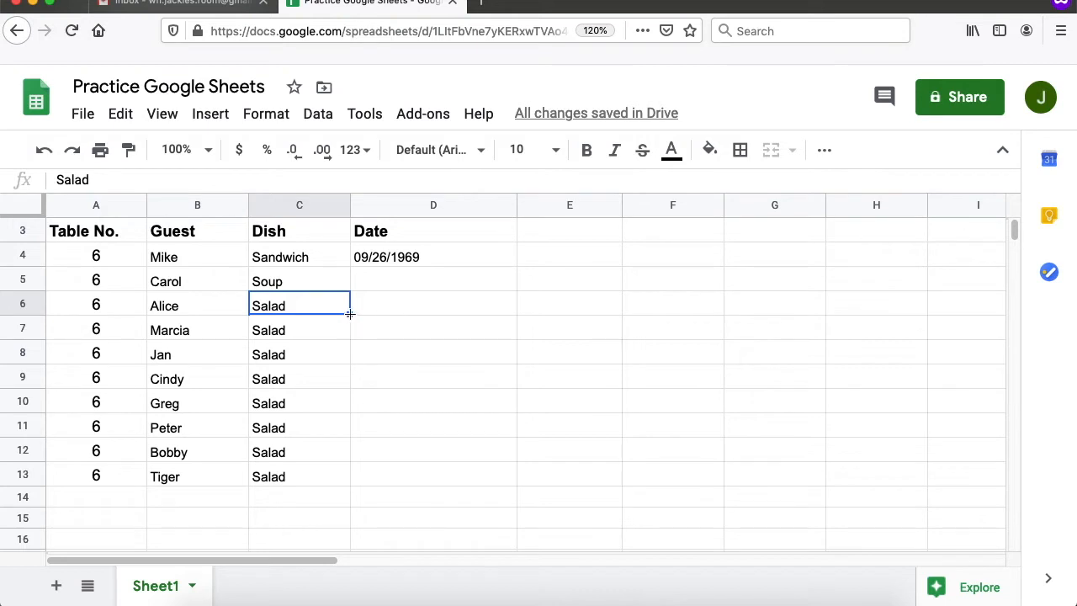
{"action": "left_click_drag", "start_coordinate": [350, 313], "coordinate": [869, 323]}
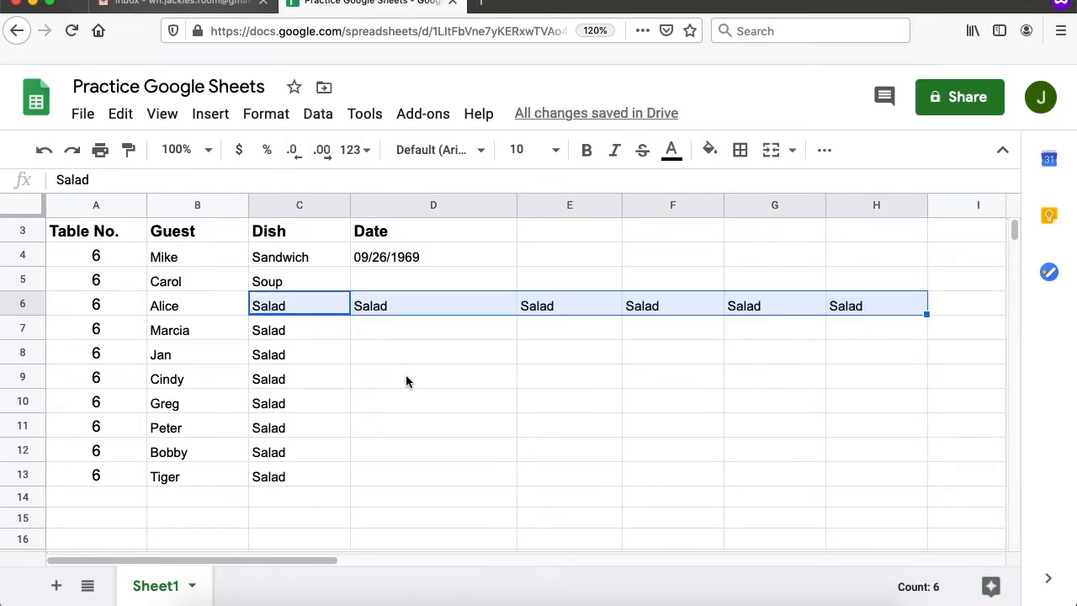
{"action": "left_click", "coordinate": [480, 351]}
- Delete the filled copies in D6:H6, C7:C13 and A5:A13
{"action": "left_click_drag", "start_coordinate": [434, 305], "coordinate": [841, 300]}
{"action": "key", "text": "Delete"}
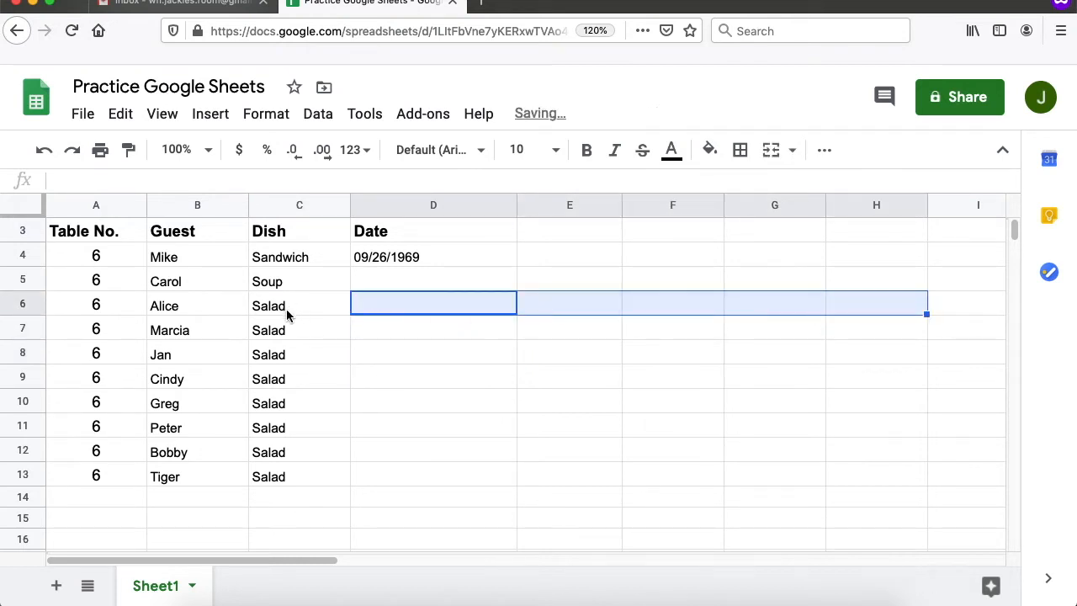
{"action": "left_click", "coordinate": [297, 339]}
{"action": "left_click_drag", "start_coordinate": [286, 331], "coordinate": [308, 471]}
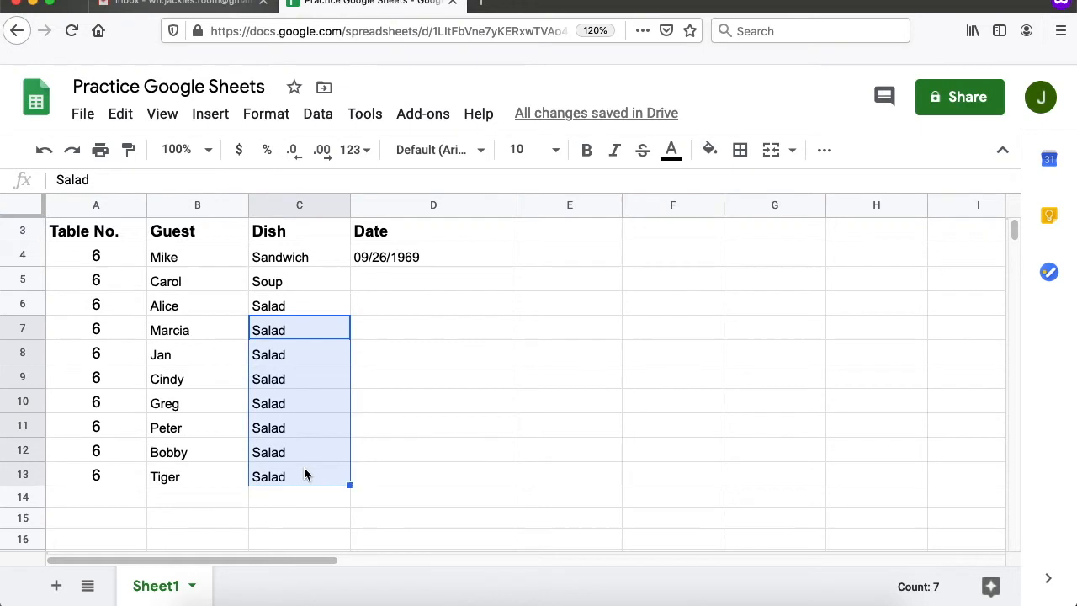
{"action": "key", "text": "Delete"}
{"action": "left_click_drag", "start_coordinate": [97, 281], "coordinate": [107, 475]}
{"action": "key", "text": "Delete"}
{"action": "scroll", "coordinate": [264, 487], "scroll_direction": "up", "scroll_amount": 2}
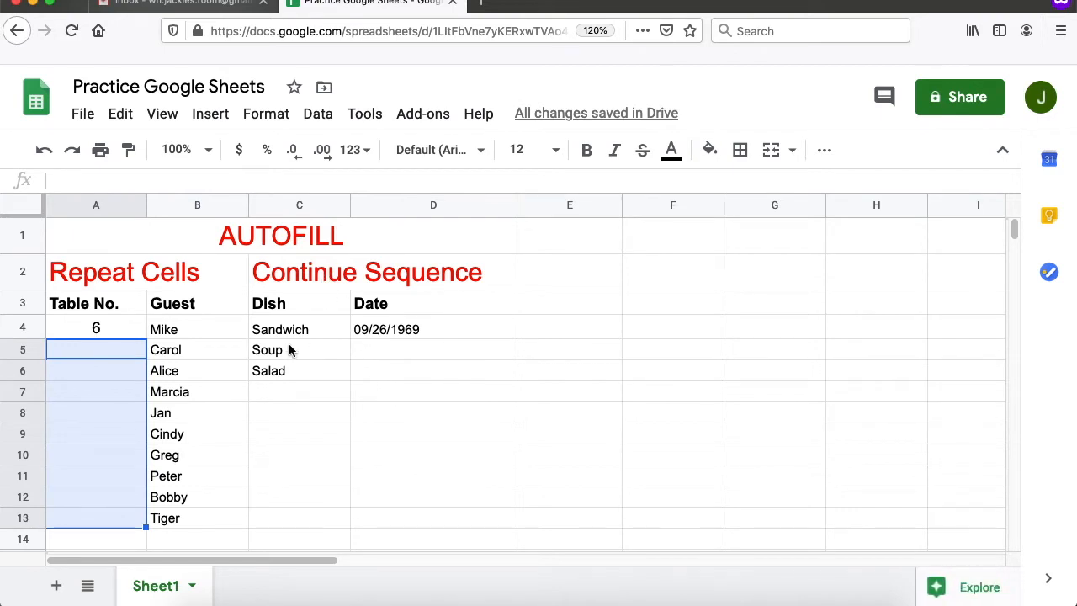
{"action": "scroll", "coordinate": [296, 337], "scroll_direction": "down", "scroll_amount": 1}
- Select Sandwich, Soup, Salad in C4:C6 and repeat the pattern down through C13
{"action": "left_click", "coordinate": [287, 293]}
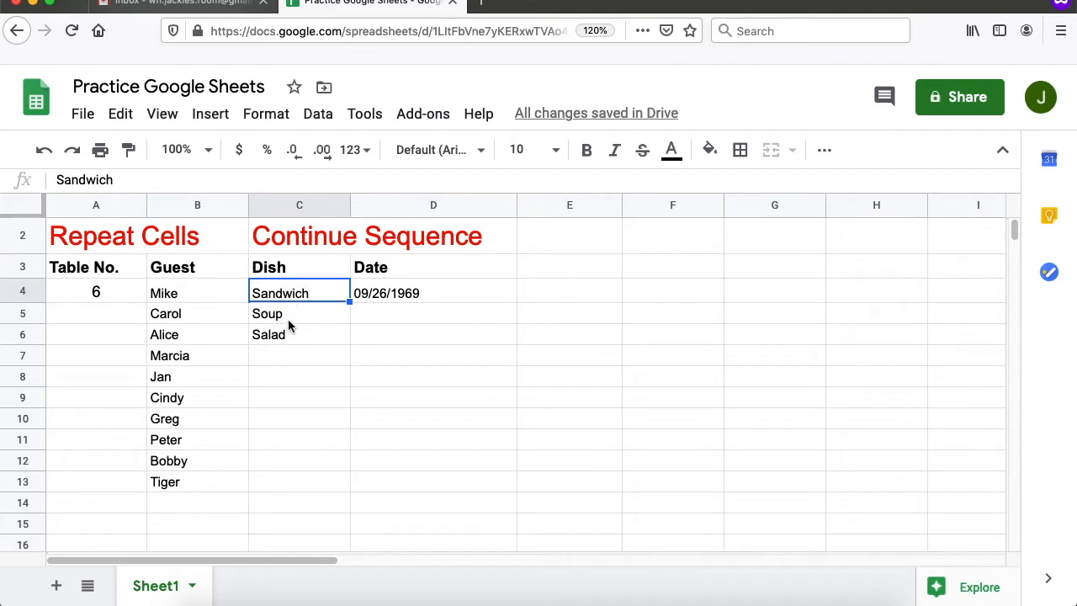
{"action": "left_click_drag", "start_coordinate": [278, 298], "coordinate": [295, 344]}
{"action": "scroll", "coordinate": [324, 368], "scroll_direction": "down", "scroll_amount": 1}
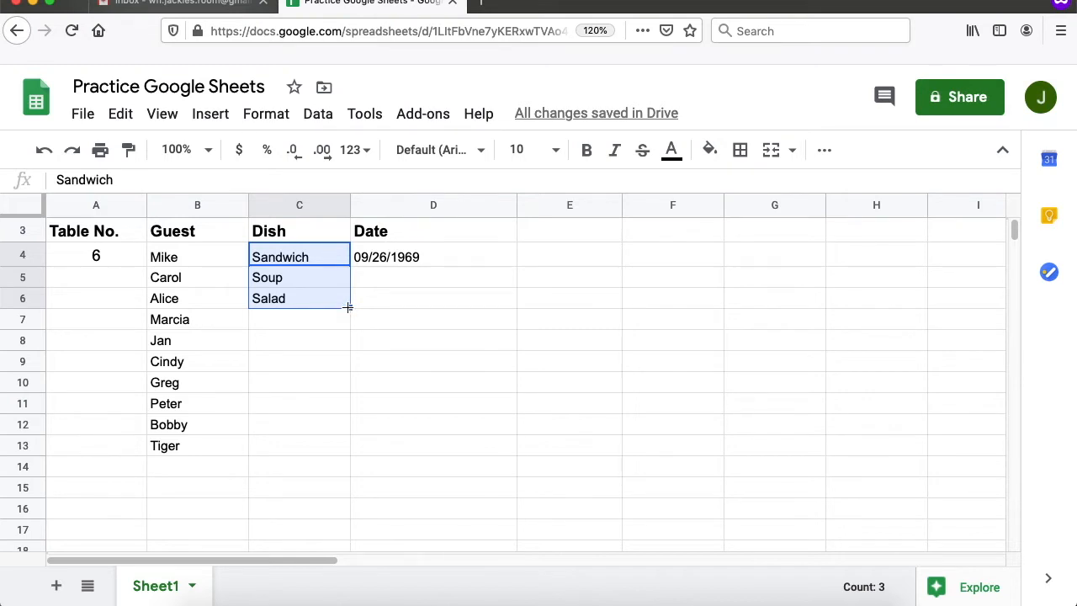
{"action": "left_click", "coordinate": [348, 307]}
{"action": "left_click_drag", "start_coordinate": [348, 307], "coordinate": [367, 439]}
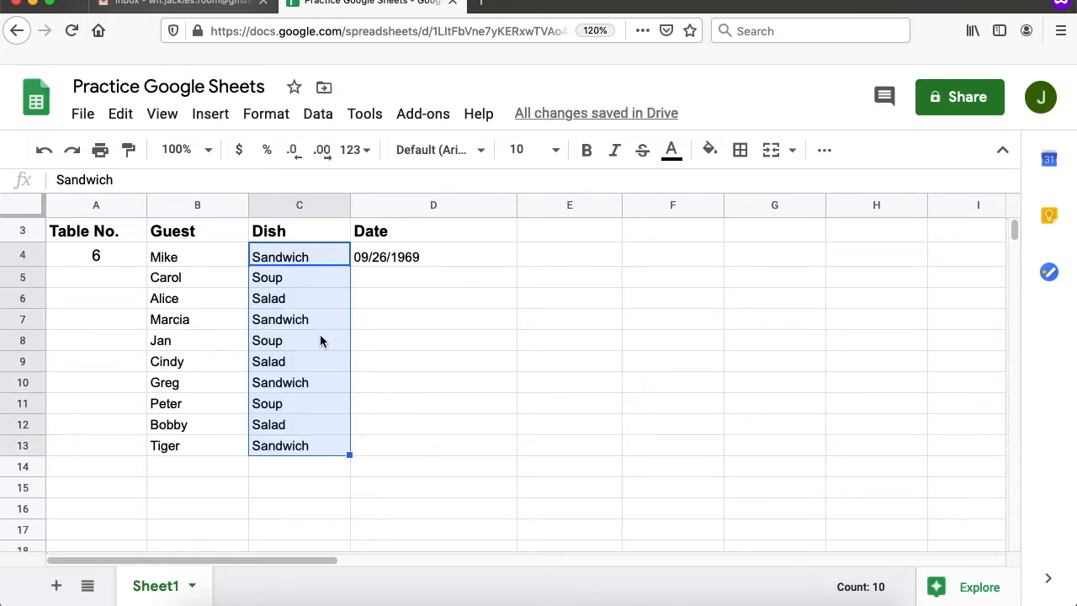
{"action": "scroll", "coordinate": [321, 340], "scroll_direction": "up", "scroll_amount": 2}
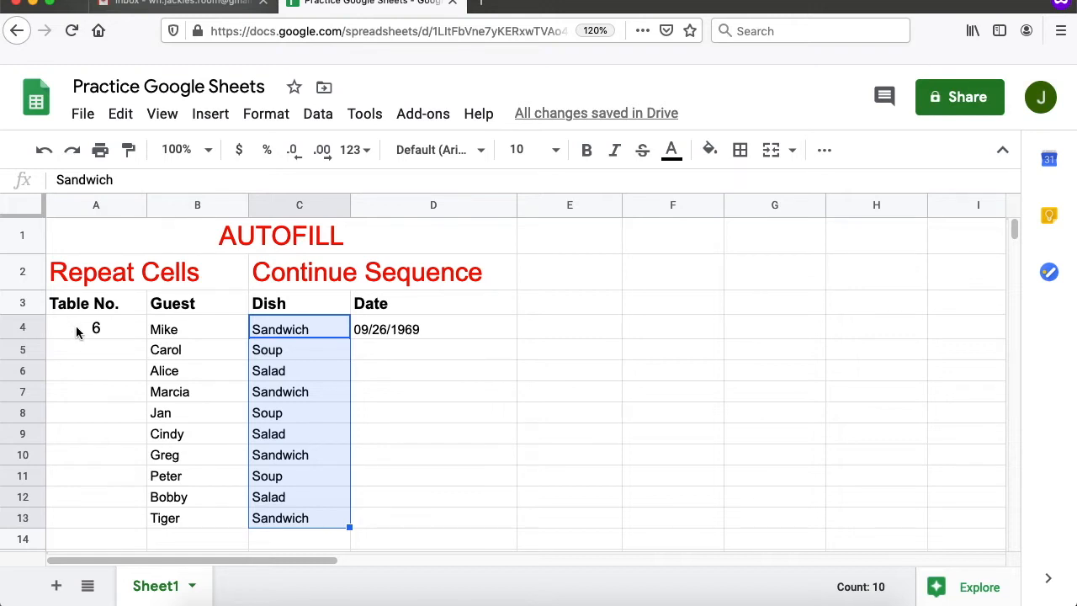
- Enter 7 below the 6 in column A and extend the sequence to 15 at Tiger's row
{"action": "left_click", "coordinate": [110, 338]}
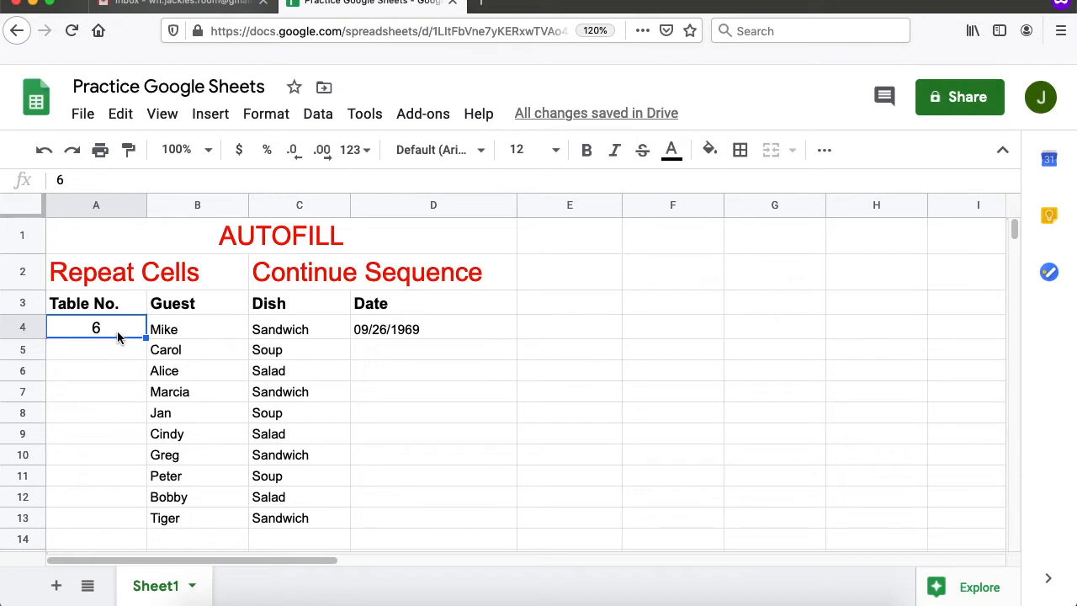
{"action": "left_click", "coordinate": [114, 350]}
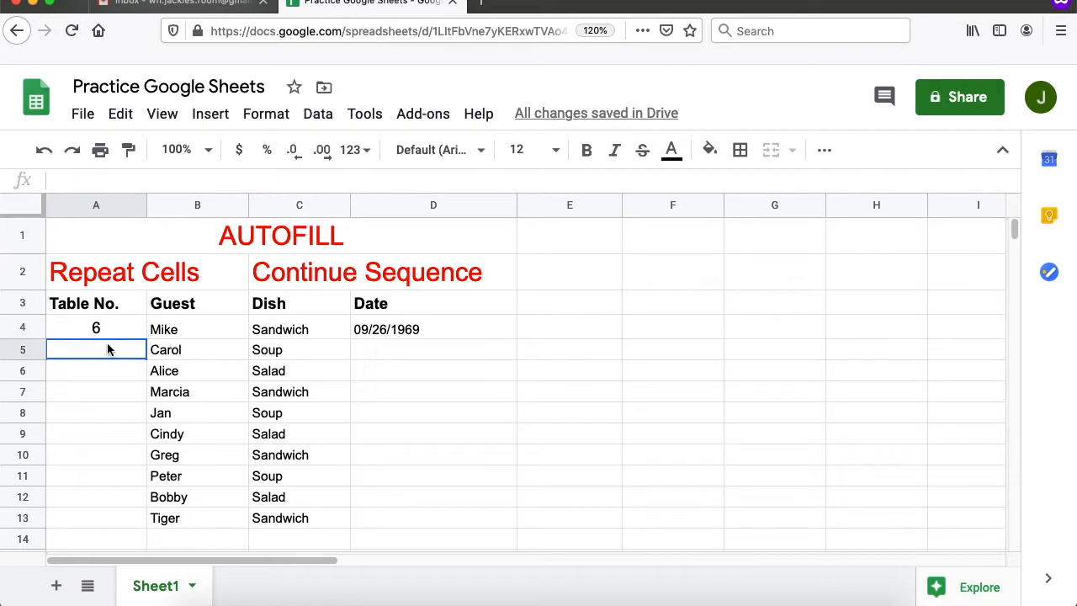
{"action": "type", "text": "7"}
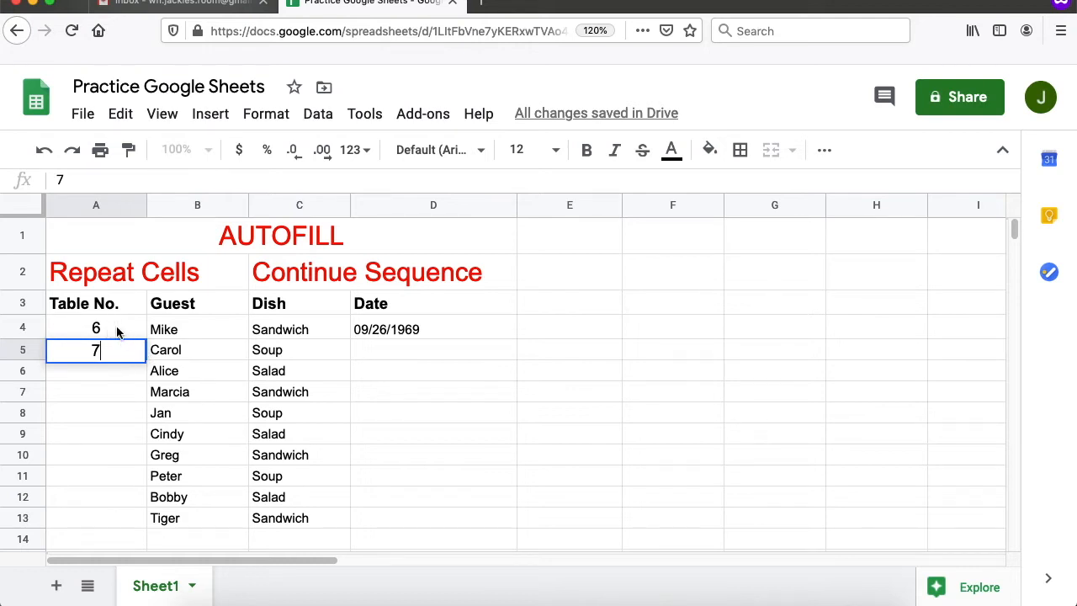
{"action": "left_click", "coordinate": [116, 329]}
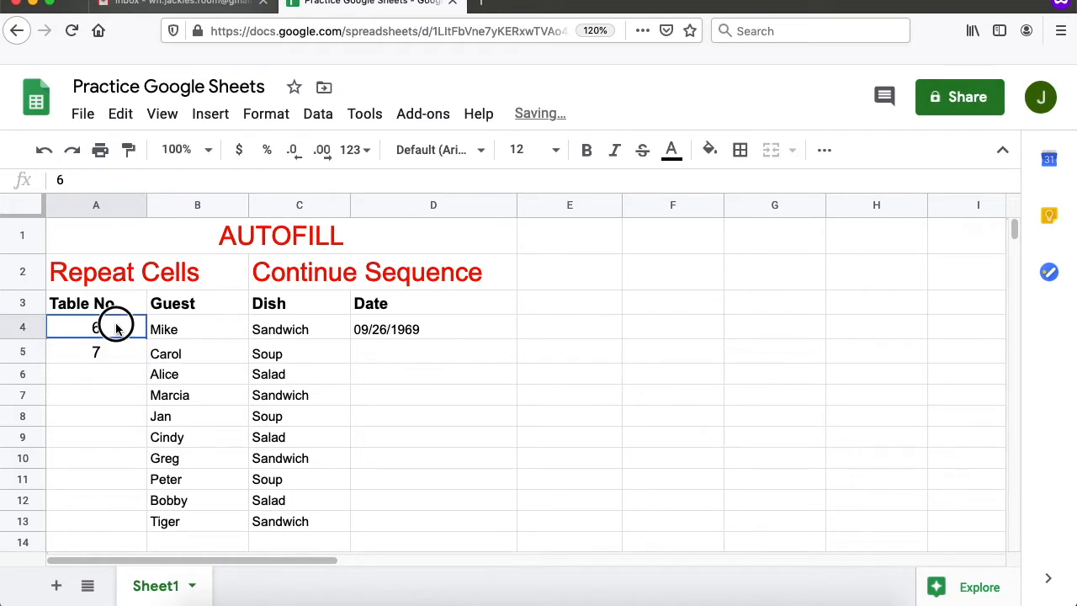
{"action": "left_click_drag", "start_coordinate": [116, 329], "coordinate": [123, 355]}
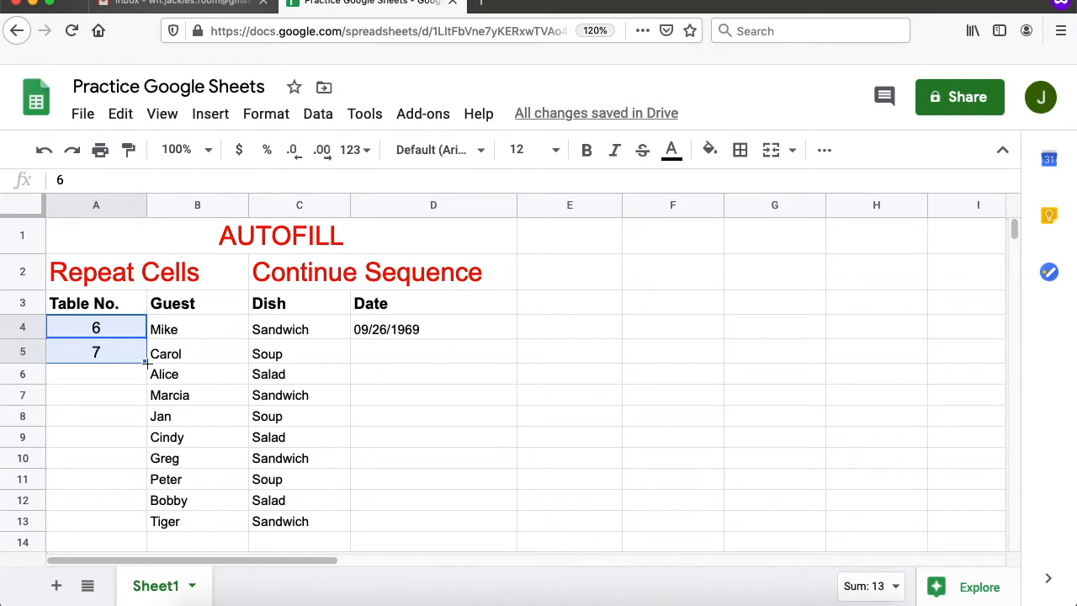
{"action": "left_click_drag", "start_coordinate": [145, 363], "coordinate": [154, 519]}
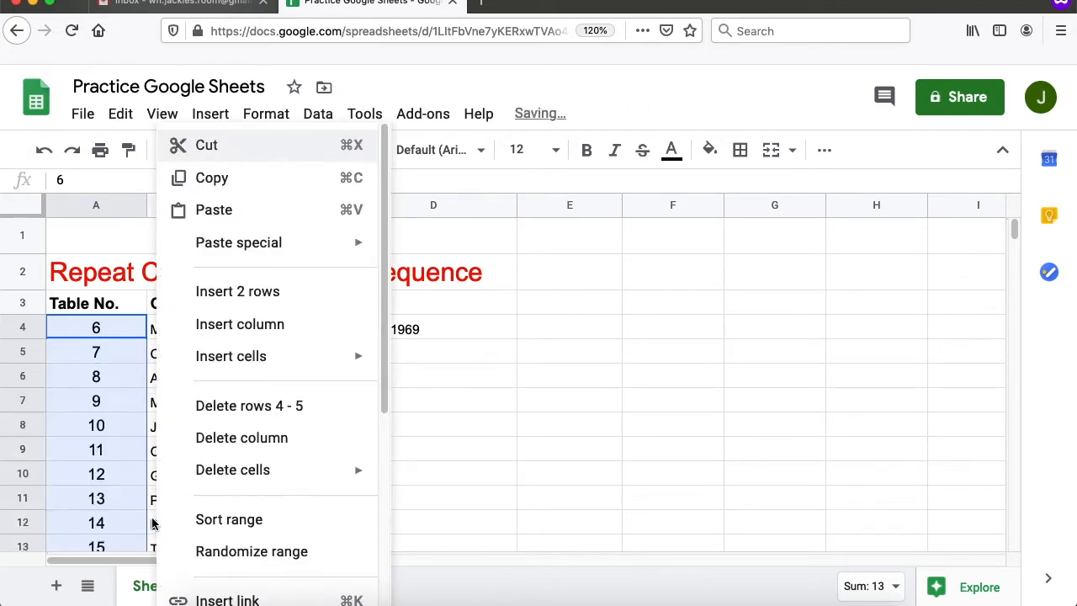
{"action": "scroll", "coordinate": [150, 520], "scroll_direction": "down", "scroll_amount": 5}
{"action": "scroll", "coordinate": [147, 493], "scroll_direction": "up", "scroll_amount": 5}
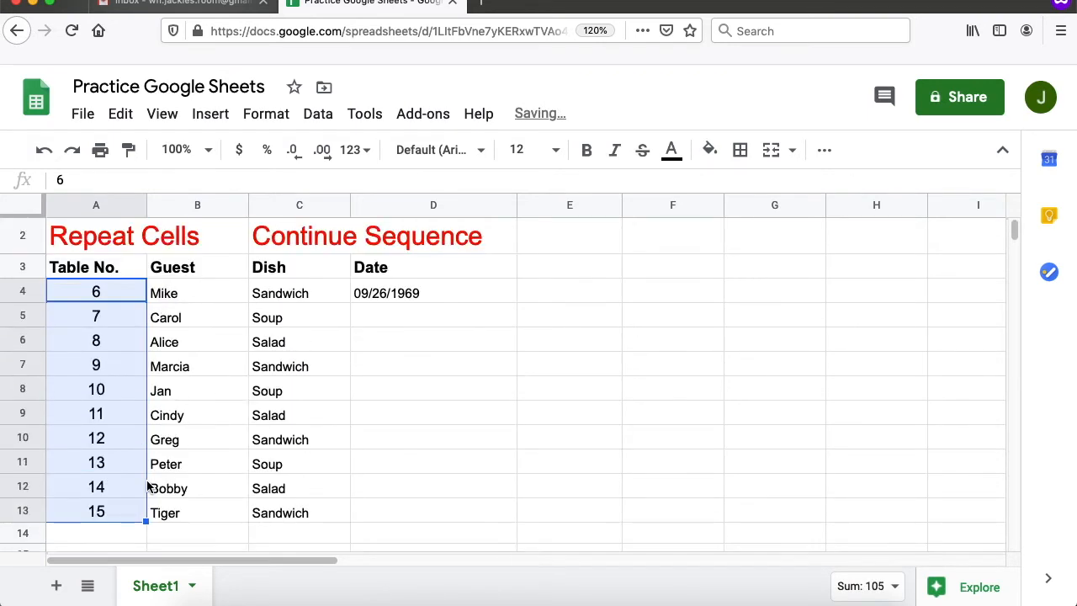
{"action": "scroll", "coordinate": [143, 494], "scroll_direction": "down", "scroll_amount": 1}
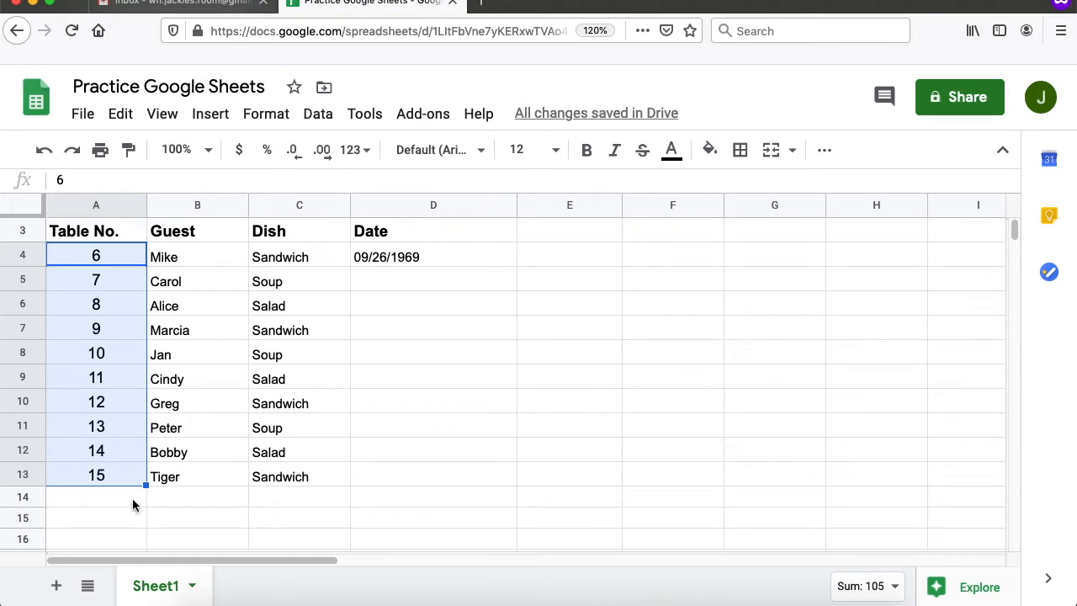
{"action": "scroll", "coordinate": [142, 500], "scroll_direction": "up", "scroll_amount": 1}
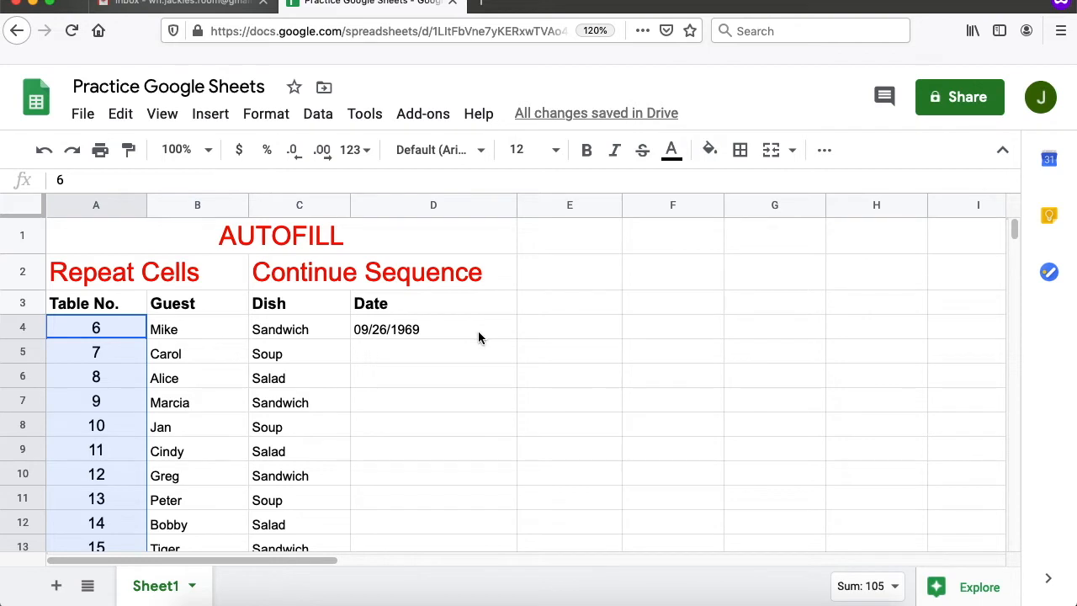
- Autofill consecutive dates from 09/26/1969 in D4 down to 10/05/1969 in D13
{"action": "left_click", "coordinate": [478, 332]}
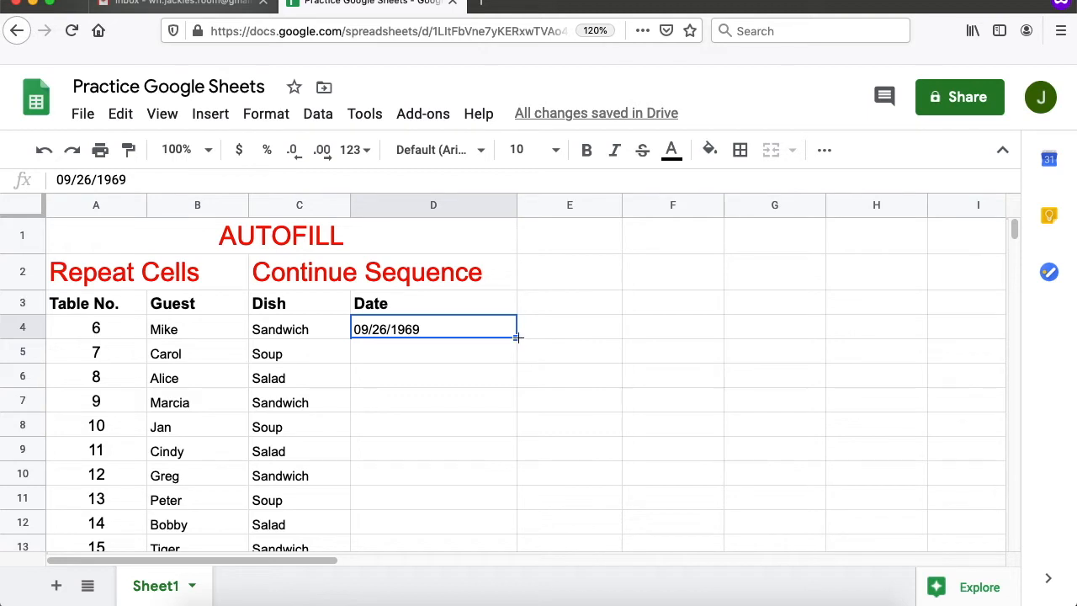
{"action": "left_click_drag", "start_coordinate": [518, 339], "coordinate": [479, 395]}
{"action": "scroll", "coordinate": [543, 431], "scroll_direction": "up", "scroll_amount": 3}
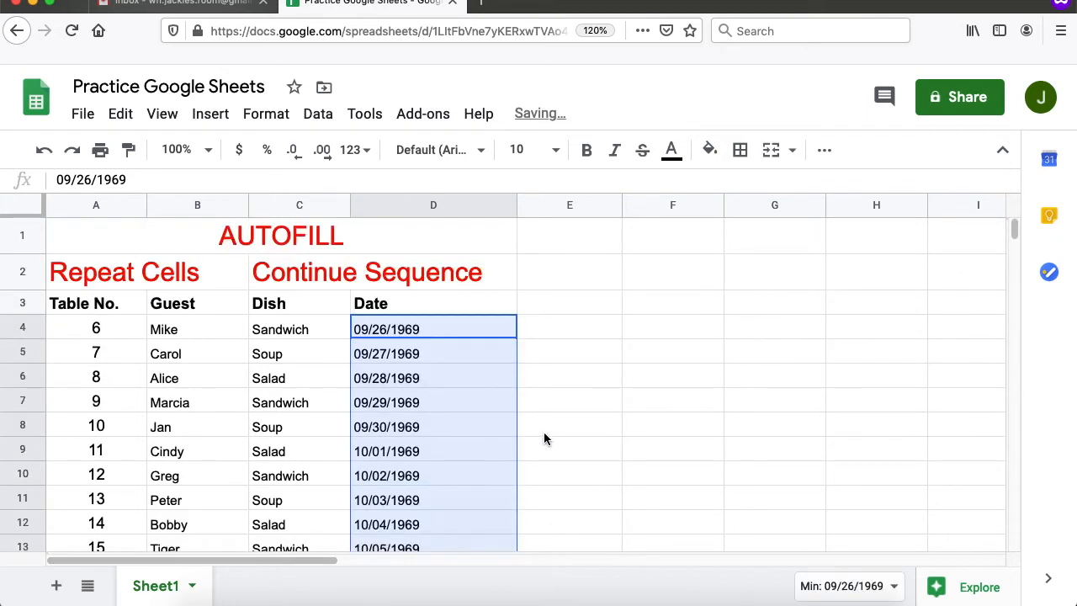
{"action": "scroll", "coordinate": [543, 432], "scroll_direction": "down", "scroll_amount": 1}
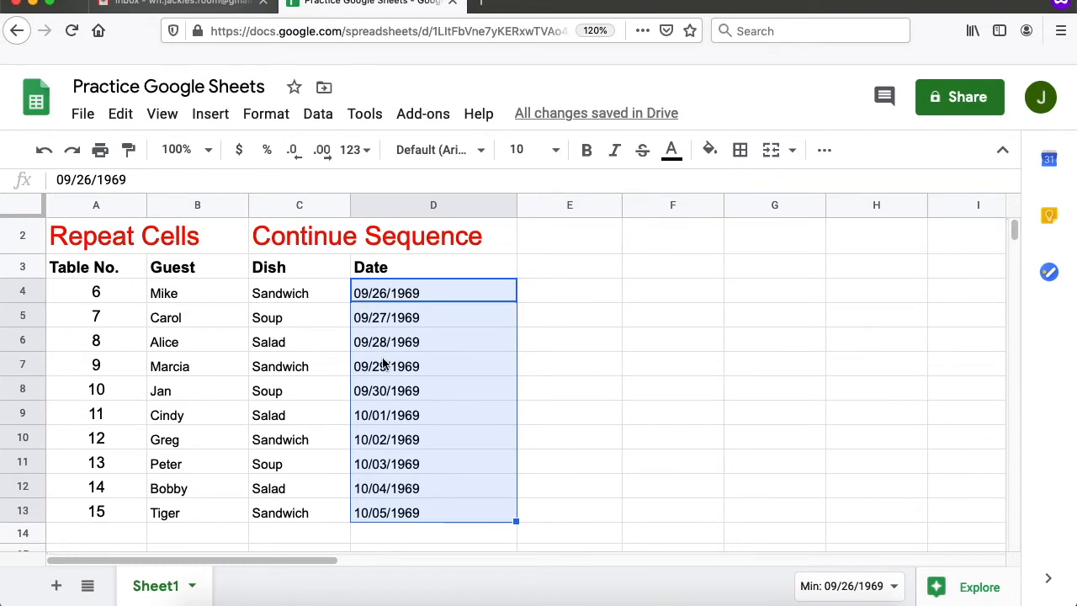
{"action": "left_click", "coordinate": [487, 299]}
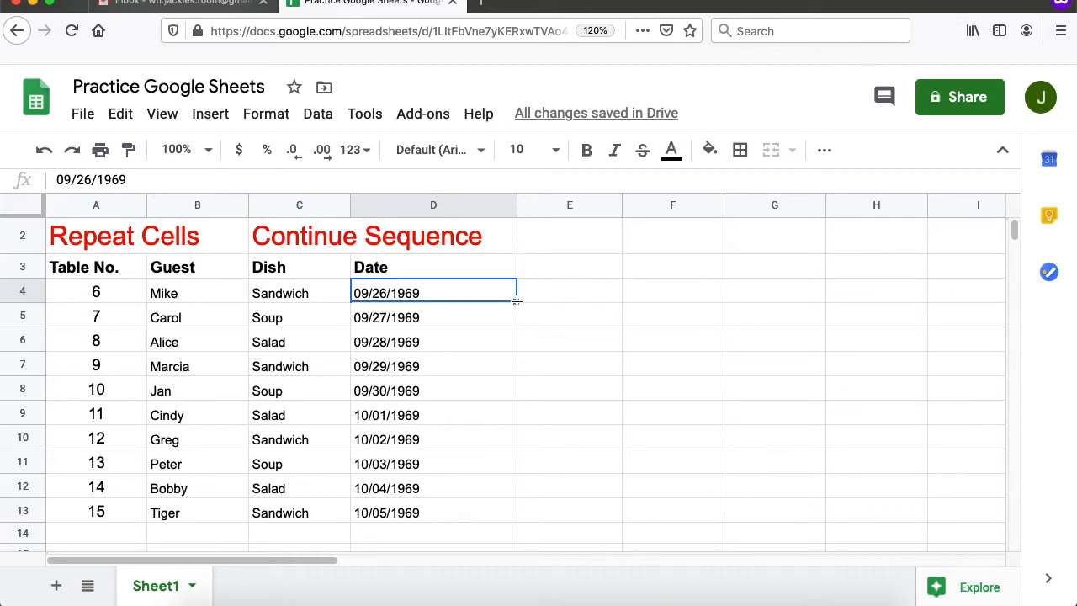
- Extend D4's date rightward so E4:I4 hold 09/27/1969 through 10/01/1969
{"action": "left_click_drag", "start_coordinate": [516, 300], "coordinate": [984, 295]}
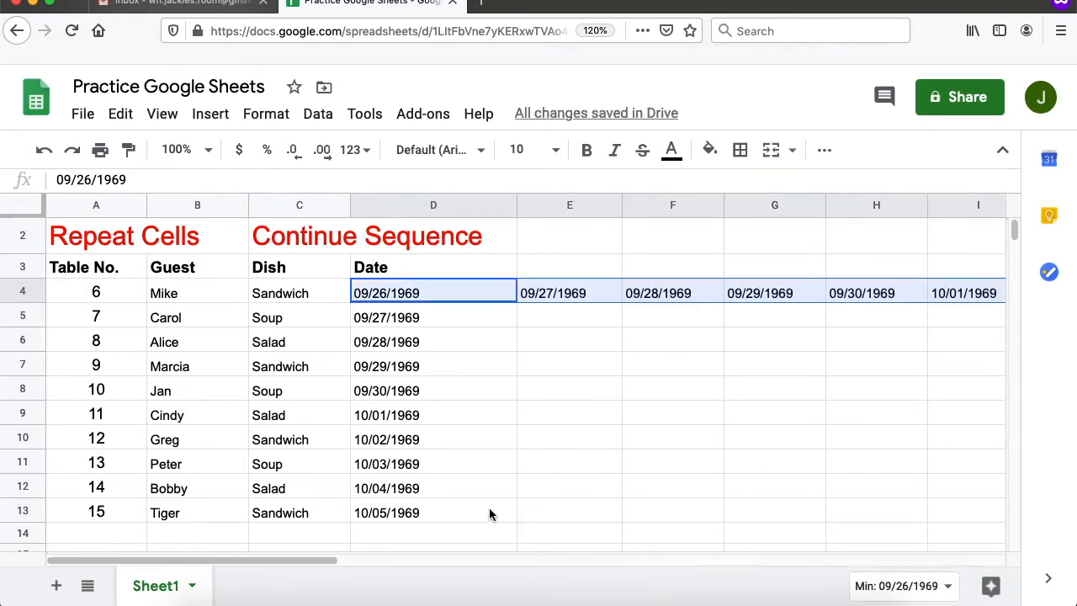
{"action": "left_click_drag", "start_coordinate": [310, 558], "coordinate": [112, 452]}
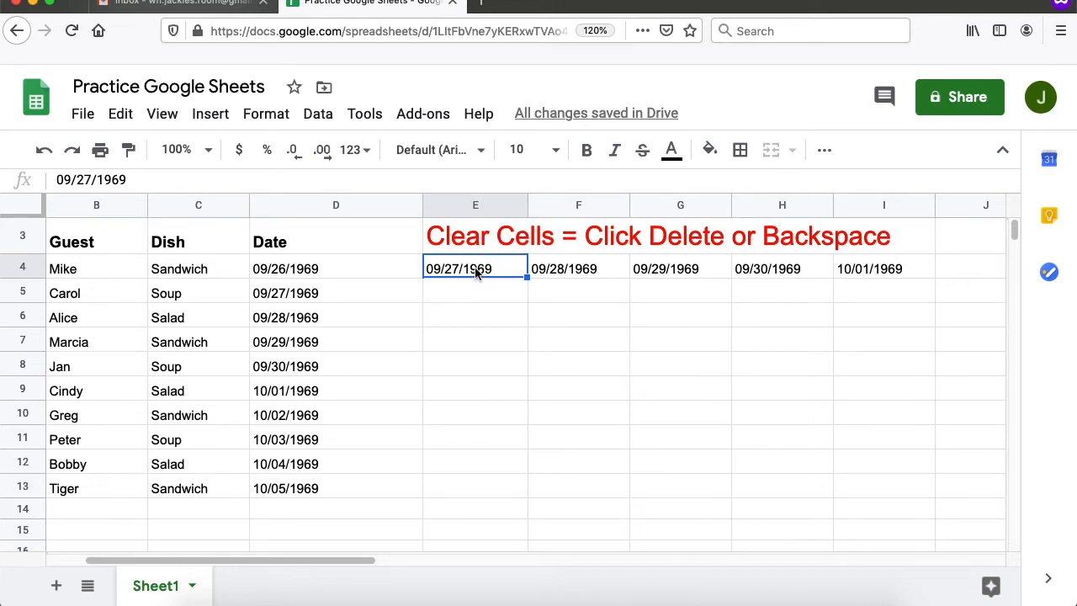
- Select E4:I4 and delete the extra 09/27–10/01/1969 dates
{"action": "left_click_drag", "start_coordinate": [475, 270], "coordinate": [878, 270]}
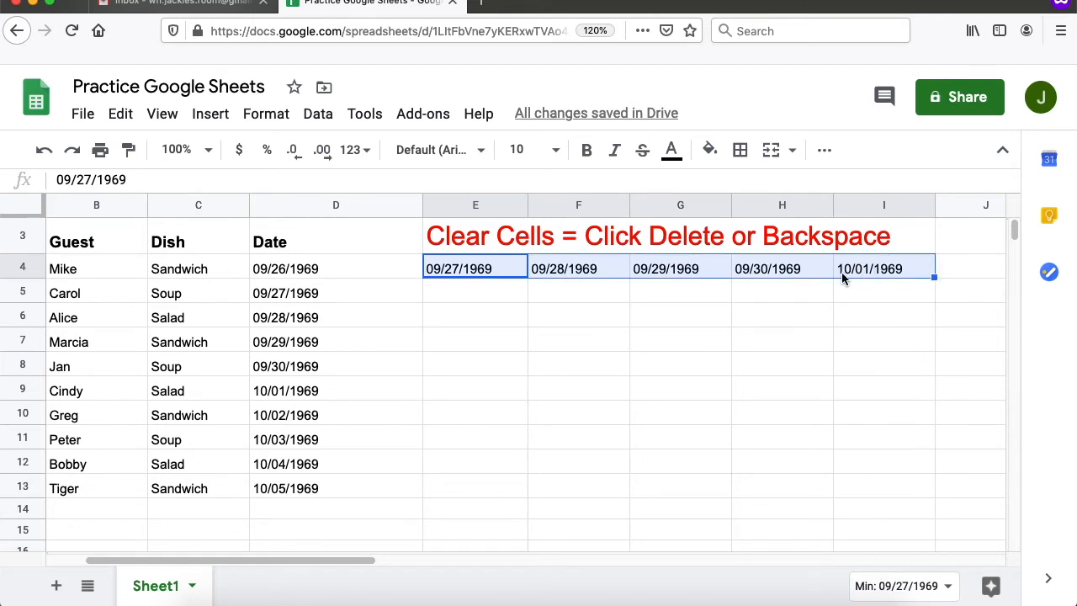
{"action": "key", "text": "BackSpace"}
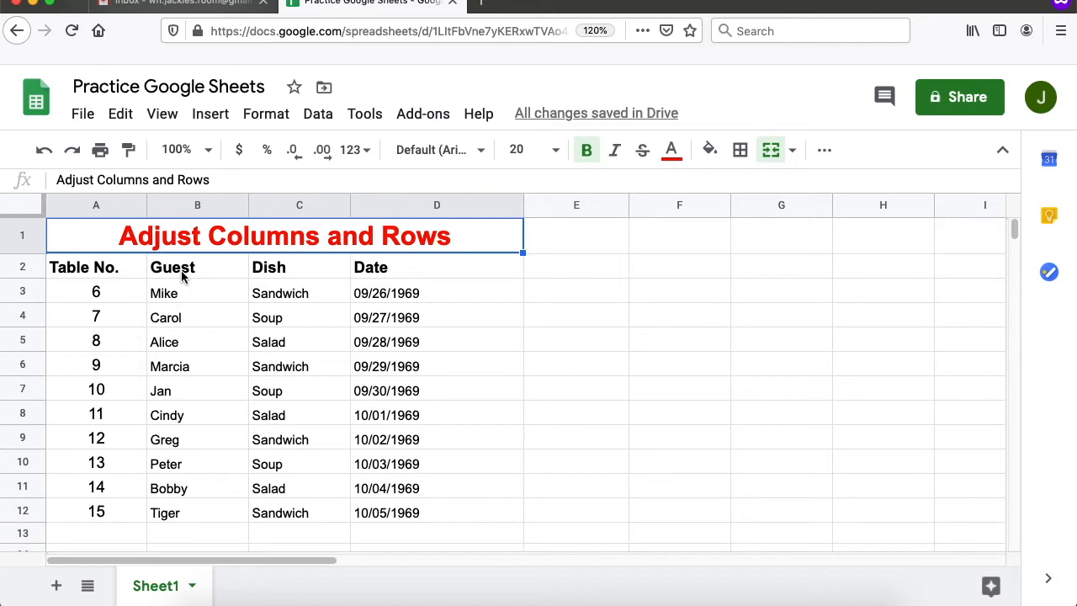
- Drag column B's right border to widen the Guest column considerably
{"action": "scroll", "coordinate": [208, 240], "scroll_direction": "down", "scroll_amount": 1}
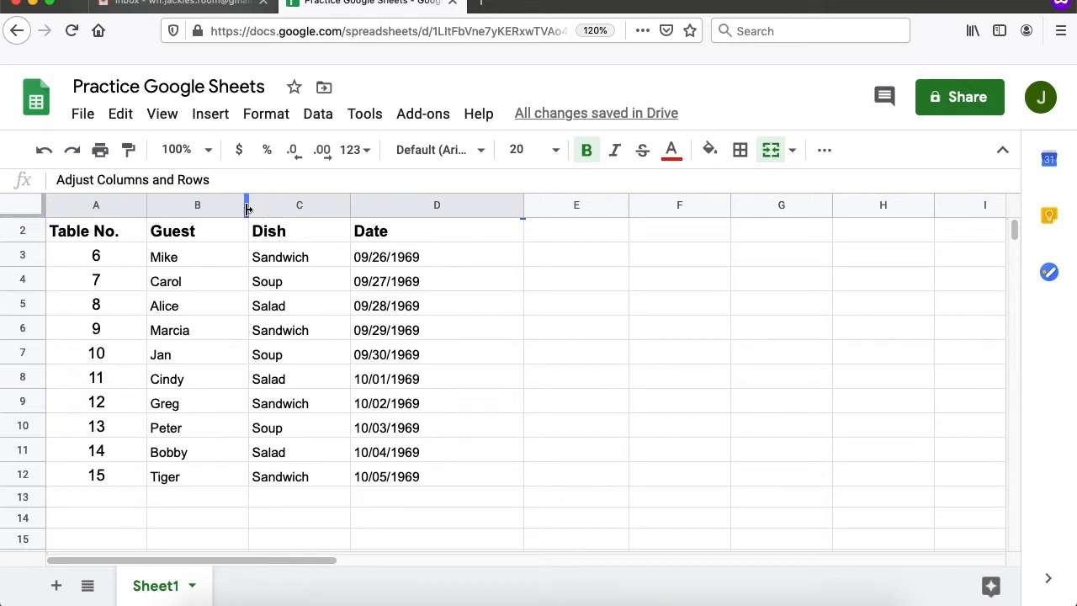
{"action": "left_click_drag", "start_coordinate": [248, 209], "coordinate": [355, 209]}
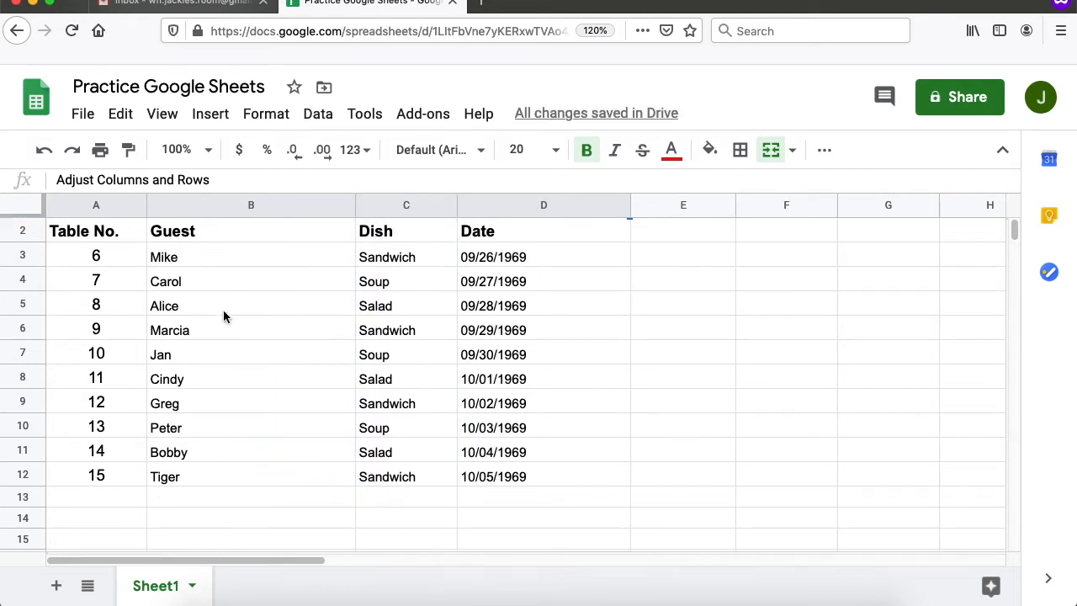
{"action": "scroll", "coordinate": [247, 392], "scroll_direction": "down", "scroll_amount": 3}
{"action": "scroll", "coordinate": [255, 375], "scroll_direction": "up", "scroll_amount": 3}
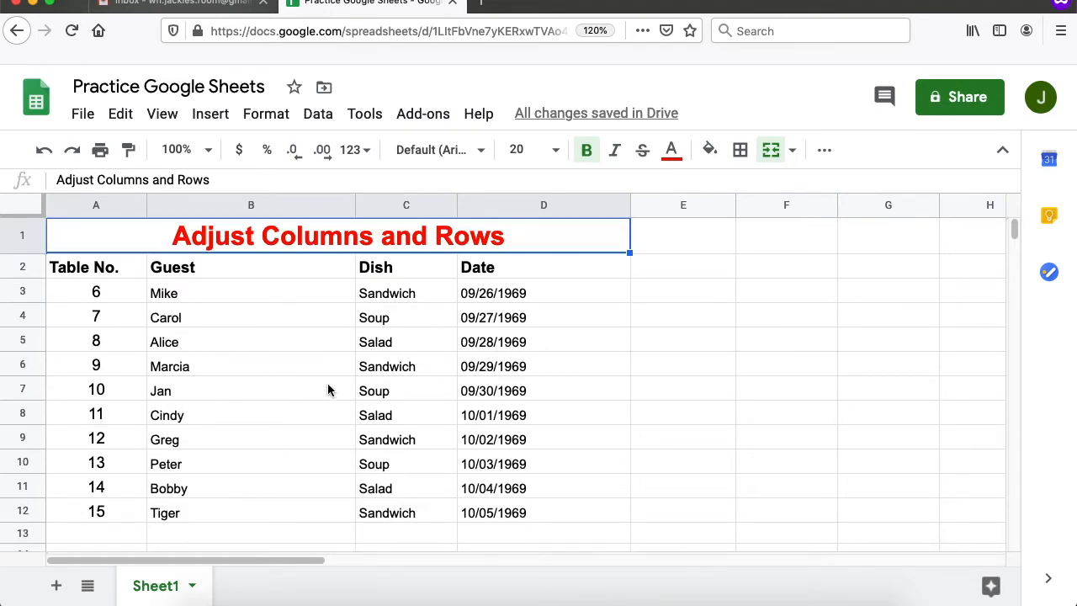
{"action": "scroll", "coordinate": [332, 382], "scroll_direction": "down", "scroll_amount": 1}
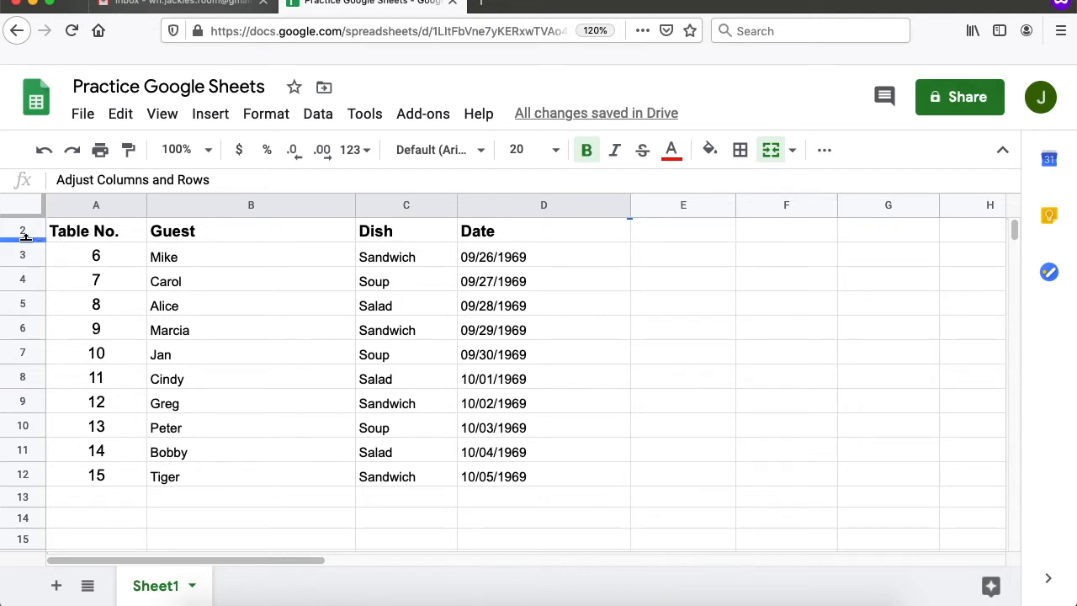
- Increase the height of row 2 holding Table No., Guest, Dish and Date
{"action": "left_click_drag", "start_coordinate": [25, 237], "coordinate": [27, 263]}
{"action": "scroll", "coordinate": [164, 297], "scroll_direction": "up", "scroll_amount": 1}
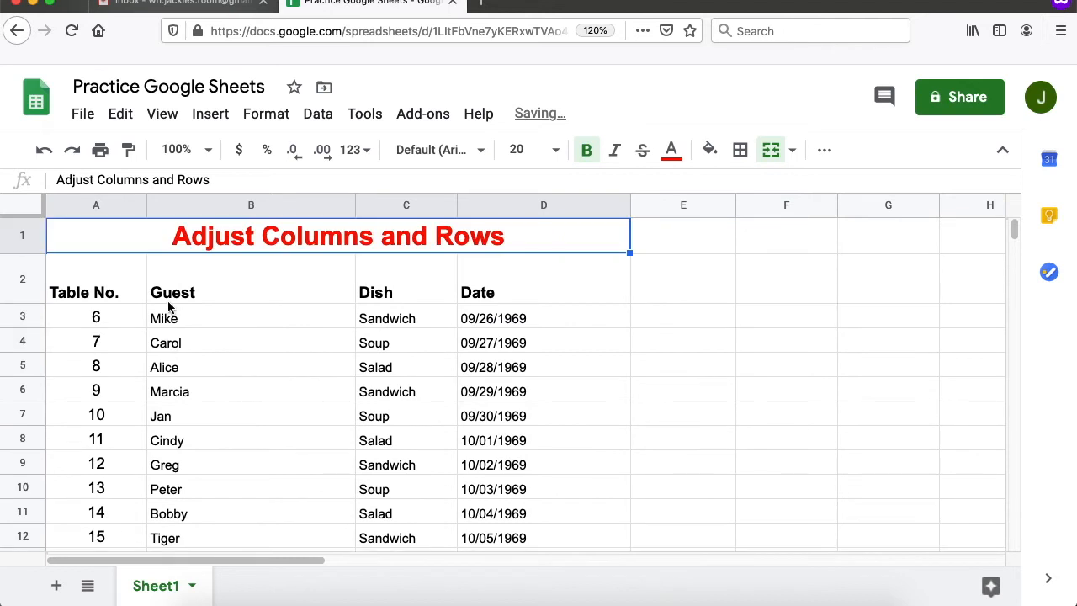
{"action": "scroll", "coordinate": [113, 323], "scroll_direction": "down", "scroll_amount": 1}
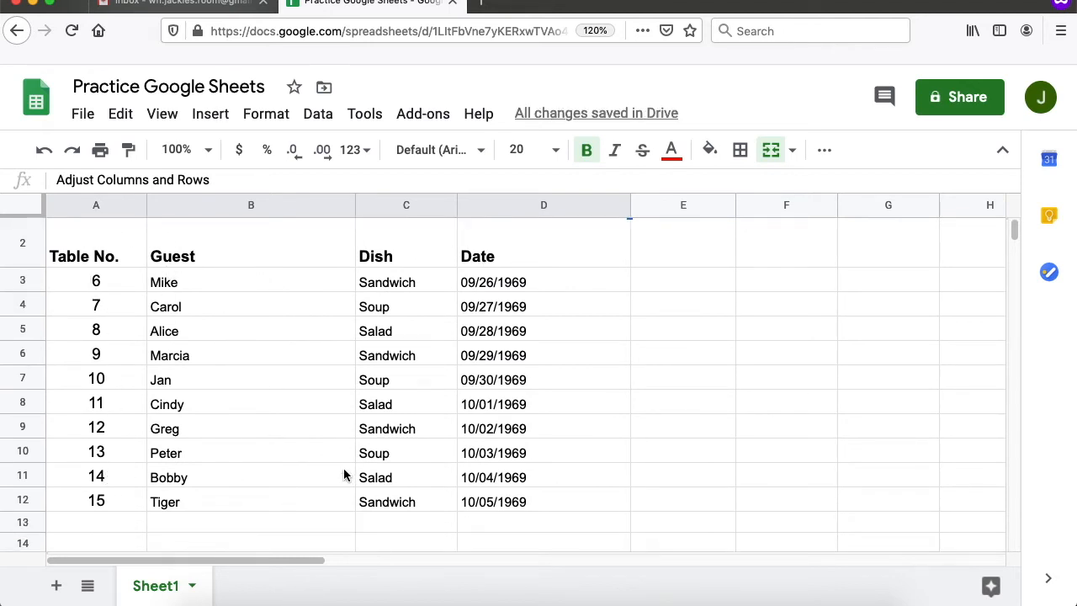
{"action": "scroll", "coordinate": [345, 476], "scroll_direction": "up", "scroll_amount": 1}
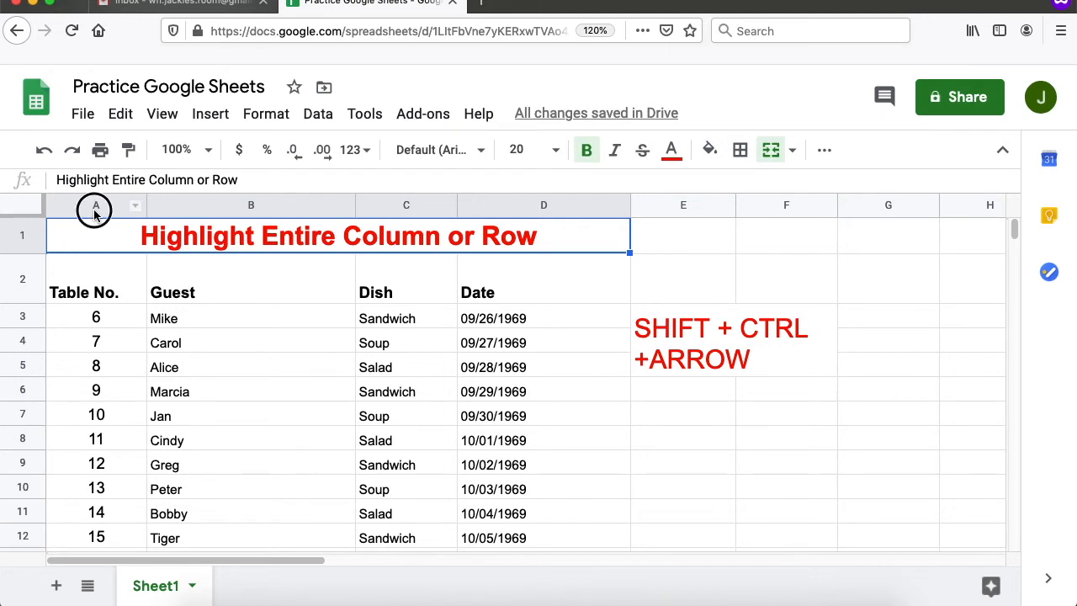
{"action": "left_click", "coordinate": [95, 209]}
{"action": "scroll", "coordinate": [94, 328], "scroll_direction": "down", "scroll_amount": 15}
{"action": "scroll", "coordinate": [97, 323], "scroll_direction": "down", "scroll_amount": 20}
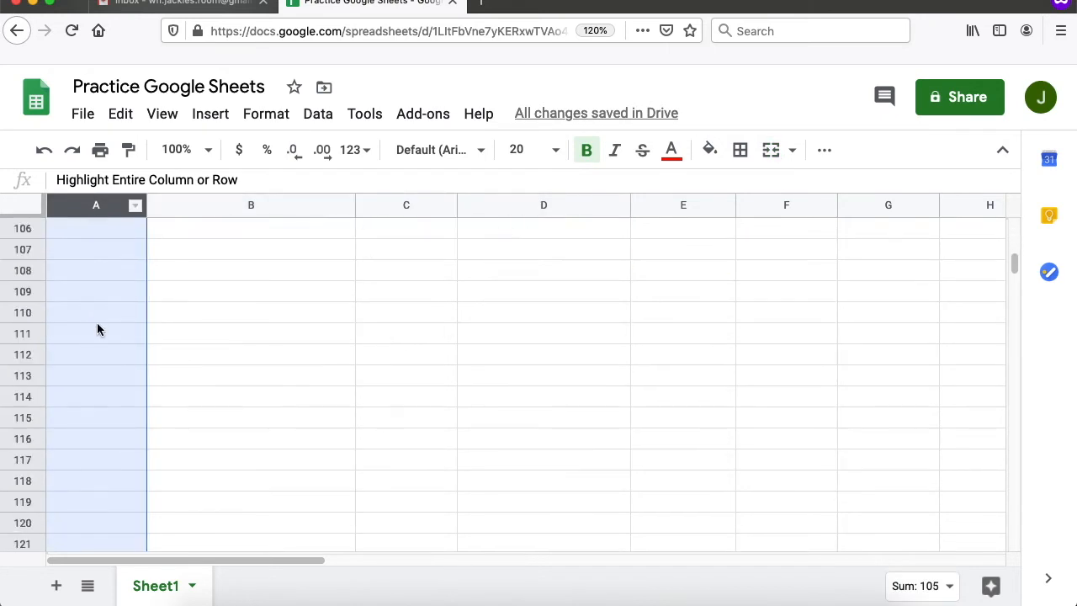
{"action": "scroll", "coordinate": [99, 325], "scroll_direction": "down", "scroll_amount": 20}
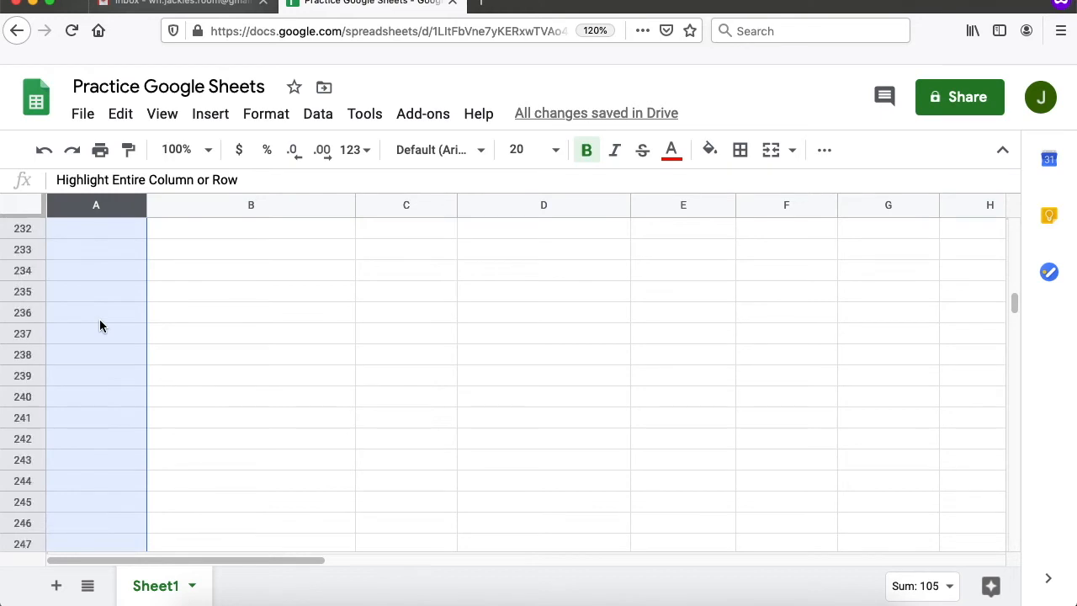
{"action": "scroll", "coordinate": [111, 352], "scroll_direction": "up", "scroll_amount": 20}
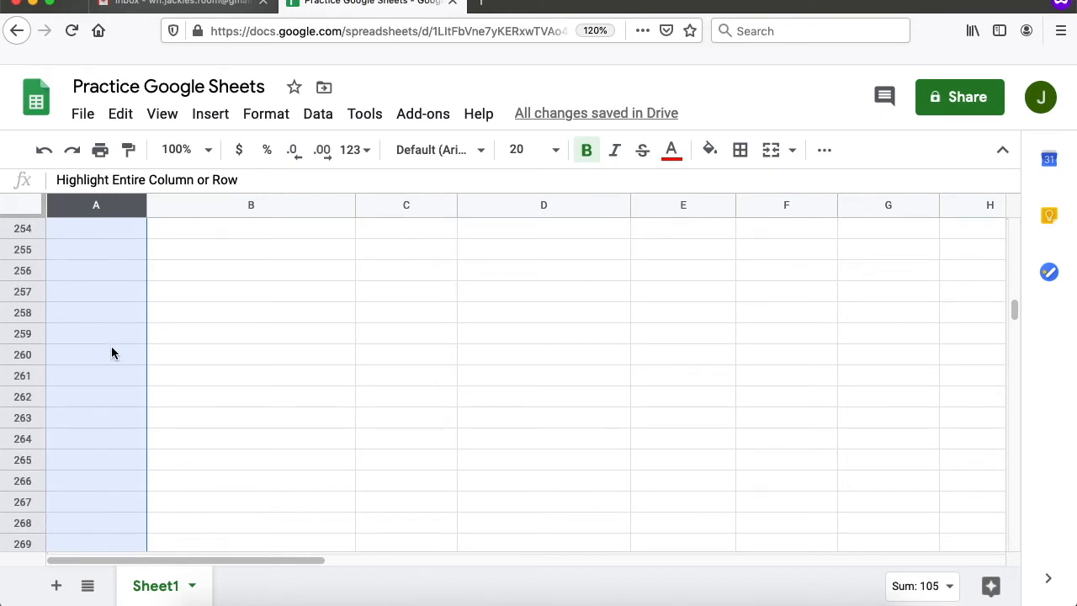
{"action": "scroll", "coordinate": [111, 334], "scroll_direction": "up", "scroll_amount": 20}
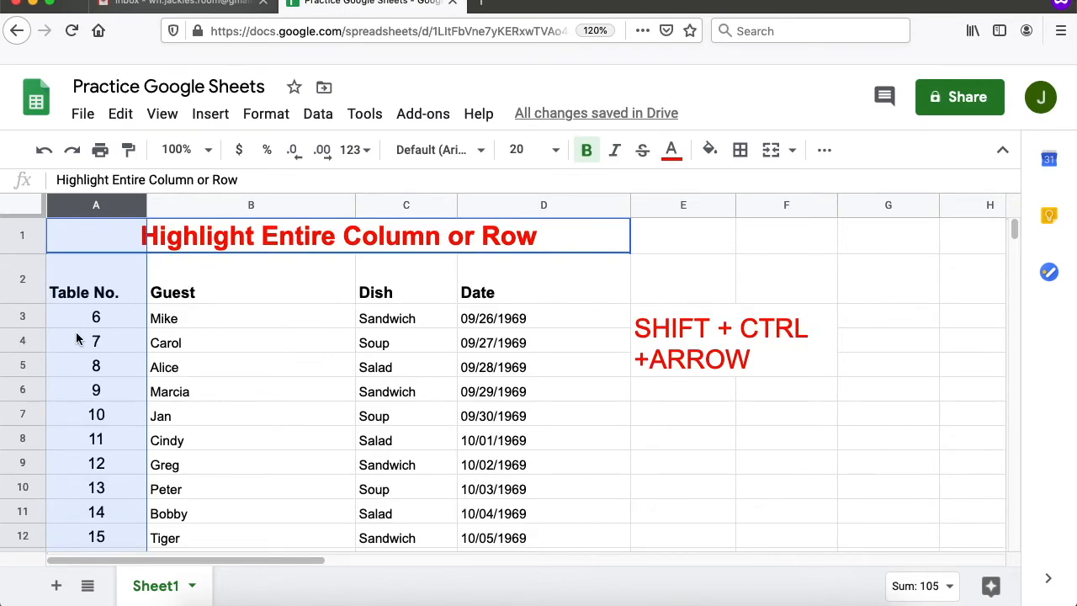
{"action": "scroll", "coordinate": [73, 343], "scroll_direction": "down", "scroll_amount": 2}
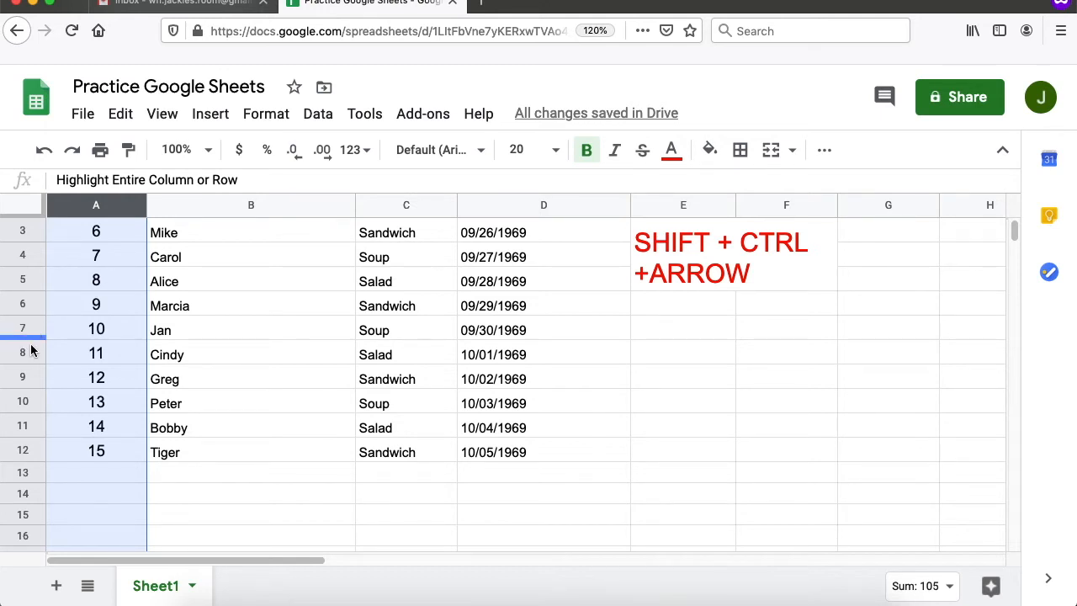
{"action": "left_click", "coordinate": [29, 353]}
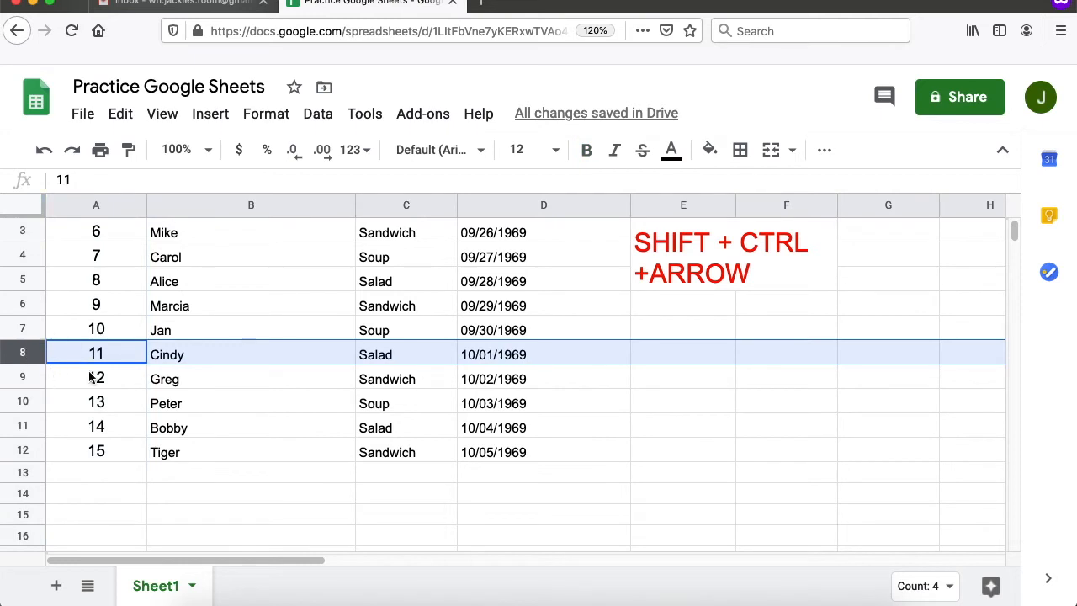
{"action": "left_click_drag", "start_coordinate": [297, 561], "coordinate": [207, 563]}
{"action": "scroll", "coordinate": [216, 464], "scroll_direction": "up", "scroll_amount": 2}
{"action": "scroll", "coordinate": [215, 465], "scroll_direction": "down", "scroll_amount": 1}
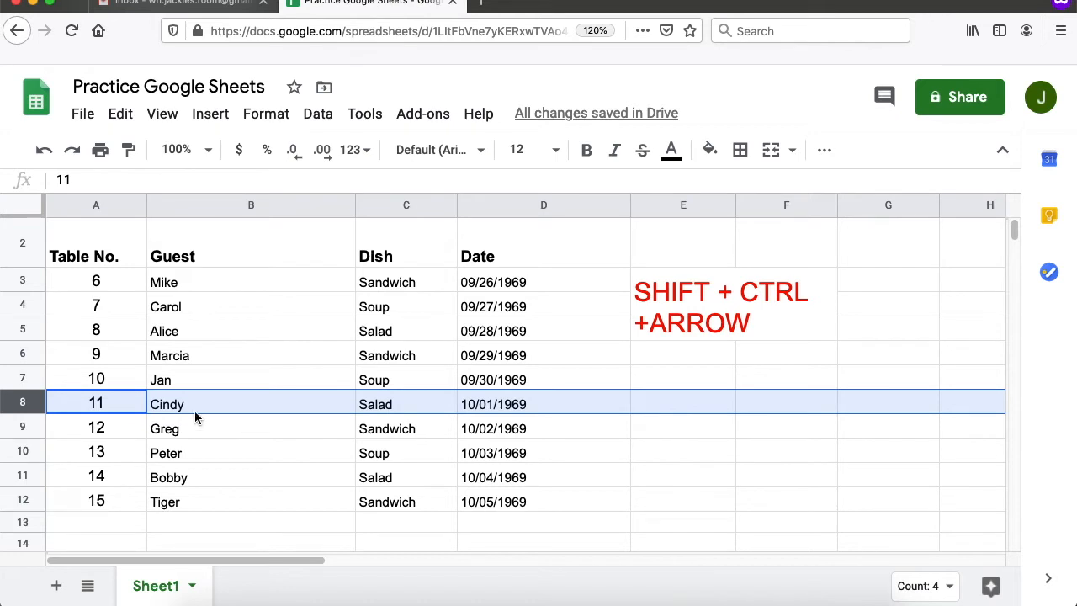
{"action": "left_click", "coordinate": [209, 273]}
{"action": "left_click", "coordinate": [709, 307]}
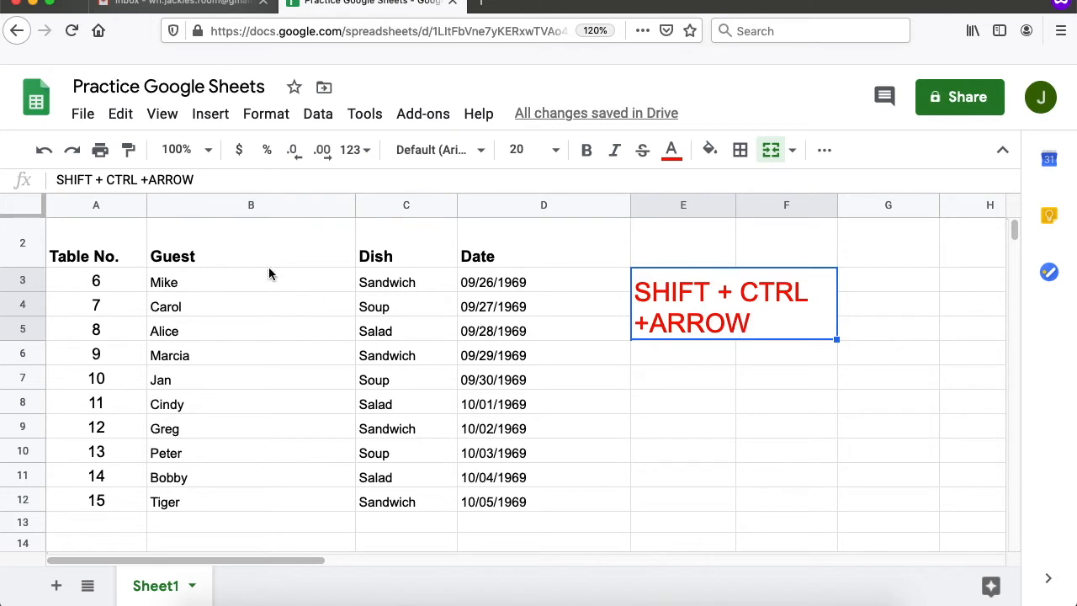
- Select the Guest column from Mike in B3 down to Tiger using Ctrl+Shift+Down
{"action": "left_click", "coordinate": [215, 284]}
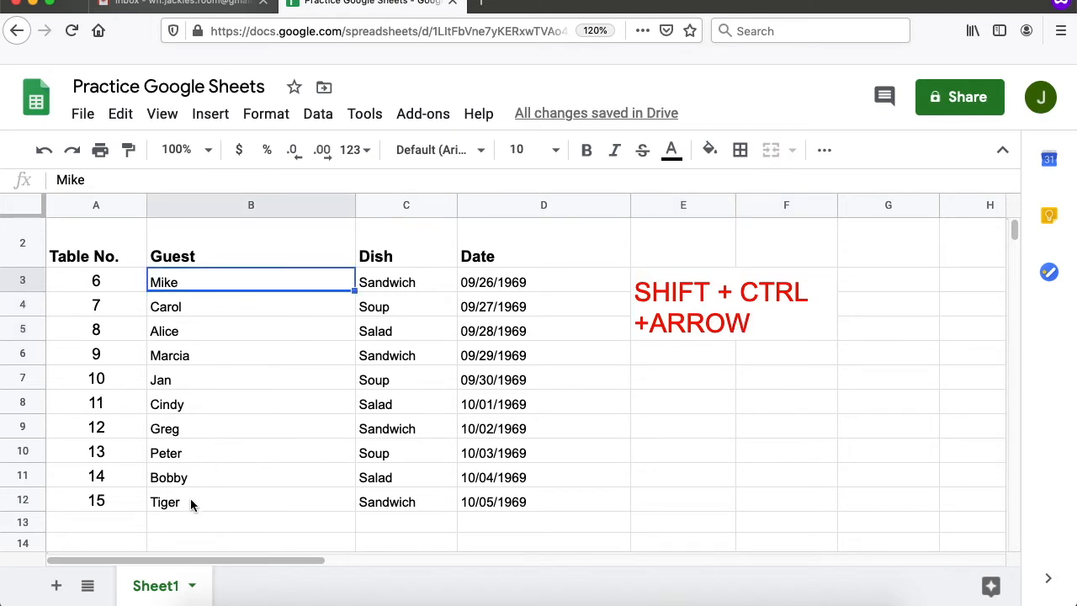
{"action": "left_click", "coordinate": [190, 502]}
{"action": "left_click", "coordinate": [175, 283]}
{"action": "key", "text": "ctrl+shift+Down"}
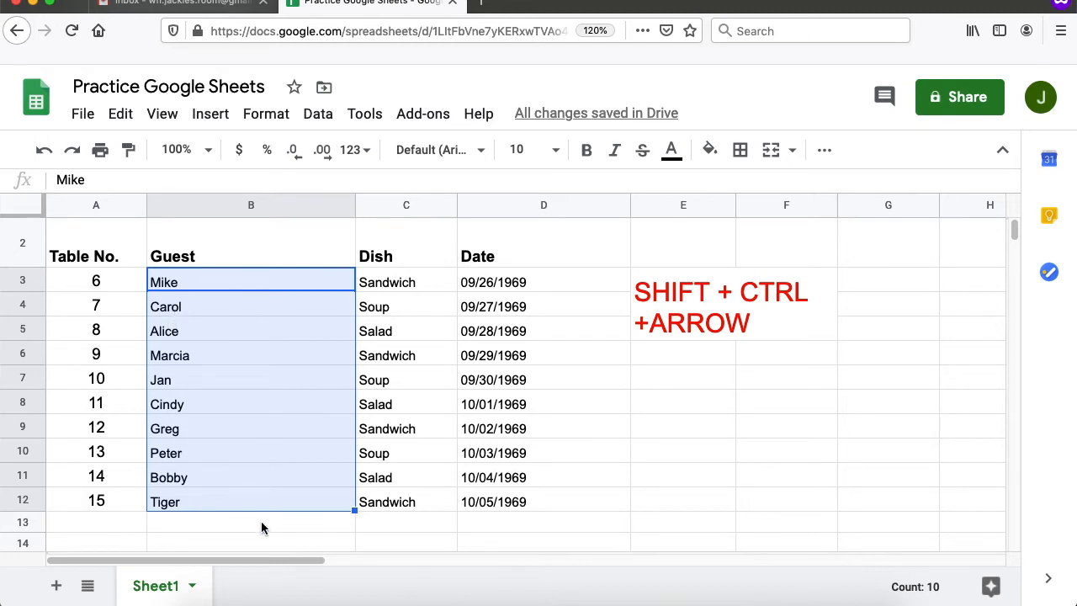
{"action": "scroll", "coordinate": [231, 484], "scroll_direction": "down", "scroll_amount": 3}
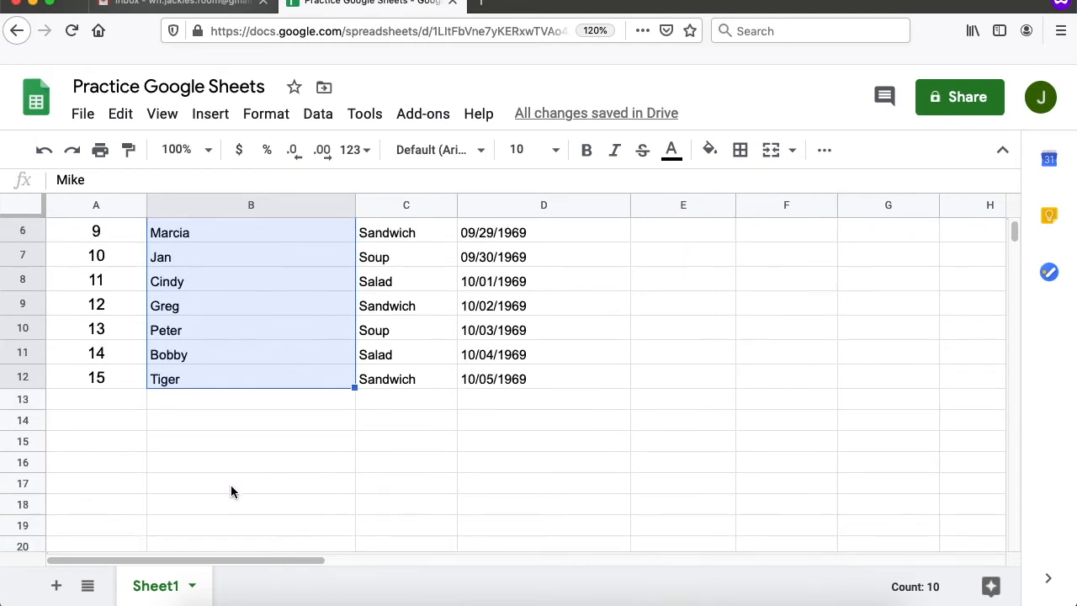
{"action": "scroll", "coordinate": [231, 484], "scroll_direction": "up", "scroll_amount": 4}
- Select Marcia's row from table number 9 across to the Date using Ctrl+Shift+Right
{"action": "left_click", "coordinate": [96, 343]}
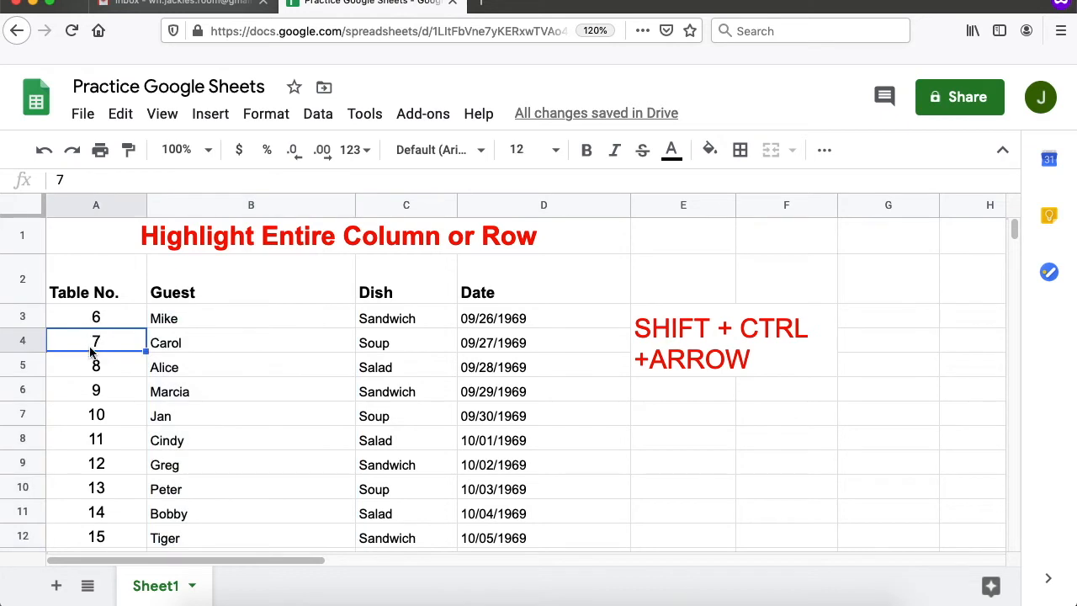
{"action": "left_click", "coordinate": [96, 389]}
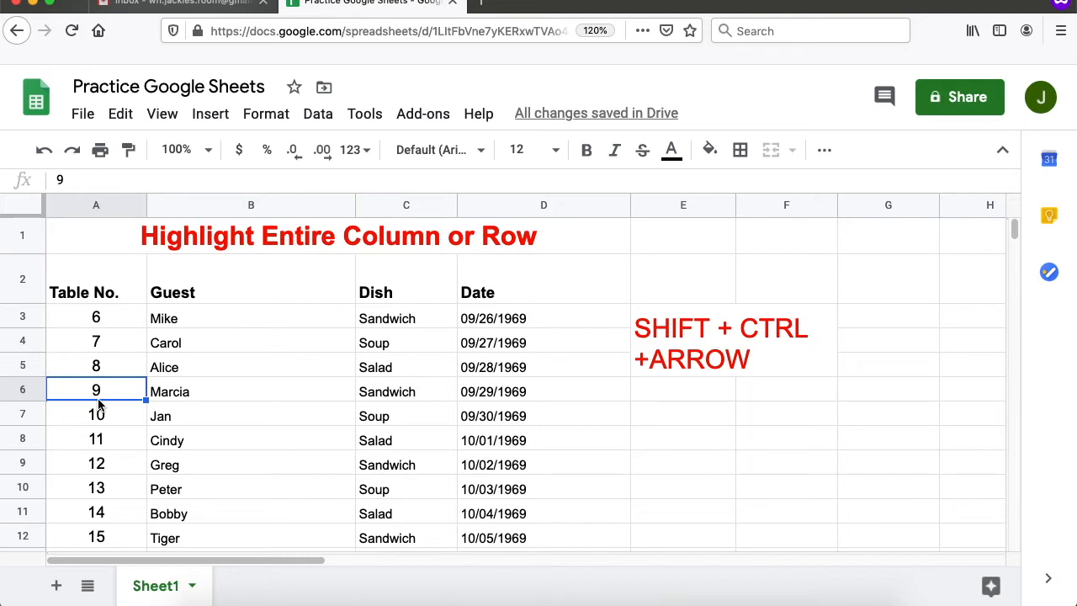
{"action": "key", "text": "ctrl+shift+Right"}
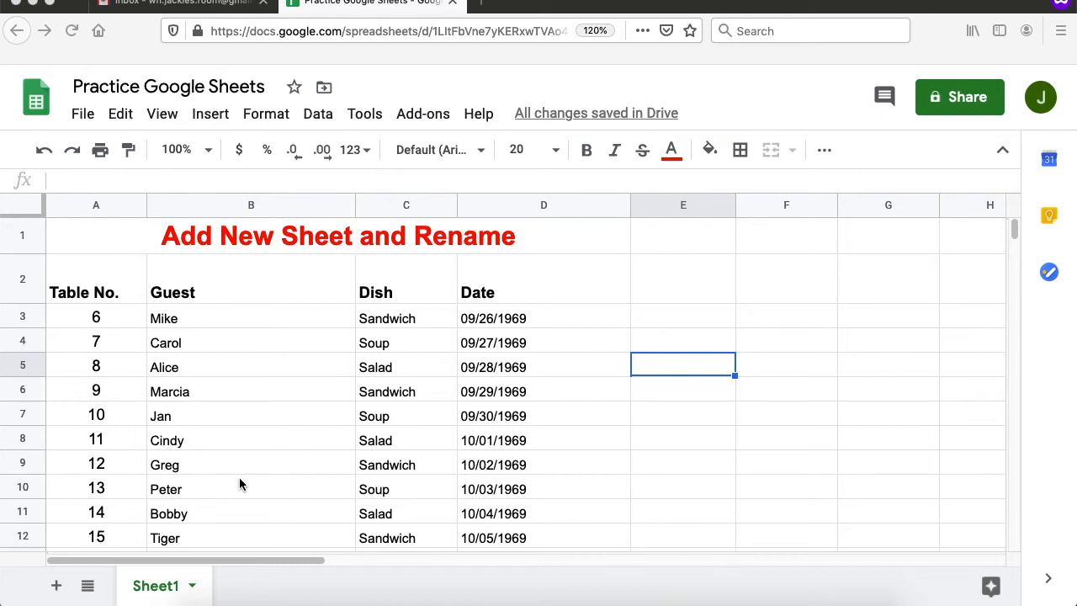
- Add two new blank sheets, Sheet5 and Sheet6, to the spreadsheet
{"action": "left_click", "coordinate": [220, 588]}
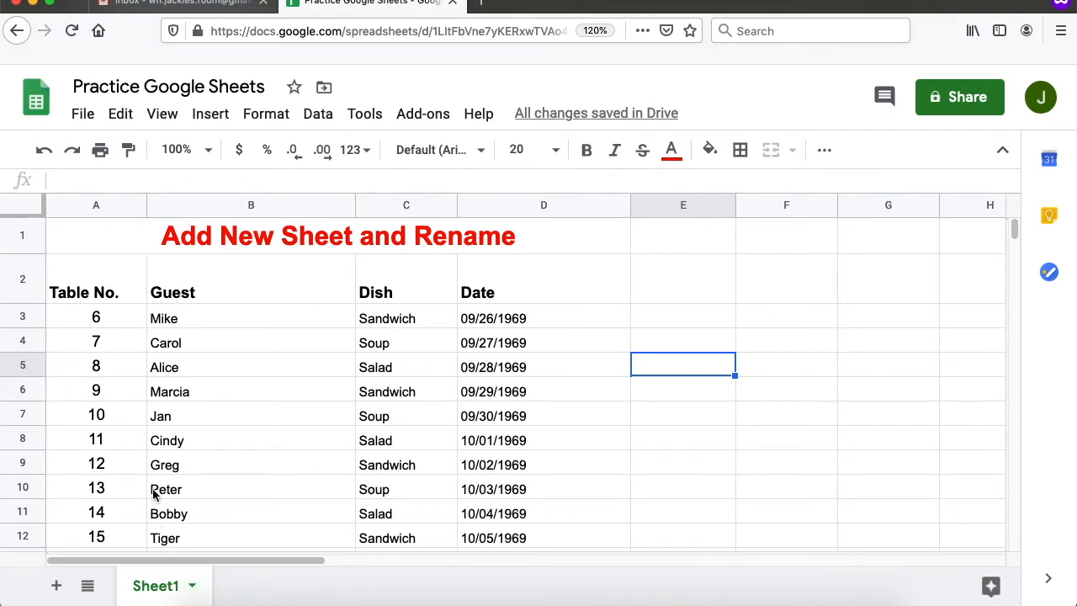
{"action": "scroll", "coordinate": [230, 424], "scroll_direction": "down", "scroll_amount": 1}
{"action": "scroll", "coordinate": [234, 427], "scroll_direction": "up", "scroll_amount": 1}
{"action": "left_click", "coordinate": [57, 587]}
{"action": "left_click", "coordinate": [55, 584]}
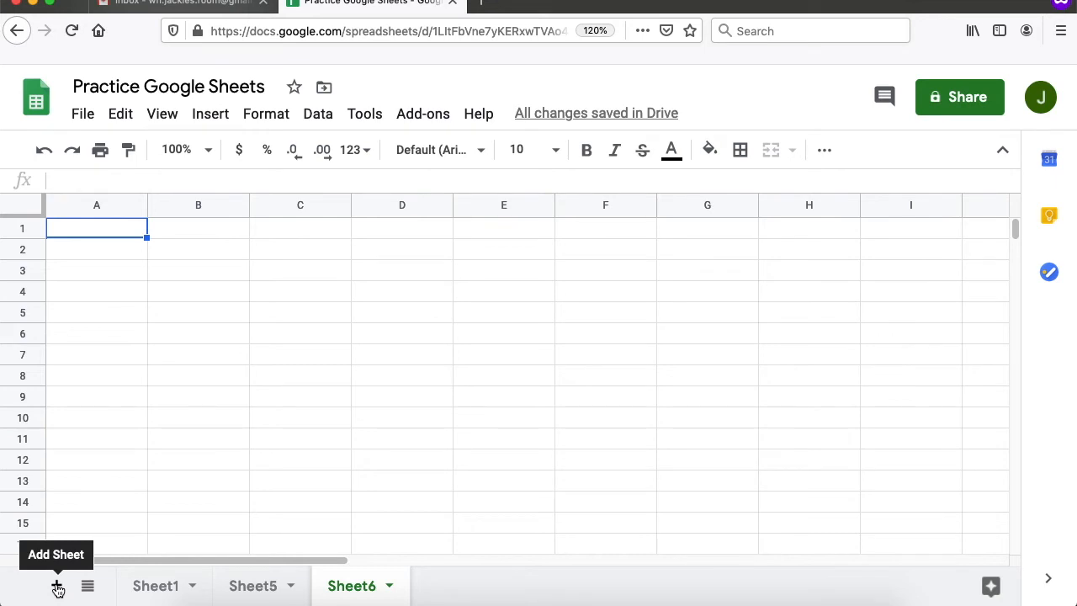
- View Sheet5 and Sheet6, then return to the guest table on Sheet1
{"action": "left_click", "coordinate": [255, 596]}
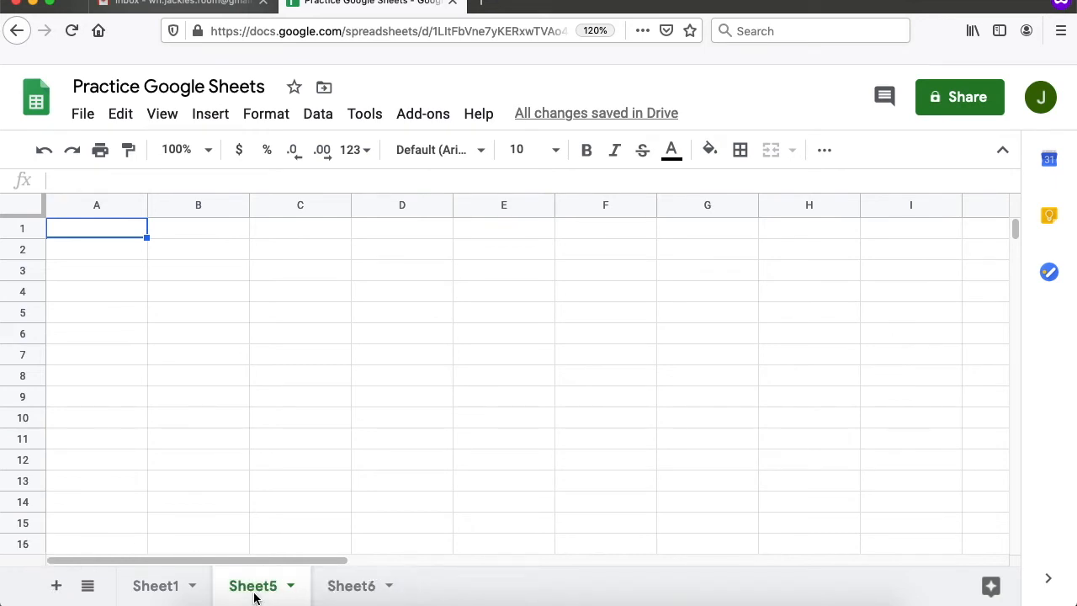
{"action": "left_click", "coordinate": [349, 589]}
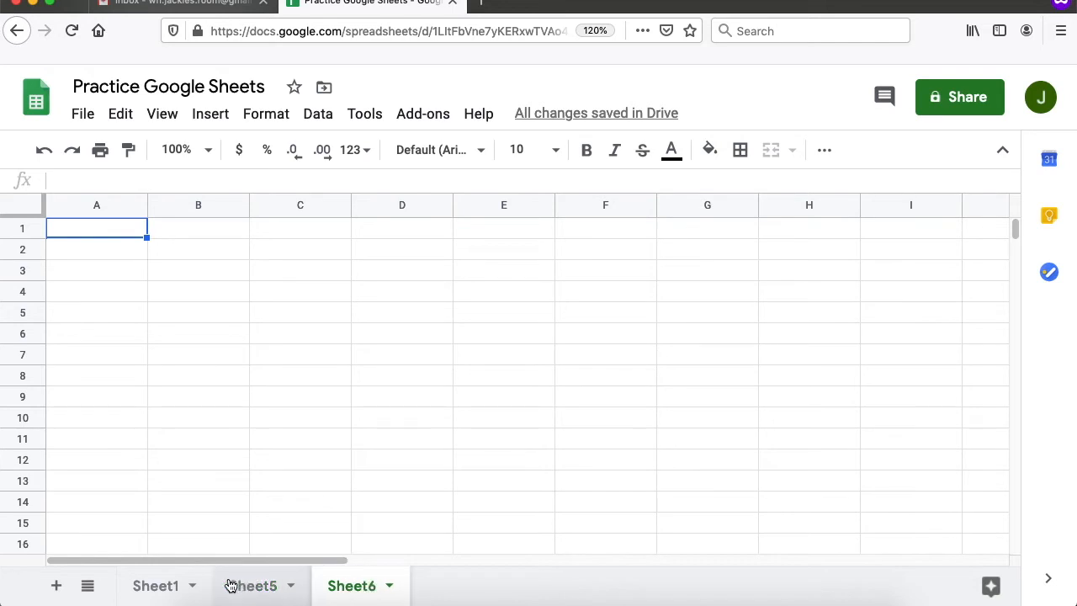
{"action": "left_click", "coordinate": [150, 590]}
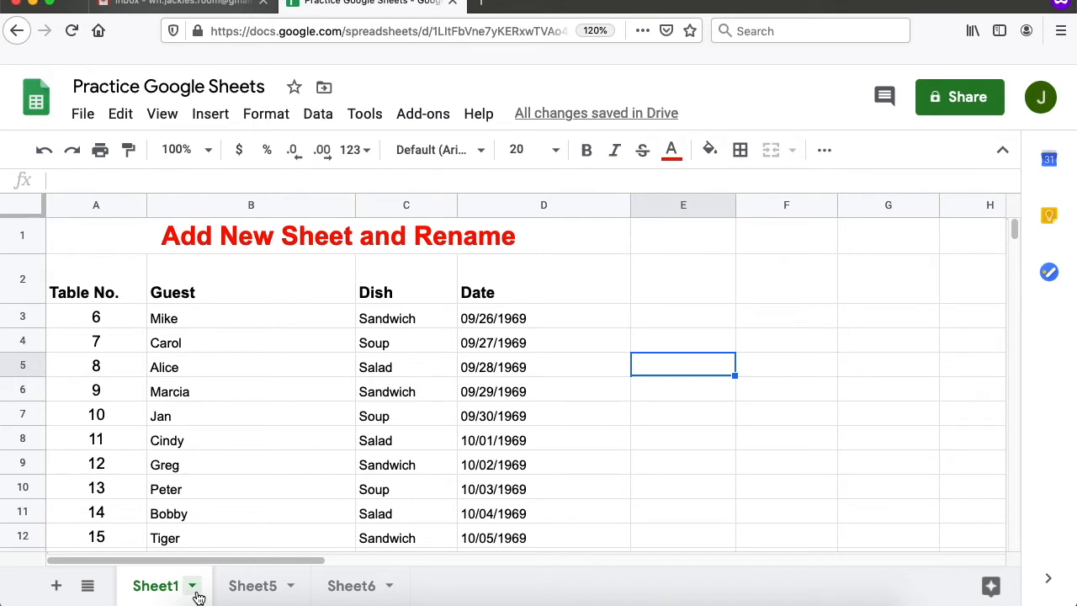
- Rename the Sheet1 tab to 'Guest List' from its tab options menu
{"action": "left_click", "coordinate": [193, 594]}
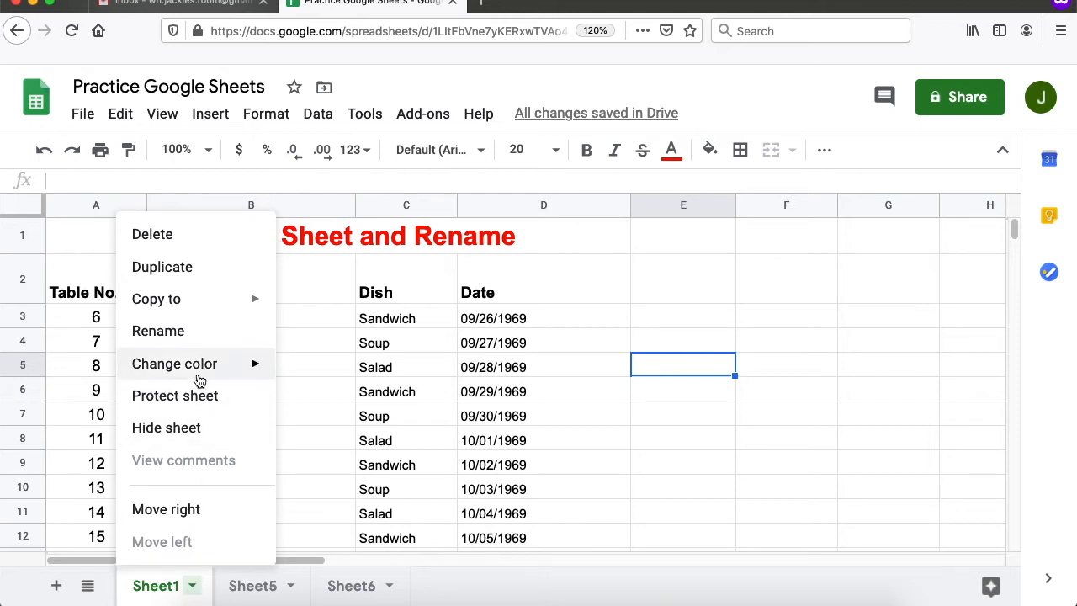
{"action": "left_click", "coordinate": [189, 331]}
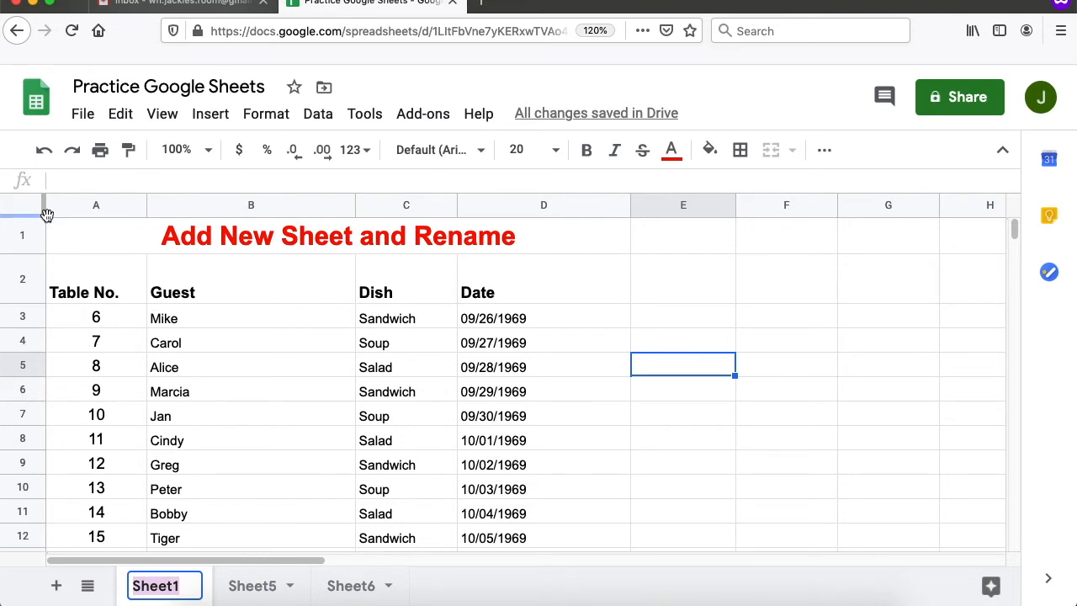
{"action": "type", "text": "Gu"}
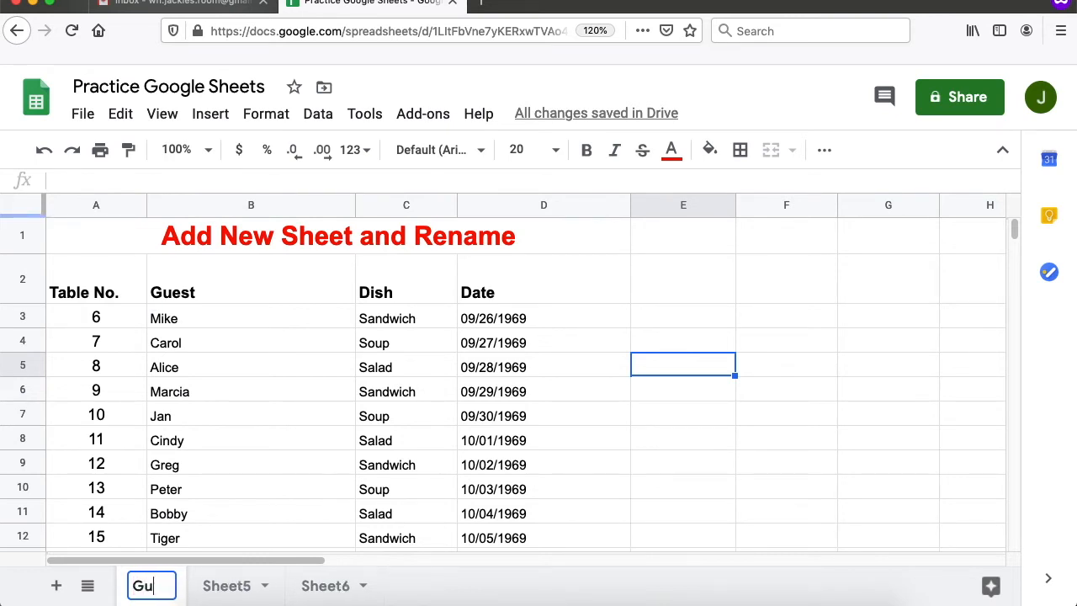
{"action": "type", "text": "estList"}
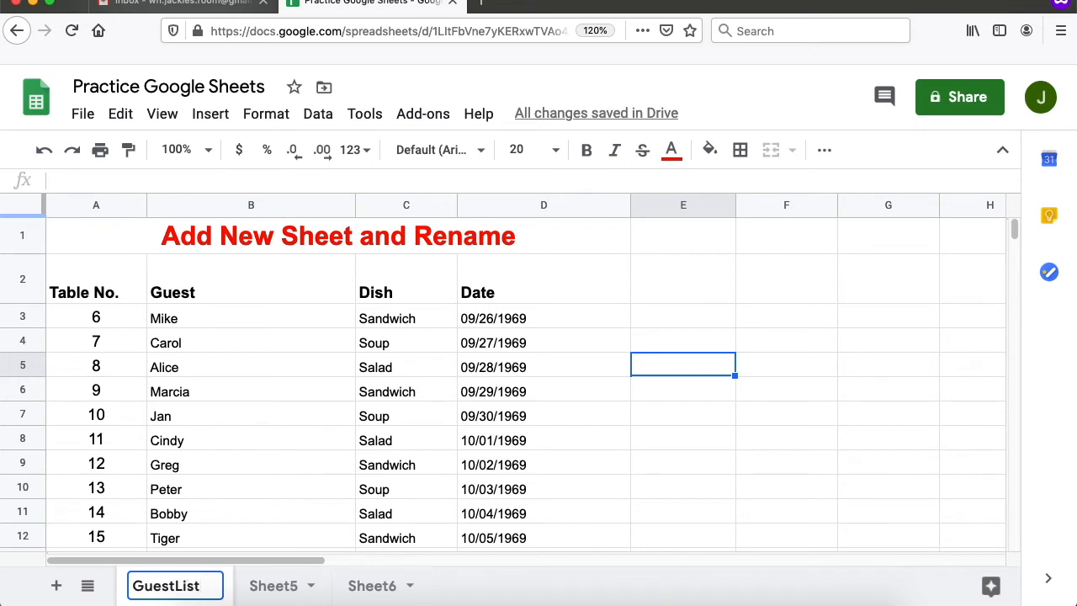
{"action": "key", "text": "Left"}
{"action": "key", "text": "Left"}
{"action": "key", "text": "Left"}
{"action": "key", "text": "Left"}
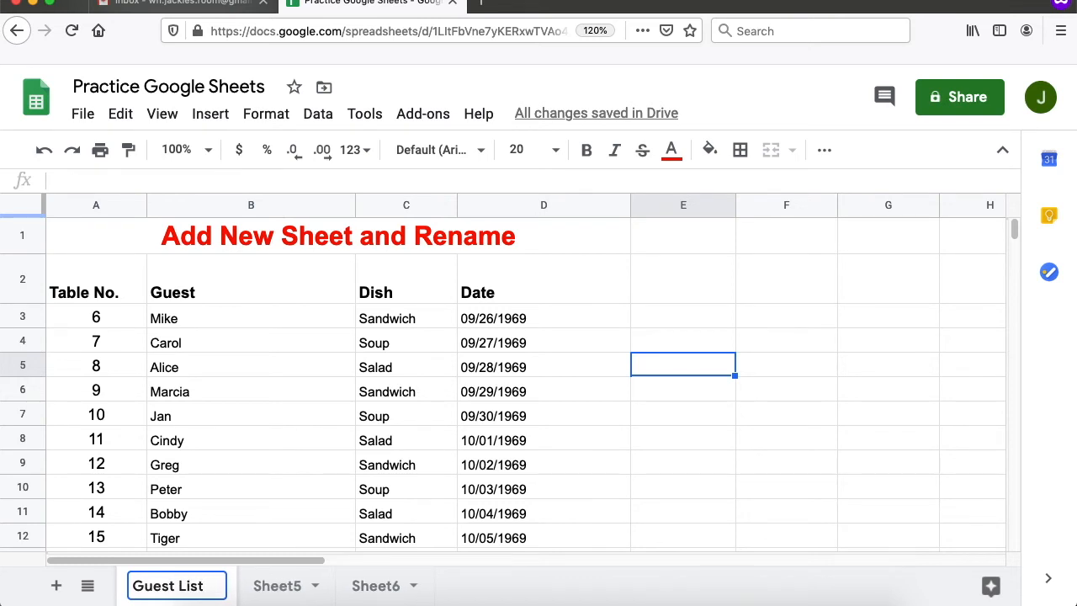
{"action": "key", "text": "Return"}
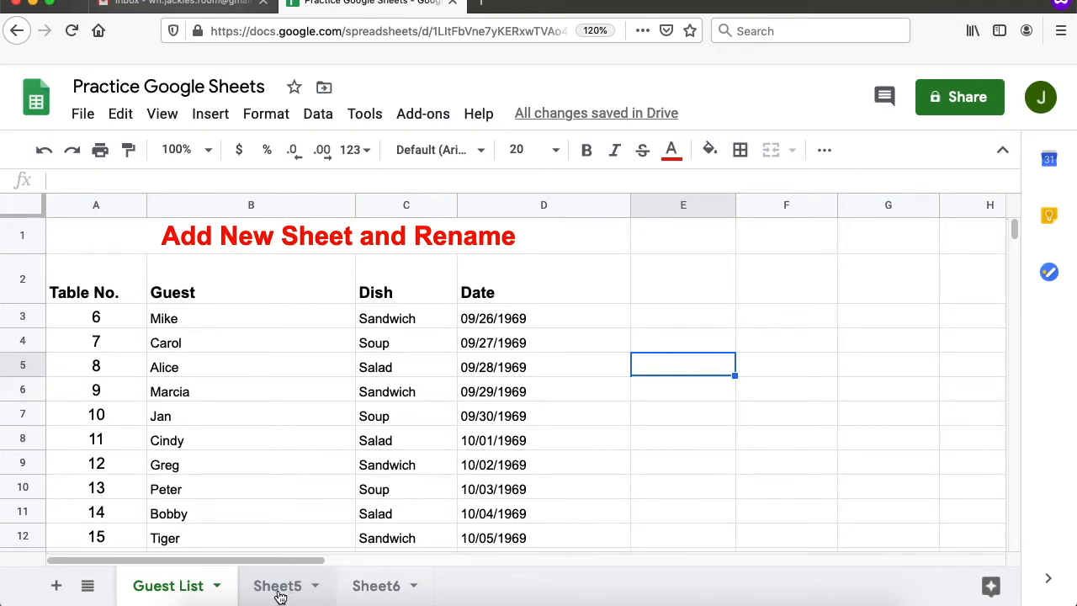
{"action": "left_click", "coordinate": [278, 590]}
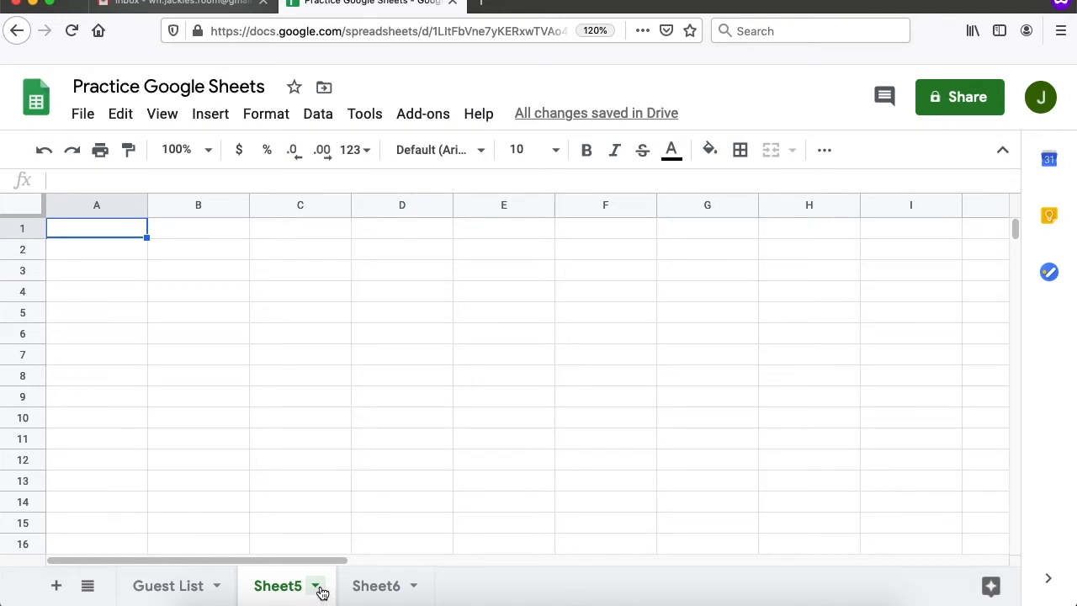
- Delete the empty Sheet5 tab and confirm the Heads up! warning
{"action": "left_click", "coordinate": [316, 589]}
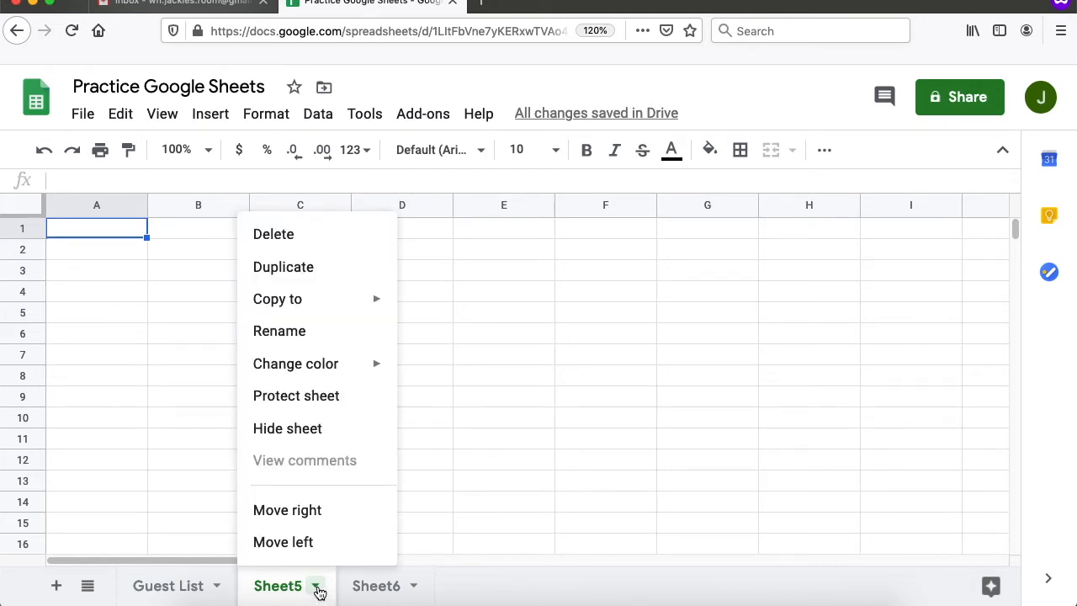
{"action": "left_click", "coordinate": [295, 239]}
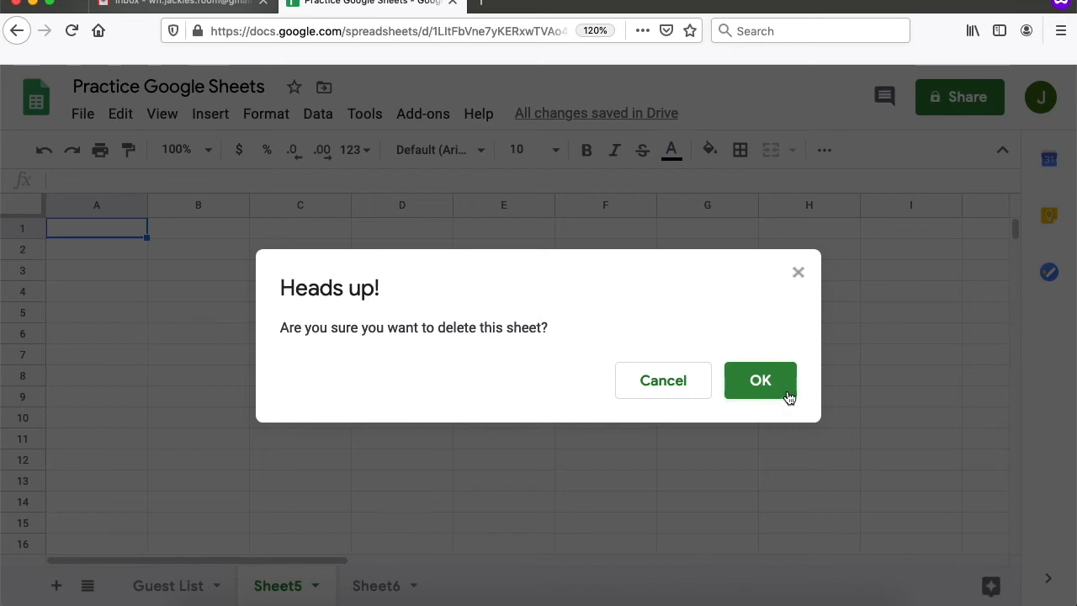
{"action": "left_click", "coordinate": [789, 395]}
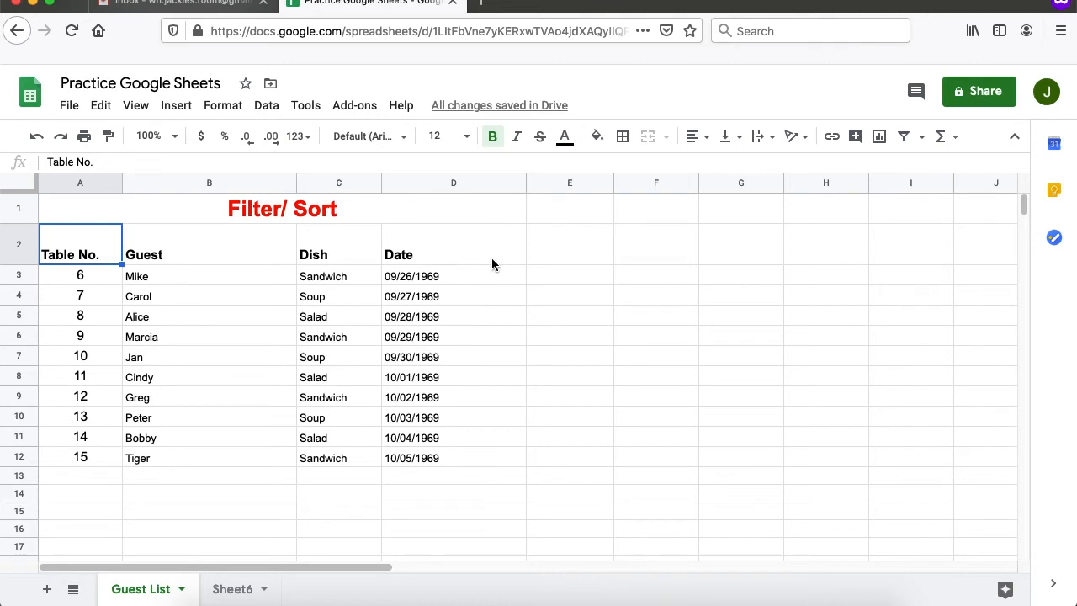
- Create a filter on header row A2:D2 and open the Table No. filter menu
{"action": "left_click_drag", "start_coordinate": [71, 244], "coordinate": [441, 246]}
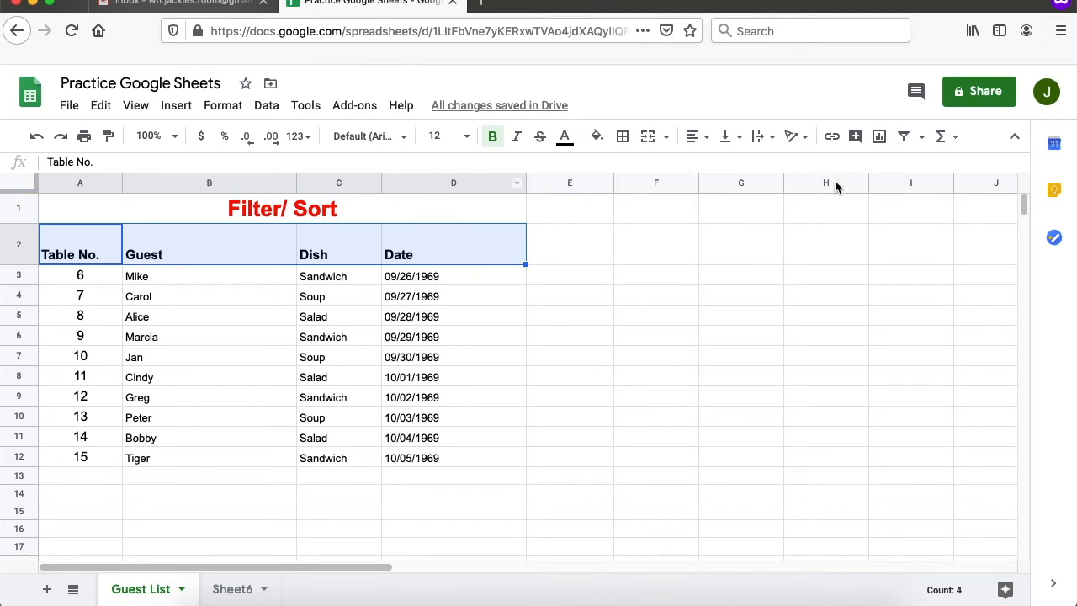
{"action": "left_click", "coordinate": [904, 140]}
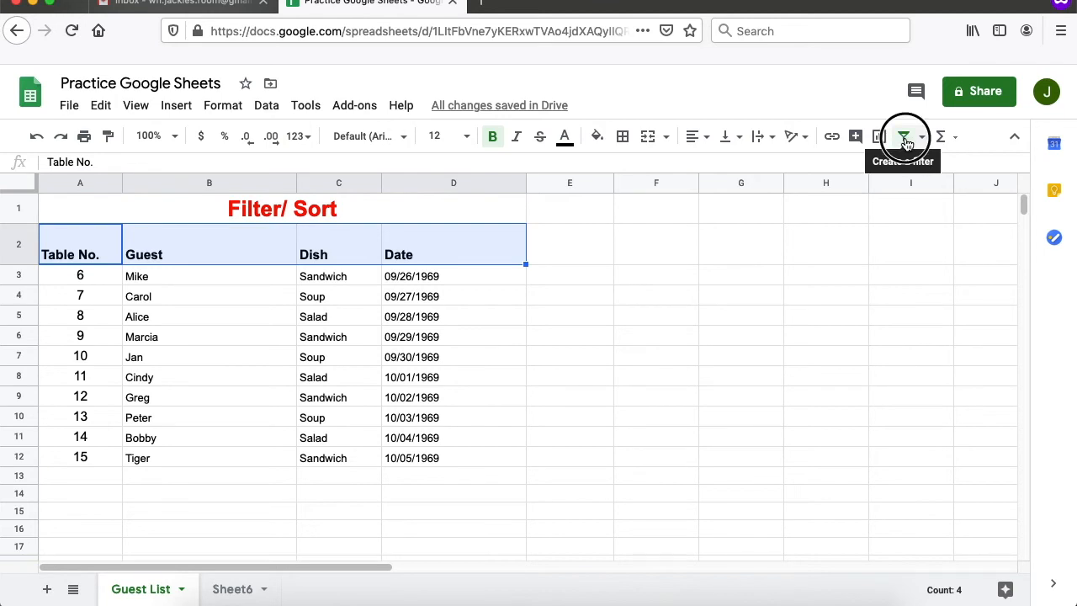
{"action": "left_click", "coordinate": [77, 252]}
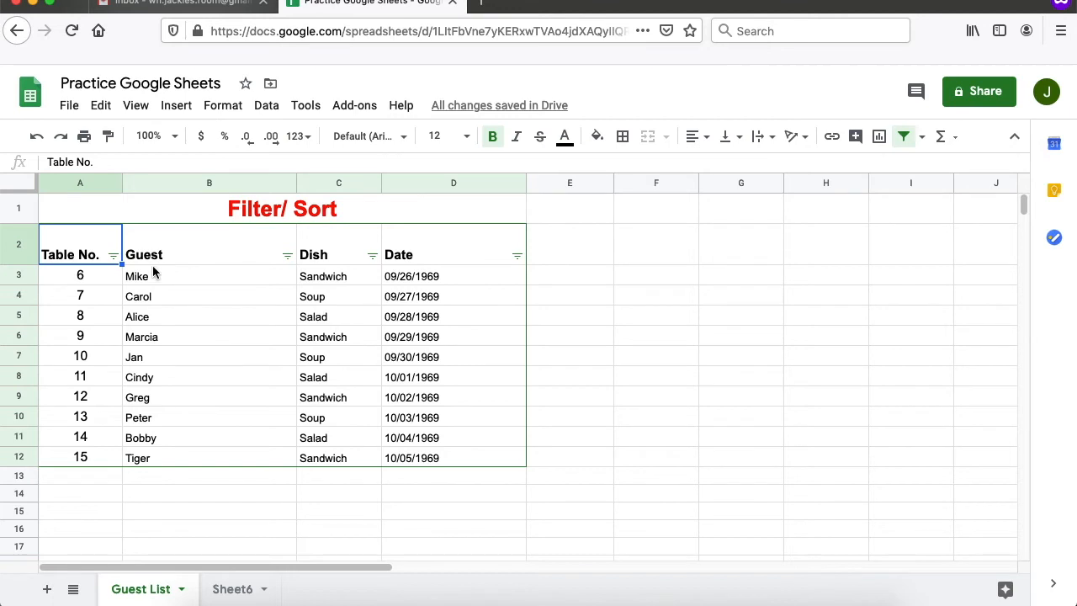
{"action": "left_click", "coordinate": [113, 256]}
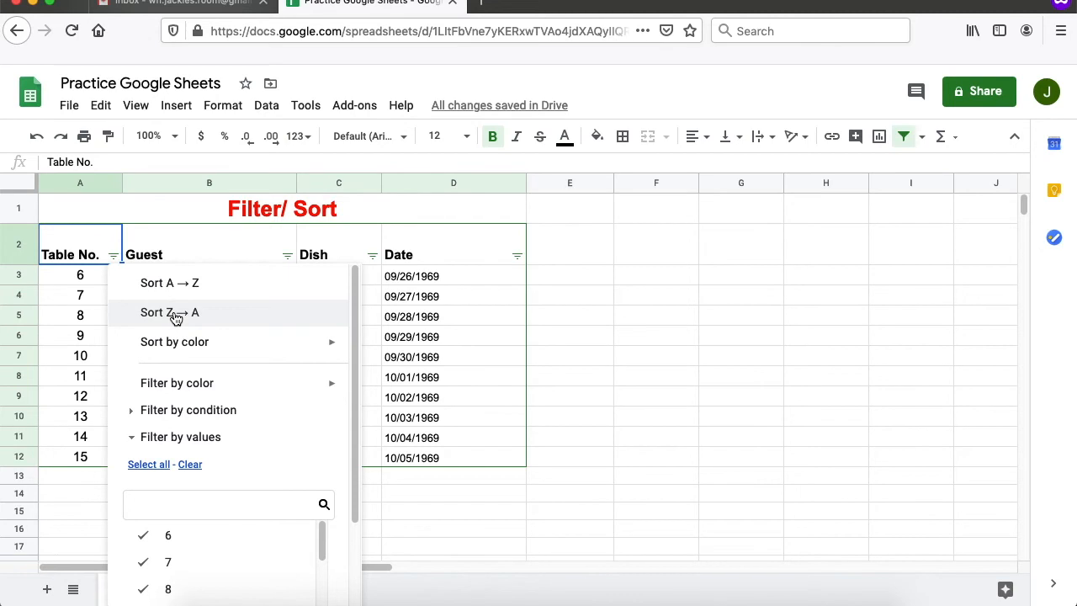
- Sort Table No. Z → A, then sort the Guest column A → Z
{"action": "left_click", "coordinate": [176, 316]}
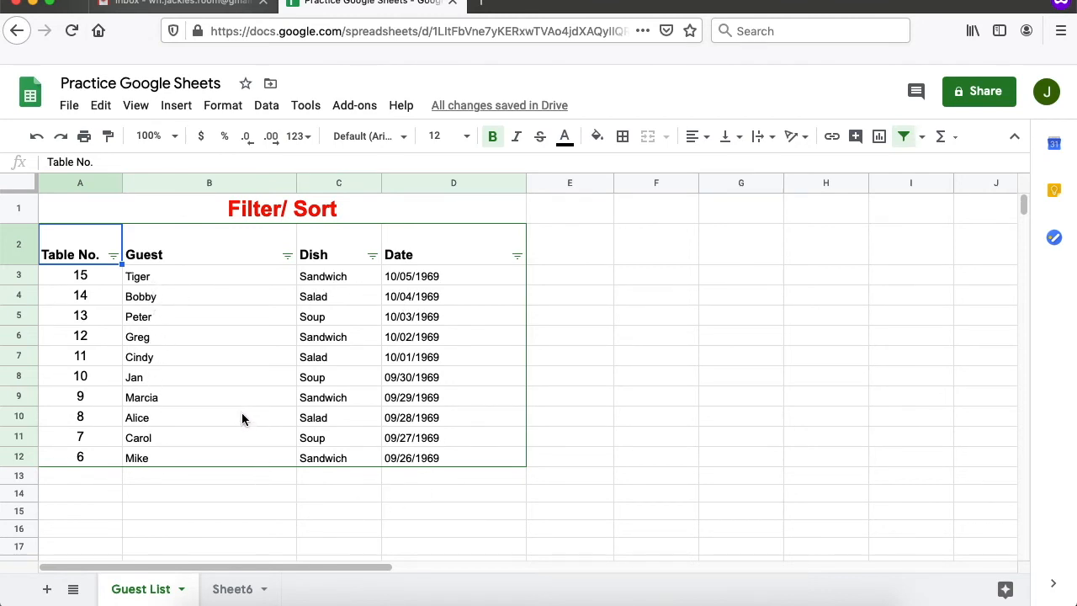
{"action": "left_click", "coordinate": [237, 272]}
{"action": "left_click", "coordinate": [260, 262]}
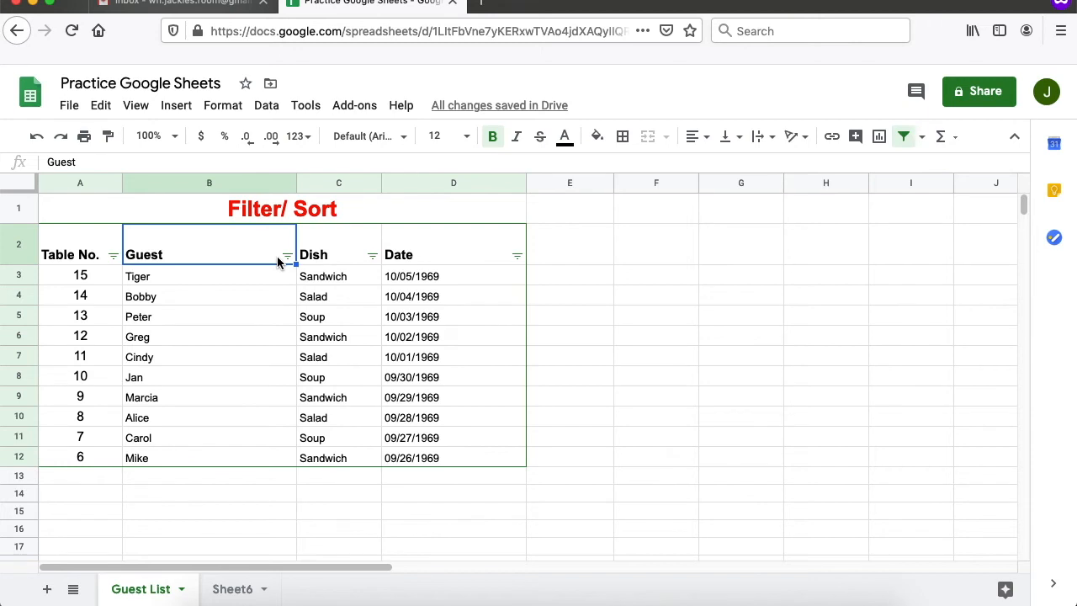
{"action": "left_click", "coordinate": [287, 257]}
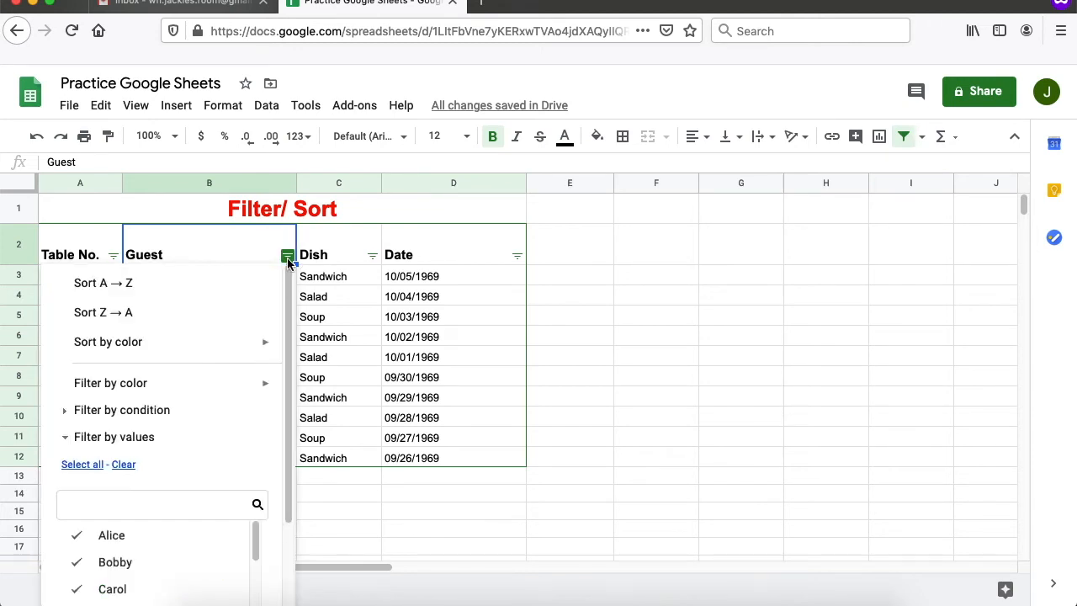
{"action": "left_click", "coordinate": [129, 289]}
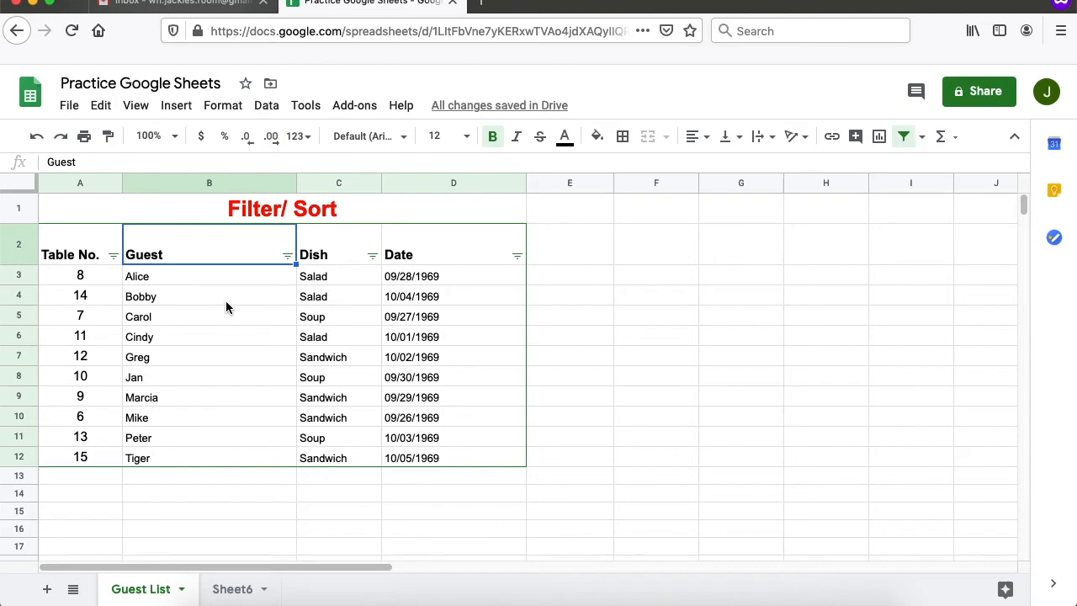
{"action": "left_click", "coordinate": [338, 286]}
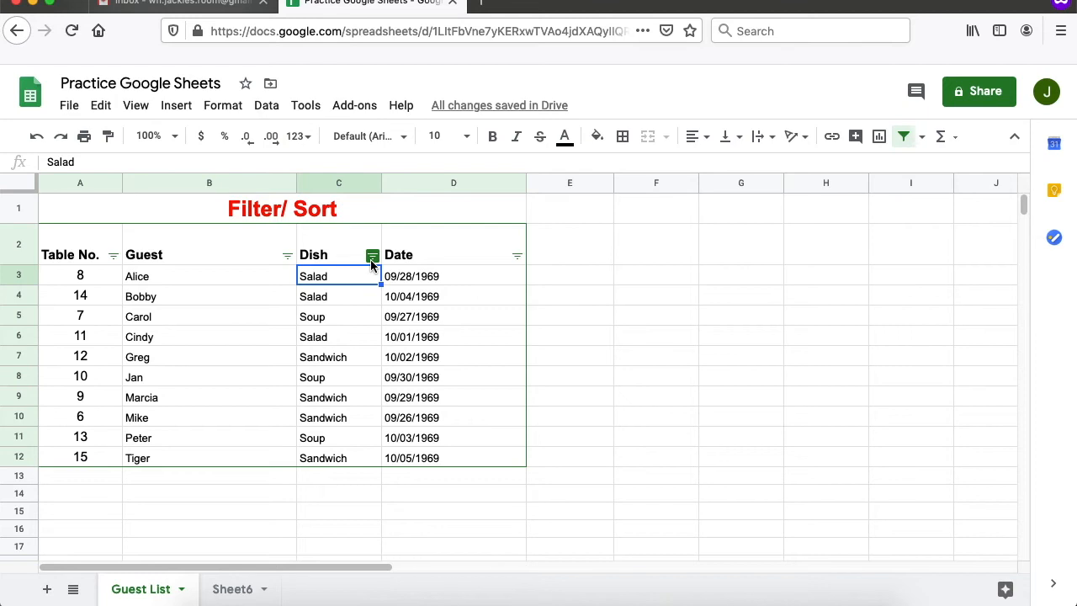
- Filter the Dish column by values, unchecking Soup so only Salad and Sandwich remain
{"action": "left_click", "coordinate": [371, 261]}
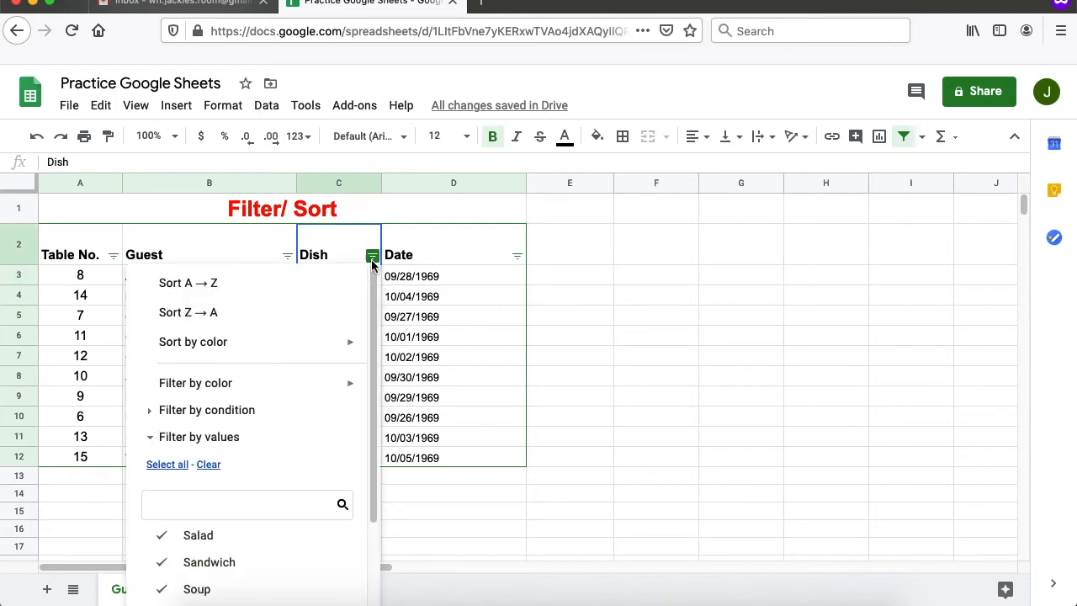
{"action": "scroll", "coordinate": [332, 487], "scroll_direction": "down", "scroll_amount": 2}
{"action": "scroll", "coordinate": [328, 509], "scroll_direction": "down", "scroll_amount": 1}
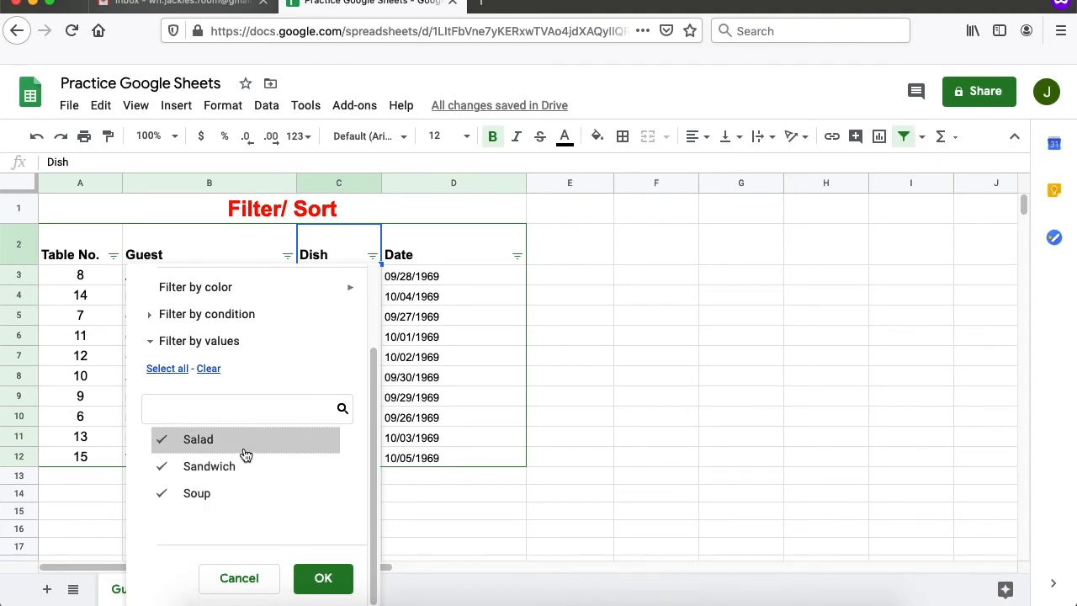
{"action": "left_click", "coordinate": [202, 494]}
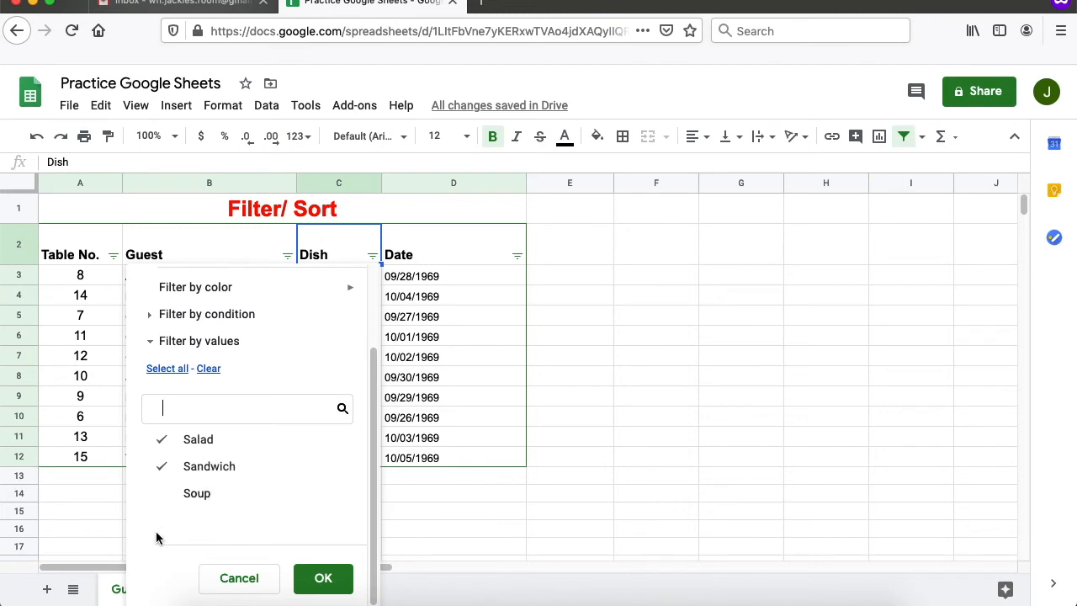
{"action": "left_click", "coordinate": [323, 578]}
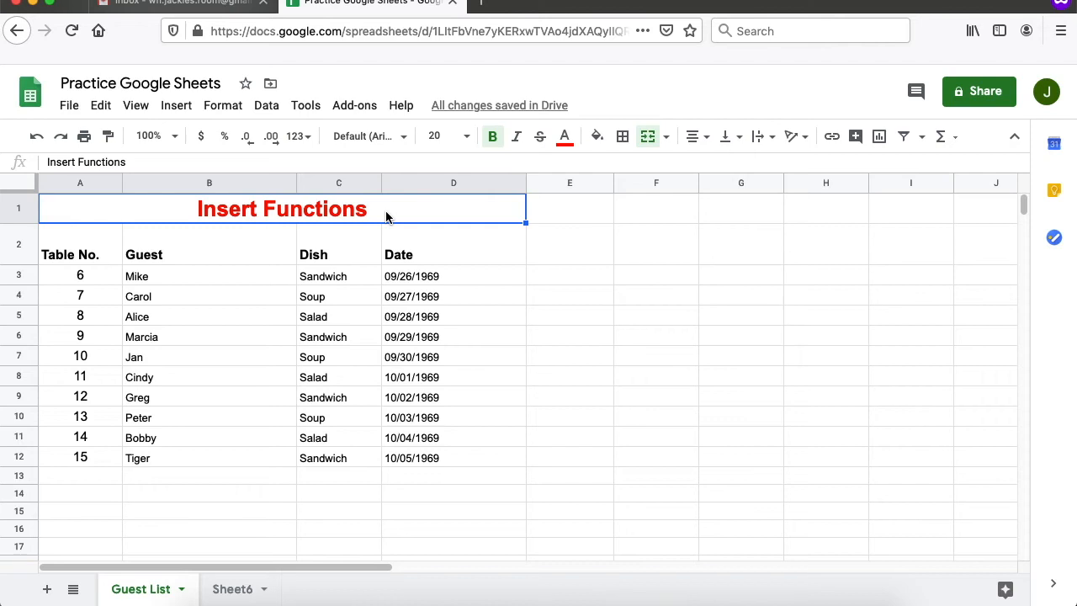
- Insert =SUM(A3:A12) into A13 to total the table numbers, giving 105
{"action": "scroll", "coordinate": [305, 298], "scroll_direction": "down", "scroll_amount": 2}
{"action": "scroll", "coordinate": [306, 296], "scroll_direction": "up", "scroll_amount": 2}
{"action": "scroll", "coordinate": [305, 297], "scroll_direction": "down", "scroll_amount": 1}
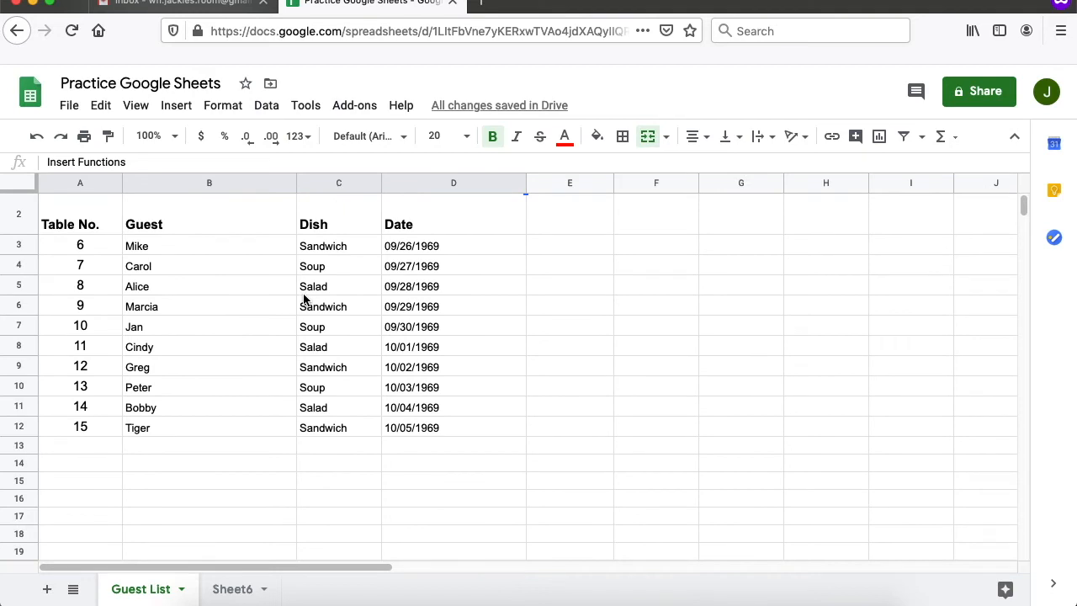
{"action": "left_click", "coordinate": [84, 250]}
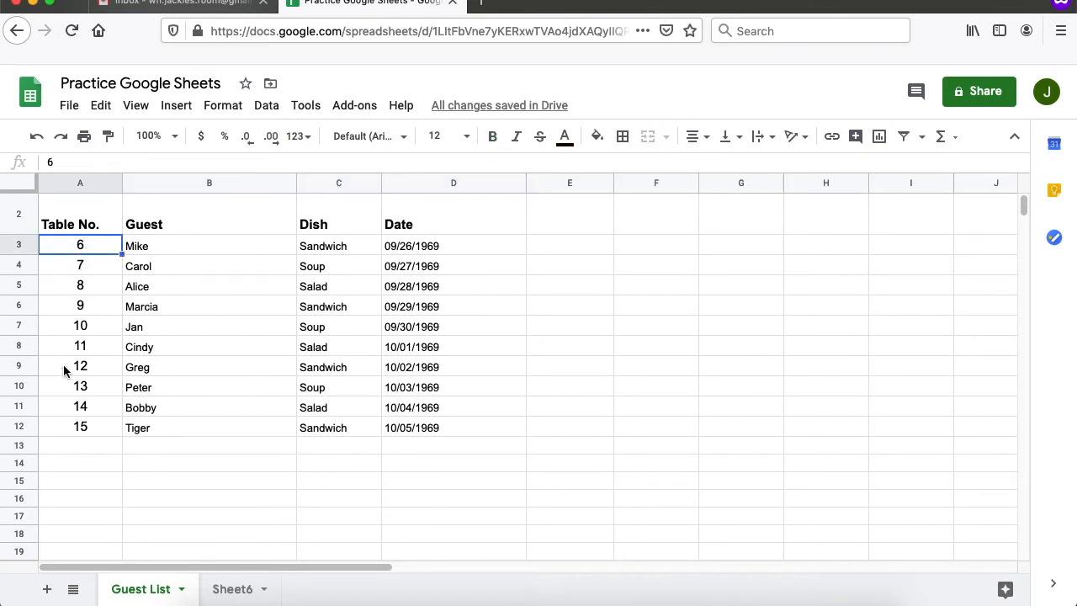
{"action": "left_click", "coordinate": [92, 246]}
{"action": "left_click_drag", "start_coordinate": [92, 246], "coordinate": [107, 429]}
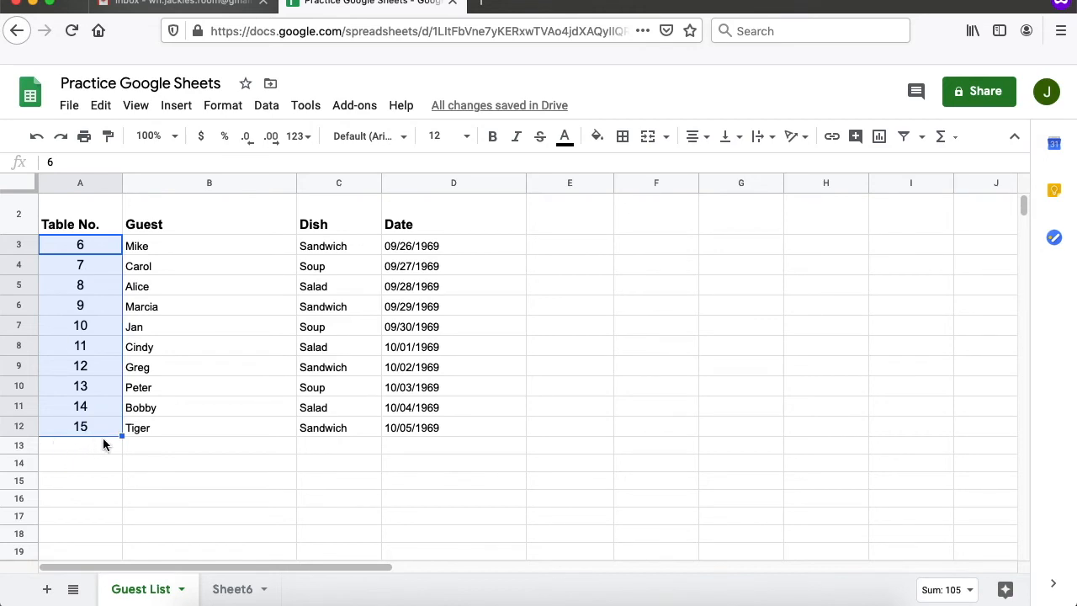
{"action": "left_click", "coordinate": [951, 143]}
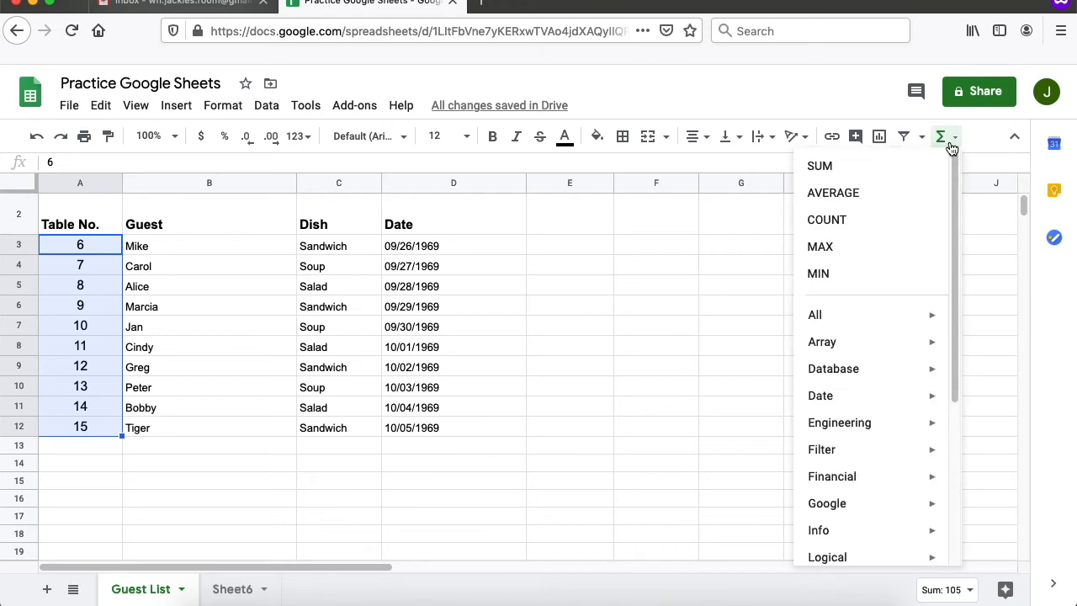
{"action": "left_click", "coordinate": [891, 166]}
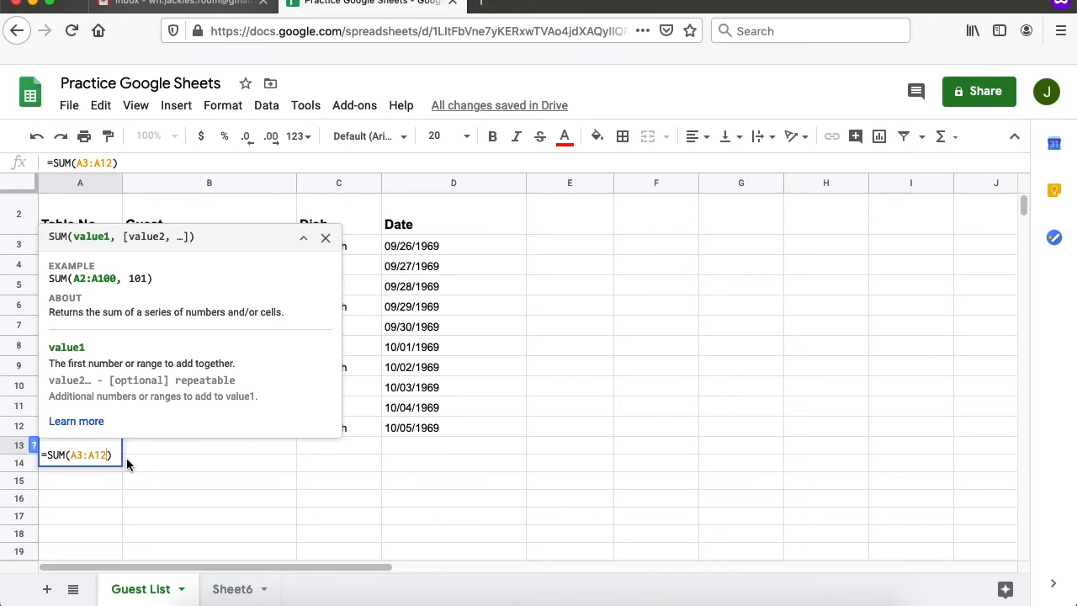
{"action": "key", "text": "Return"}
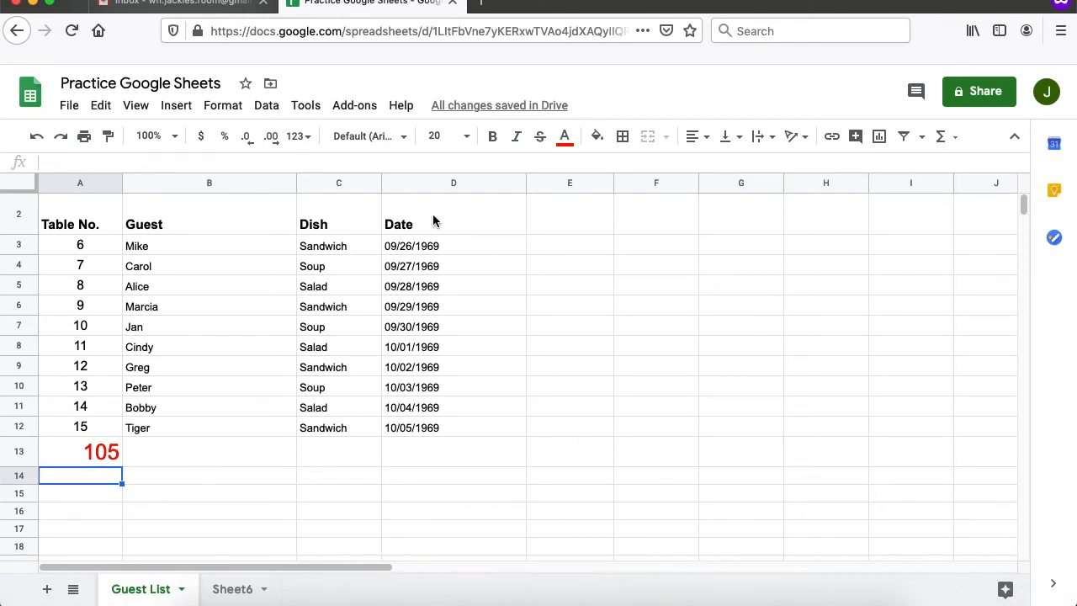
- Insert a COUNT of dates D3:D12 into D13, giving 10
{"action": "left_click", "coordinate": [439, 246]}
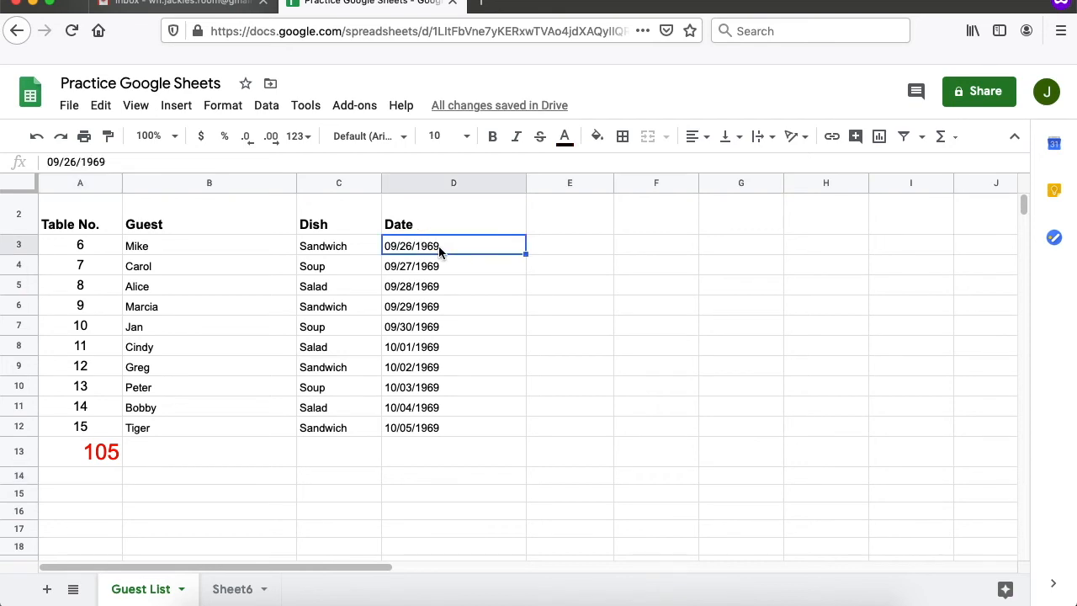
{"action": "left_click_drag", "start_coordinate": [439, 256], "coordinate": [495, 433]}
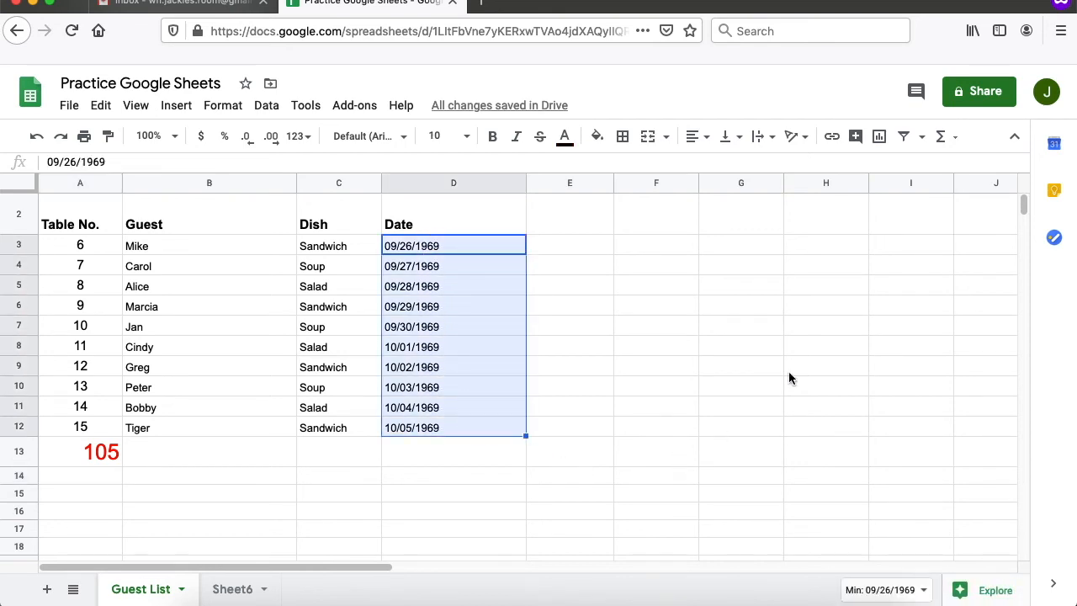
{"action": "left_click", "coordinate": [942, 139]}
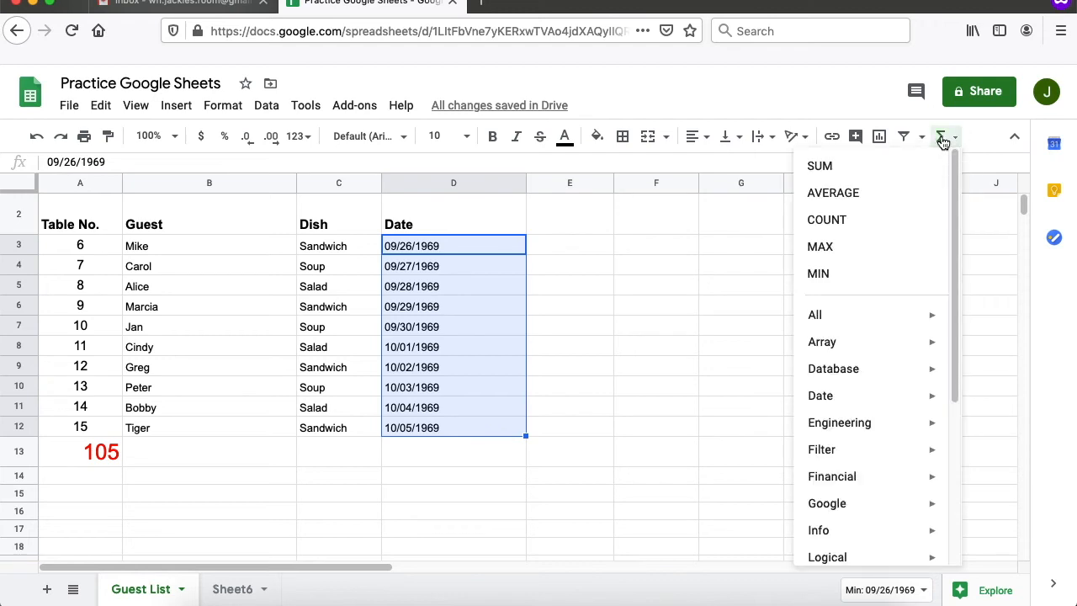
{"action": "left_click", "coordinate": [834, 220]}
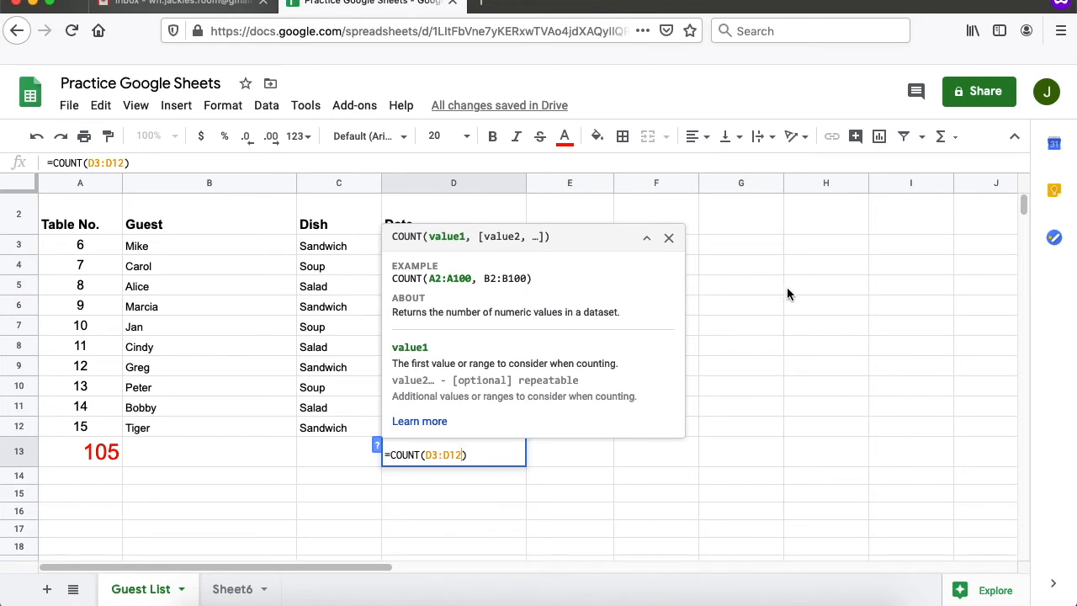
{"action": "key", "text": "Return"}
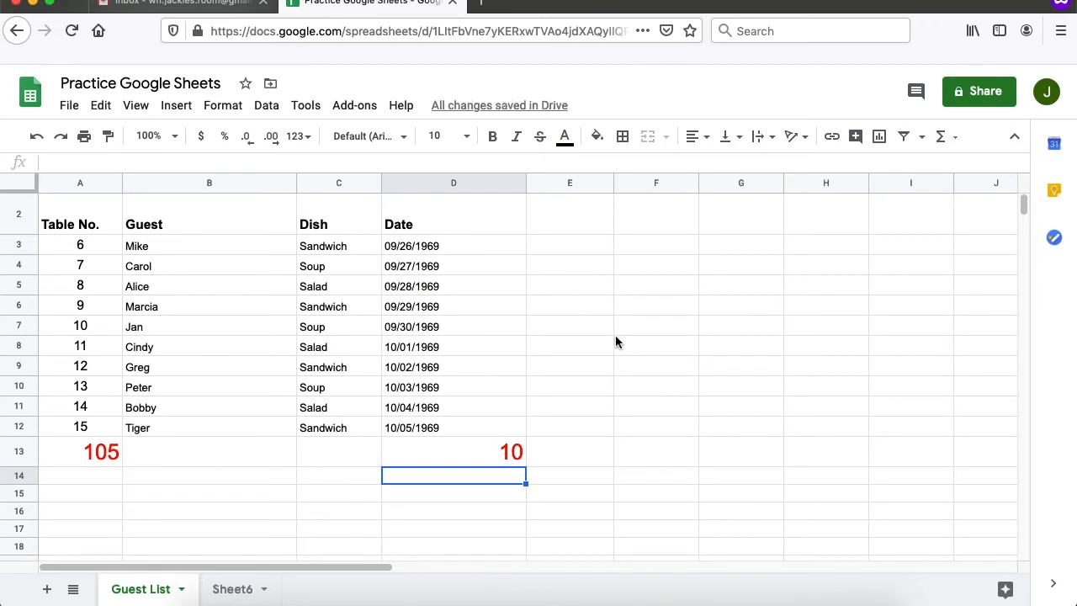
{"action": "scroll", "coordinate": [564, 418], "scroll_direction": "up", "scroll_amount": 1}
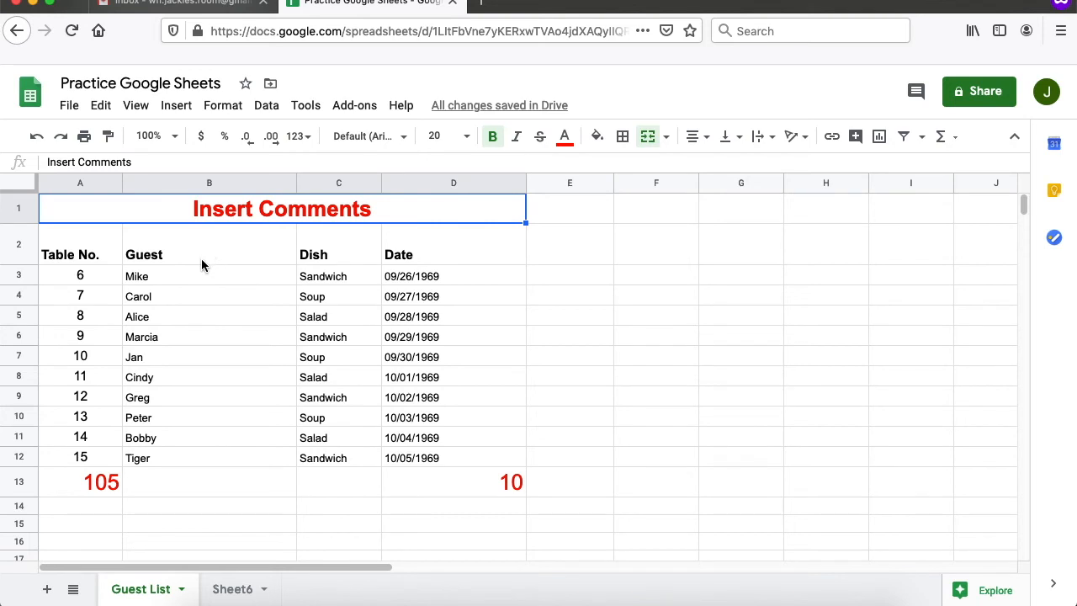
- Post the comment 'Is this the Brady Bunch?' on Guest header B2 and check it appears
{"action": "left_click_drag", "start_coordinate": [205, 249], "coordinate": [232, 454]}
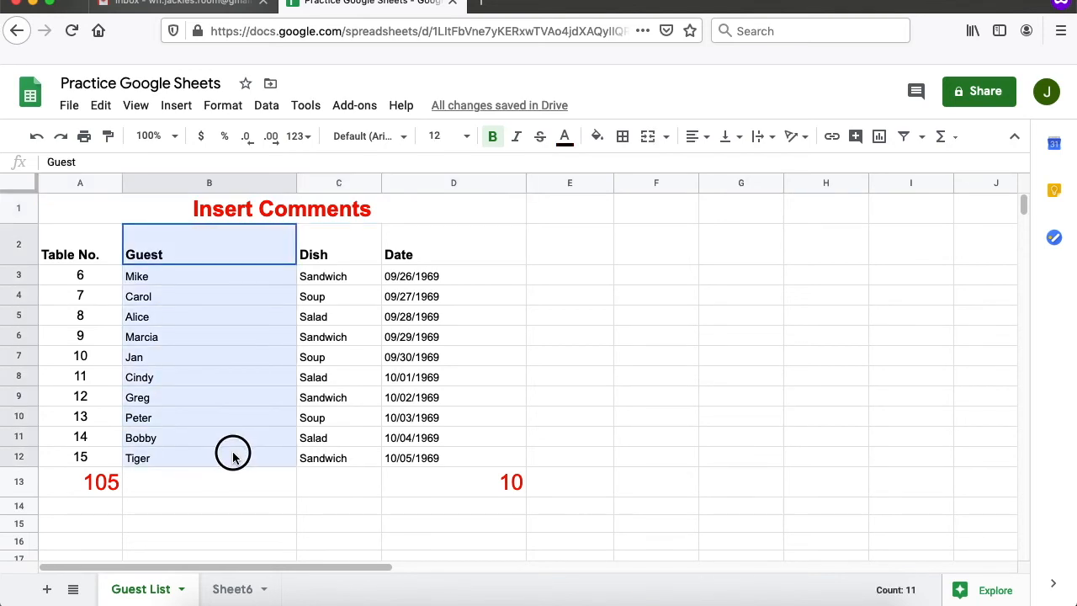
{"action": "left_click_drag", "start_coordinate": [233, 455], "coordinate": [233, 455]}
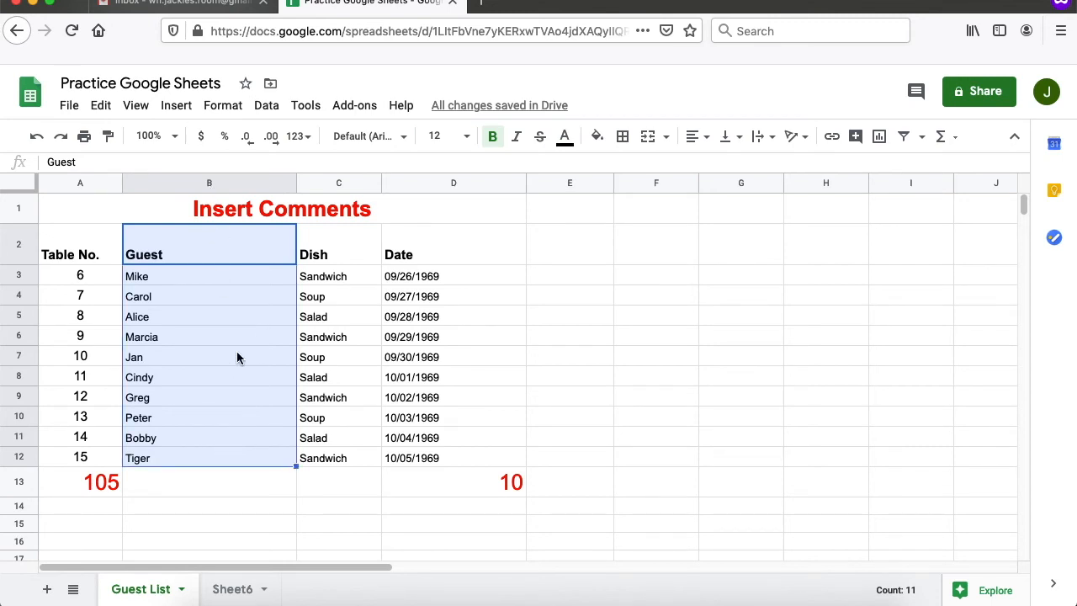
{"action": "left_click", "coordinate": [912, 94]}
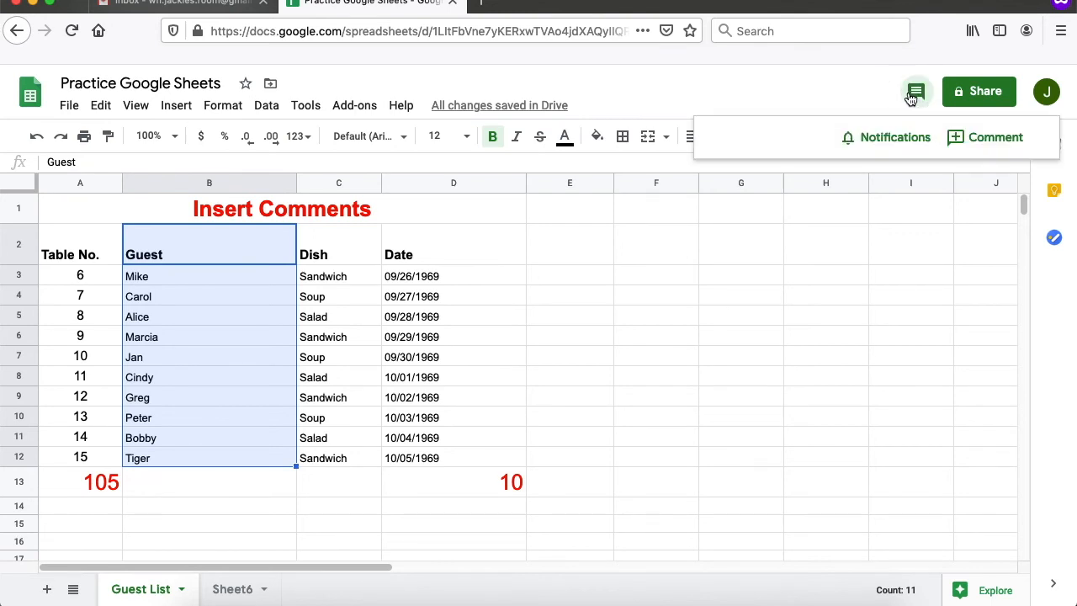
{"action": "left_click", "coordinate": [955, 138]}
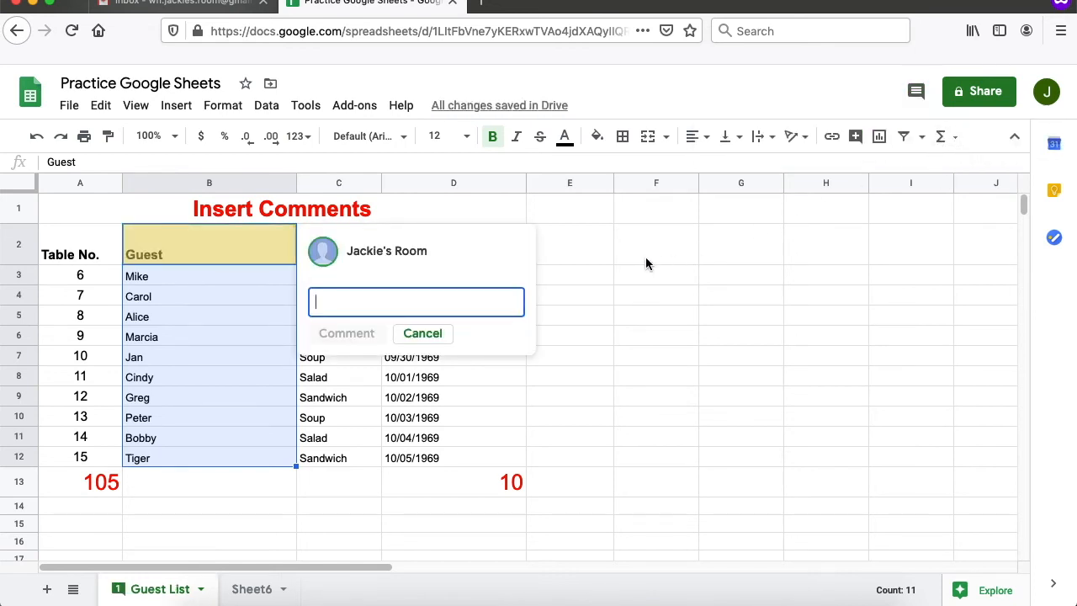
{"action": "type", "text": "Is this the Brady Bunch"}
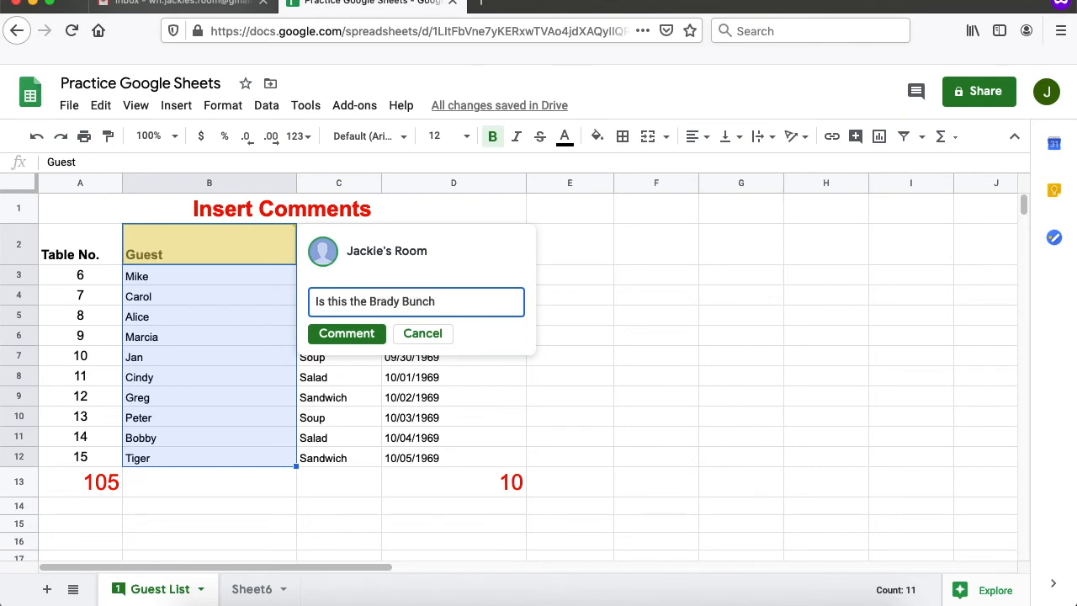
{"action": "type", "text": "?"}
{"action": "left_click", "coordinate": [357, 337]}
{"action": "left_click", "coordinate": [693, 423]}
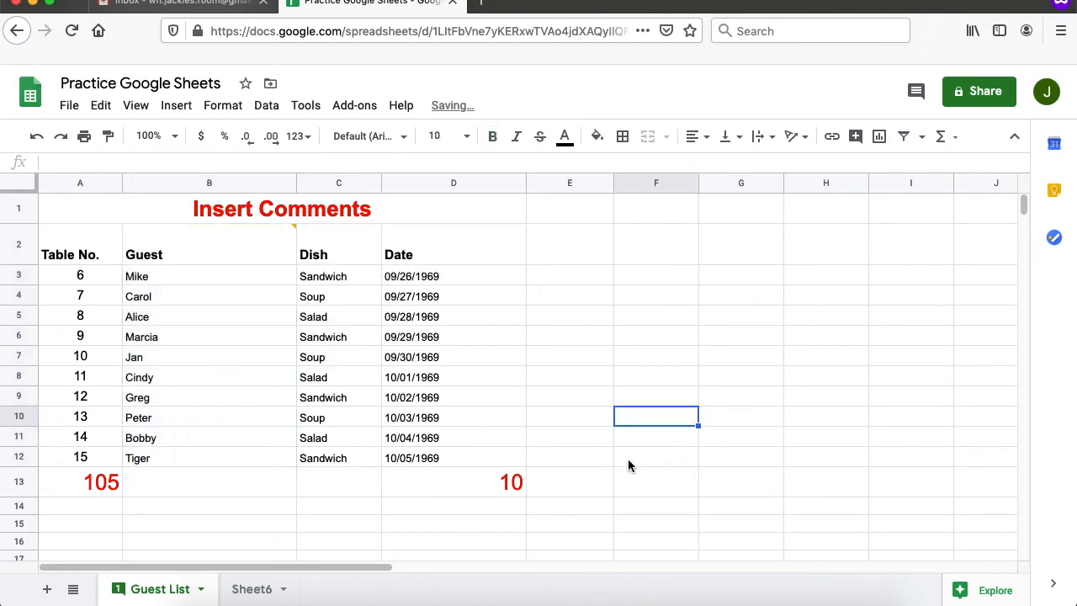
{"action": "left_click", "coordinate": [249, 242]}
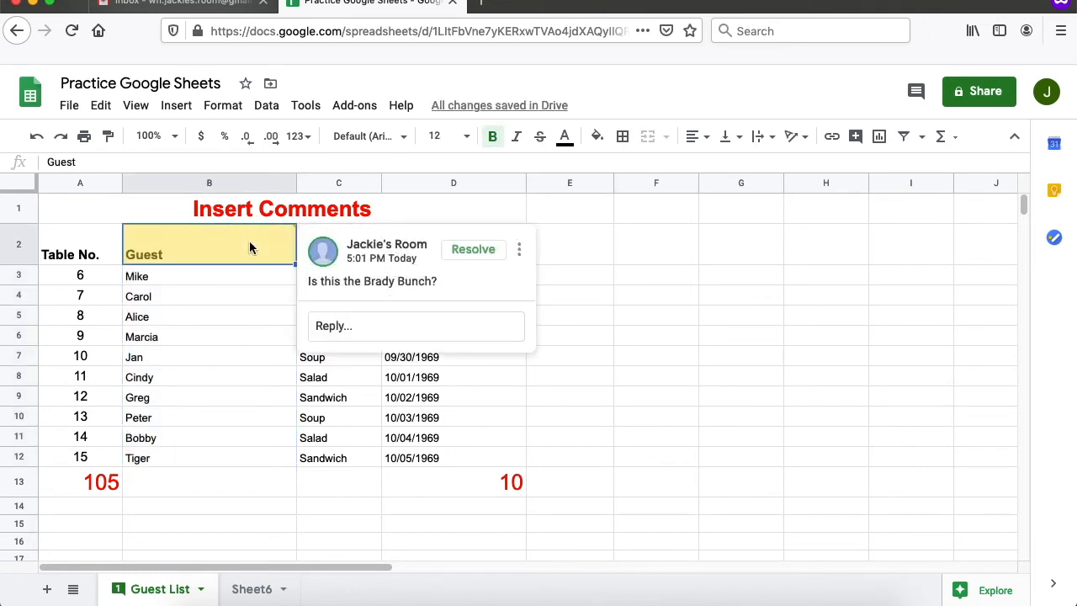
- Reply 'Yes it is' to the Brady Bunch comment on B2 and resolve the thread
{"action": "left_click", "coordinate": [244, 267]}
{"action": "left_click", "coordinate": [245, 261]}
{"action": "left_click", "coordinate": [421, 327]}
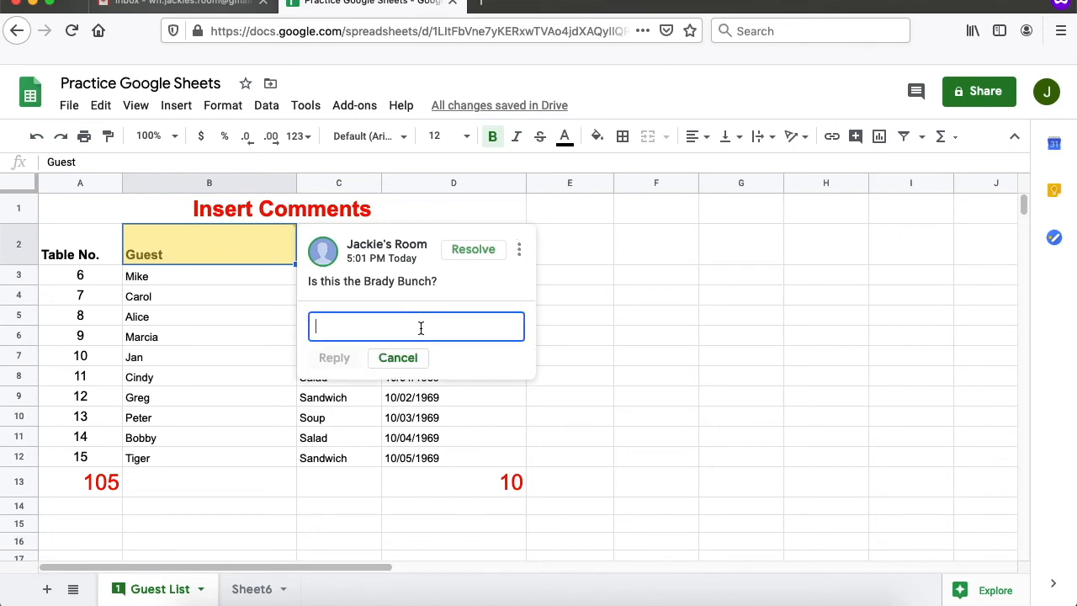
{"action": "type", "text": "Yes it is"}
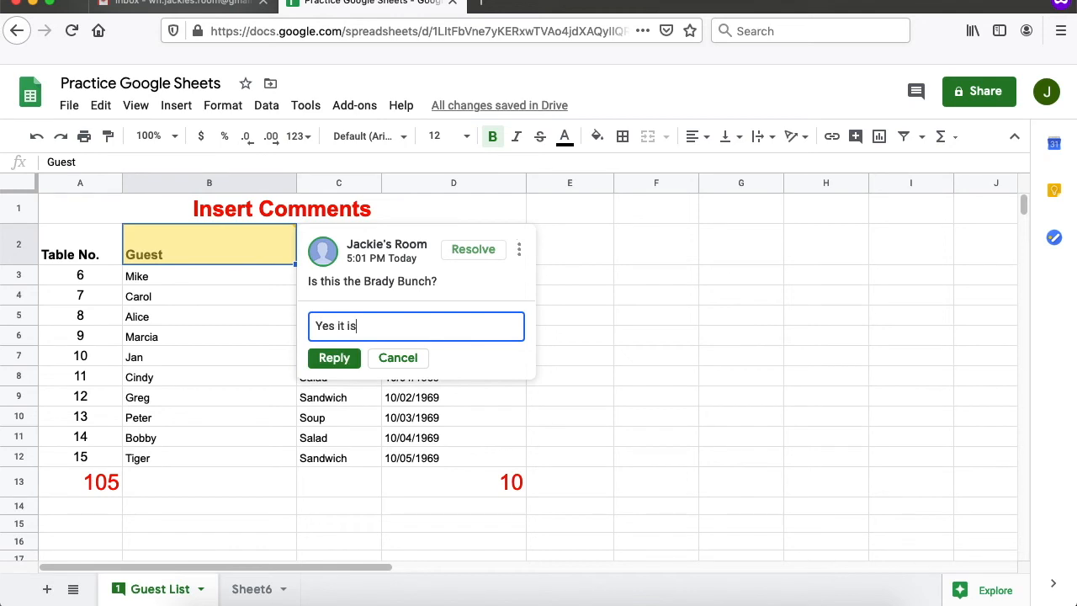
{"action": "left_click", "coordinate": [333, 357]}
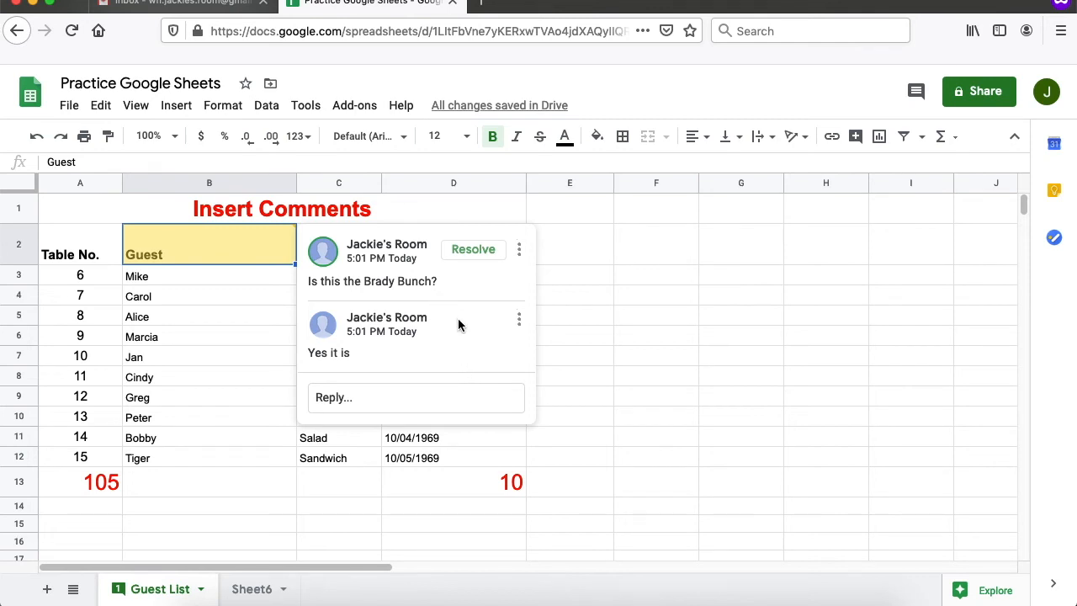
{"action": "left_click", "coordinate": [483, 250]}
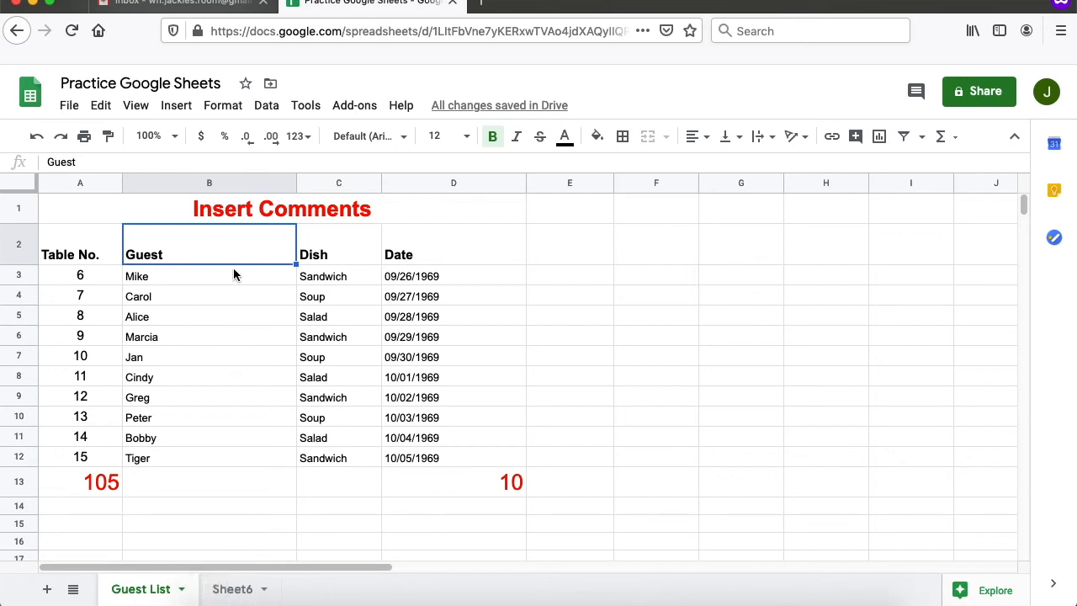
{"action": "left_click", "coordinate": [235, 311]}
- Open the Share with others dialog for the Practice Google Sheets spreadsheet
{"action": "left_click", "coordinate": [225, 377]}
{"action": "left_click", "coordinate": [221, 433]}
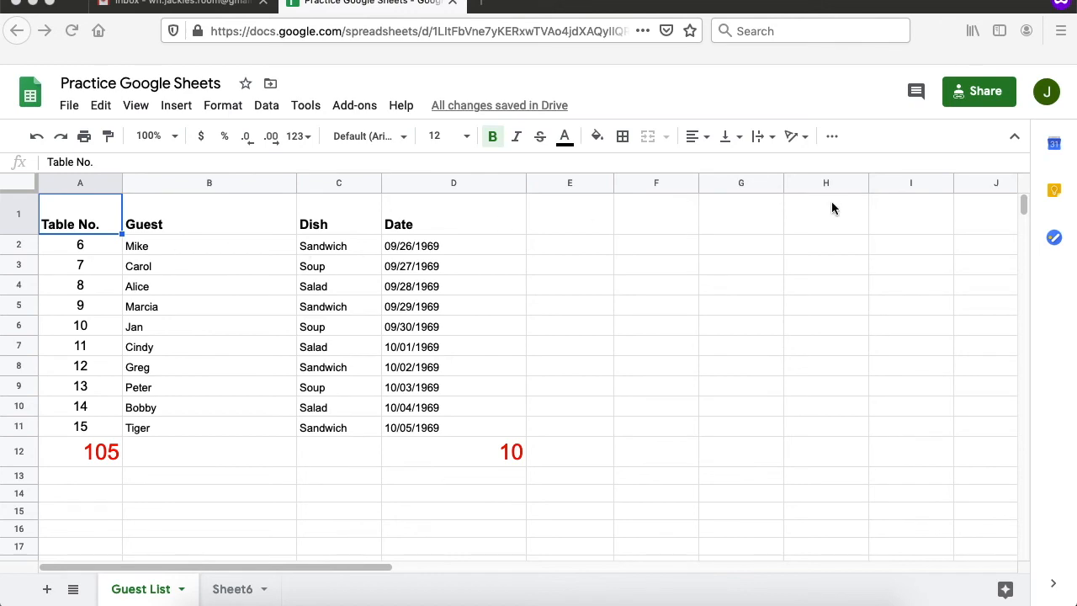
{"action": "left_click", "coordinate": [986, 100]}
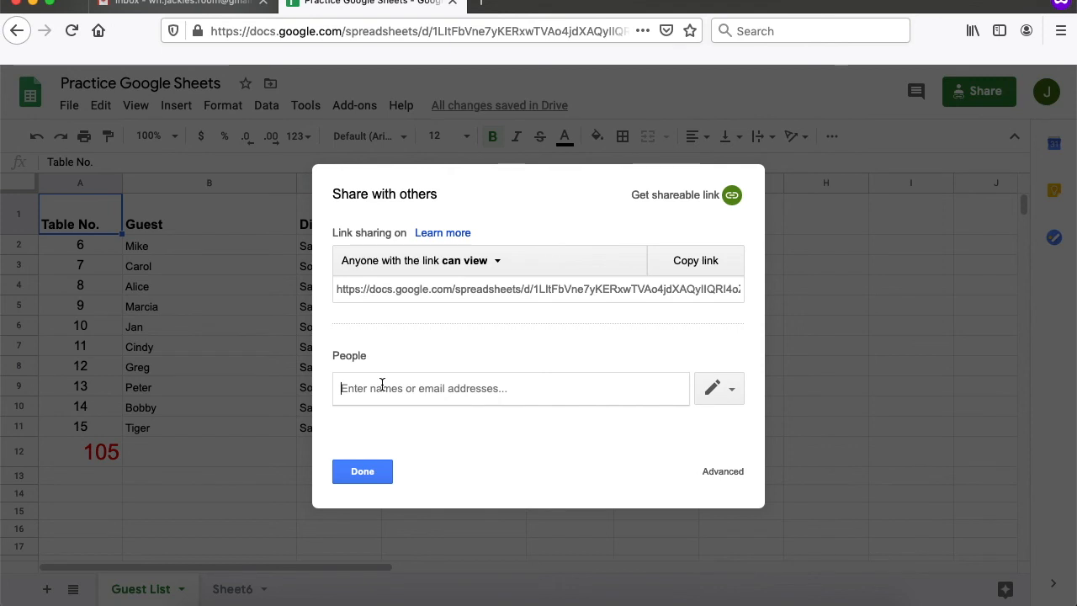
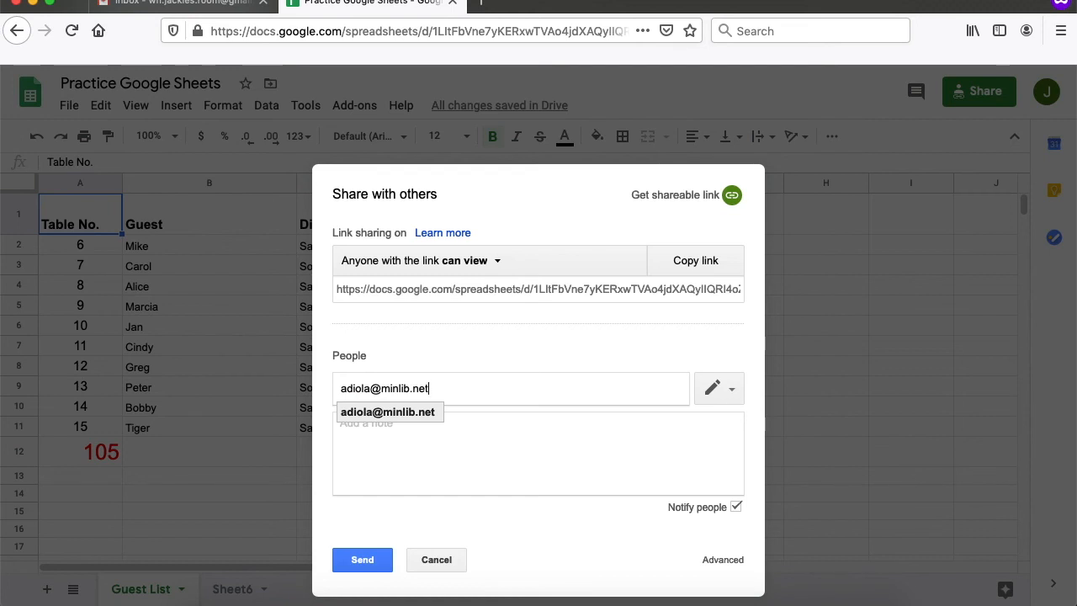
- Add the collaborator's e-mail address as a share recipient and open its permission options
{"action": "key", "text": "Return"}
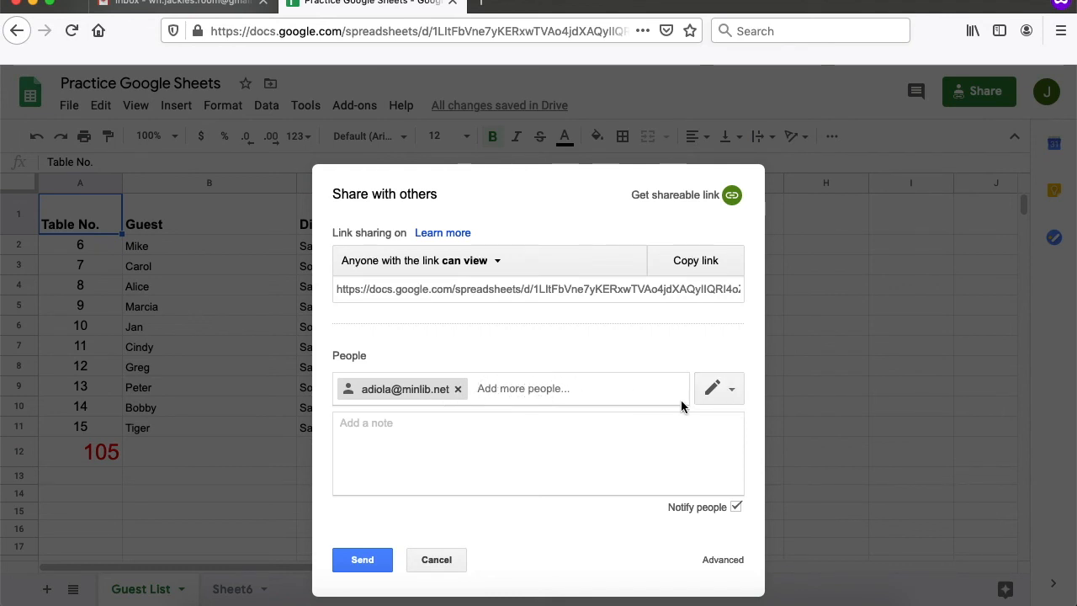
{"action": "left_click", "coordinate": [723, 403]}
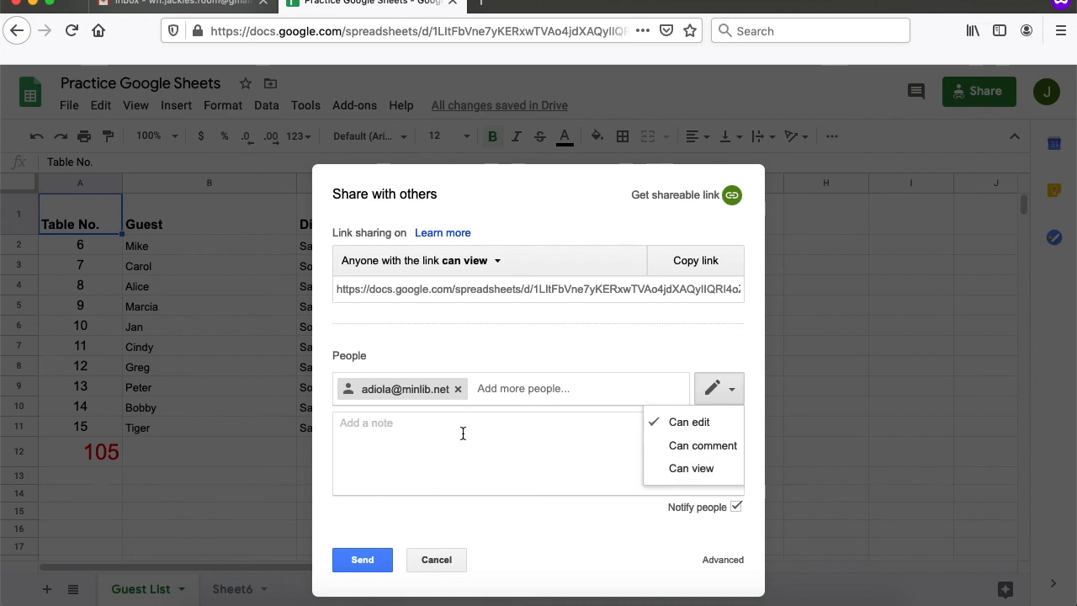
- Add the note "Please look over this guest list" to the sharing invitation
{"action": "left_click", "coordinate": [436, 424]}
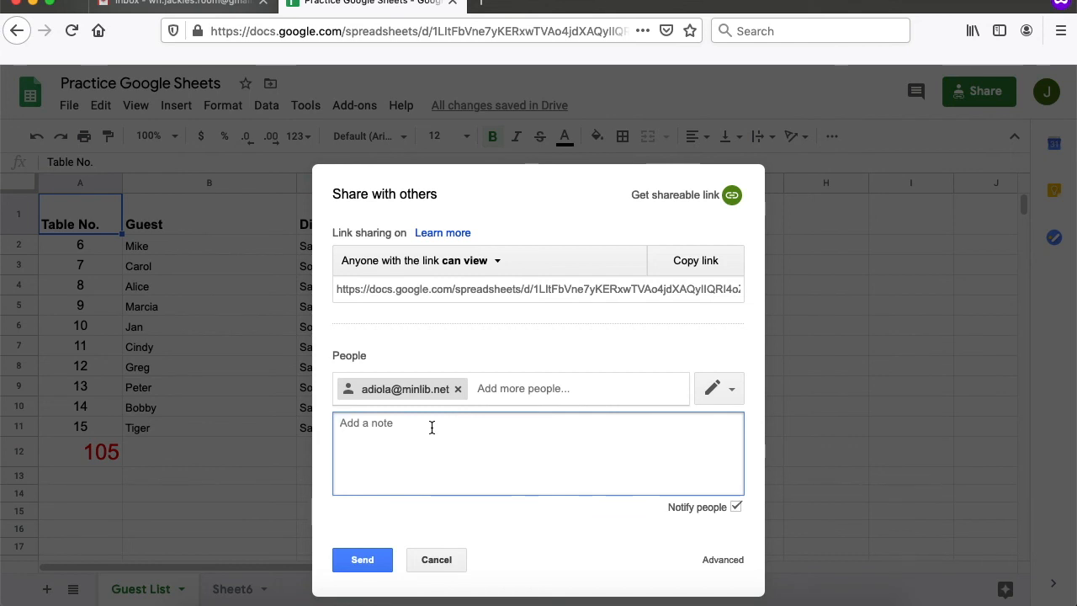
{"action": "type", "text": "Please look over this guest list"}
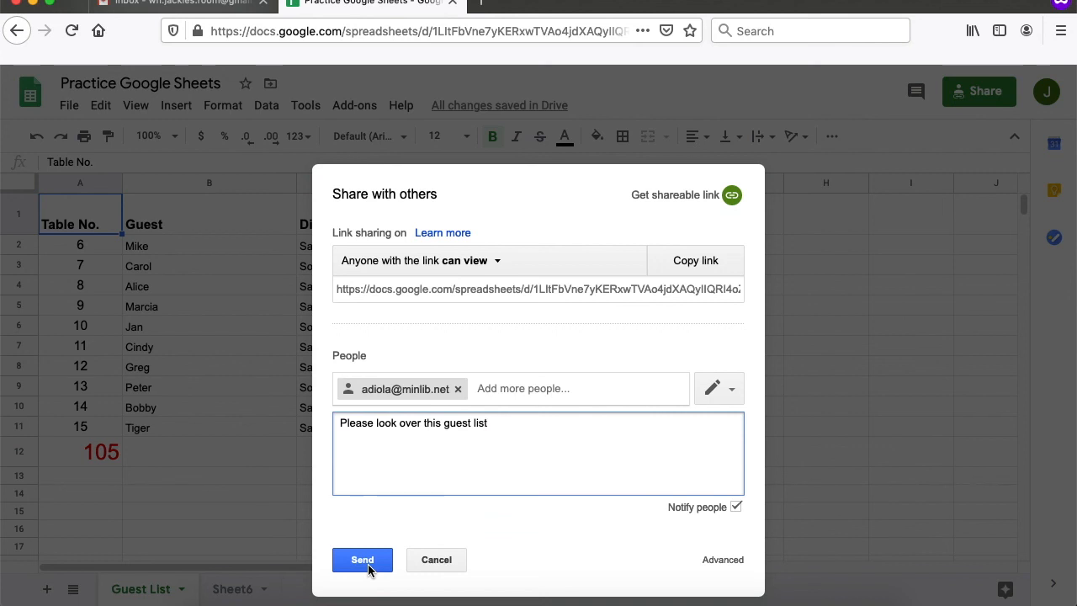
{"action": "left_click", "coordinate": [571, 340]}
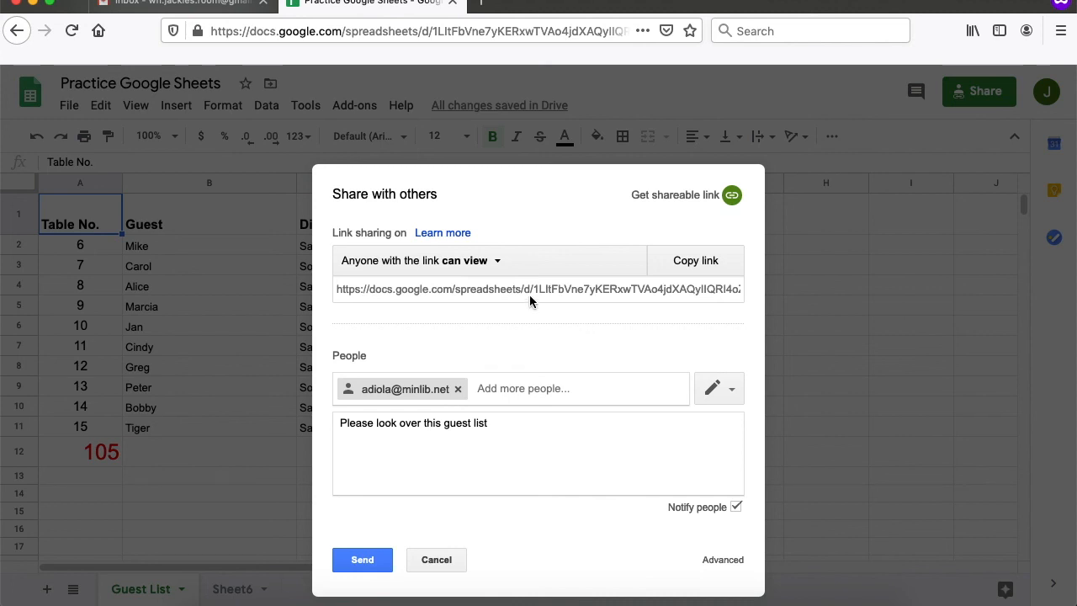
{"action": "left_click", "coordinate": [478, 266]}
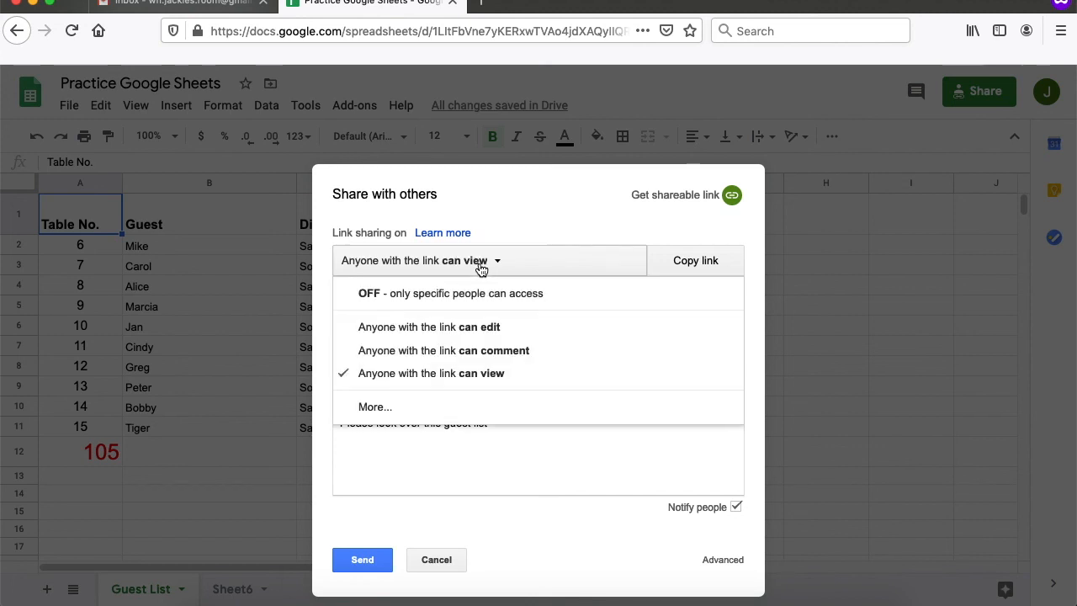
{"action": "left_click", "coordinate": [529, 257]}
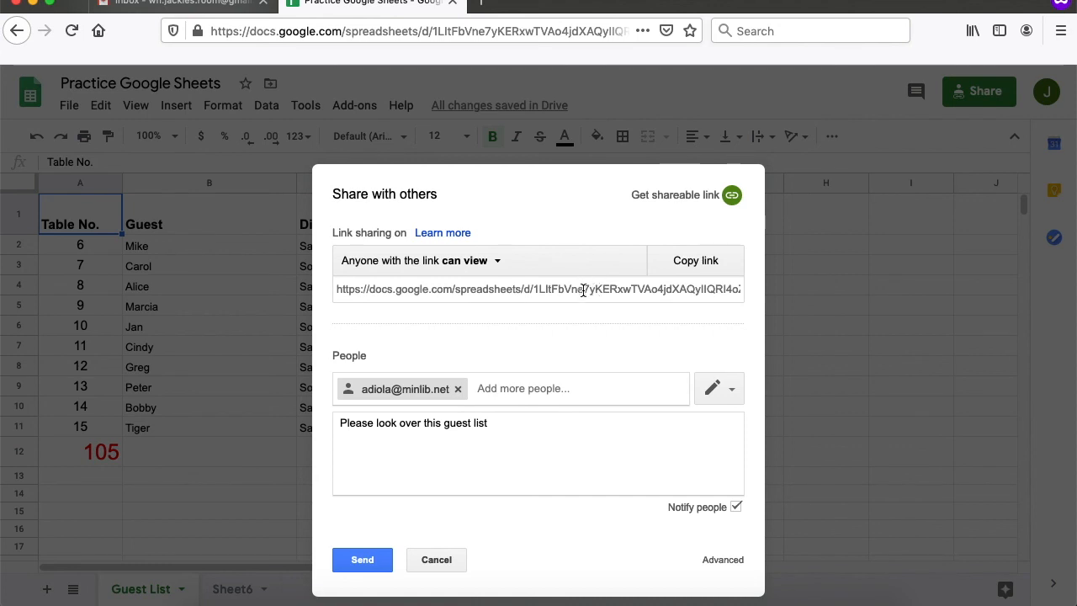
{"action": "left_click", "coordinate": [585, 288]}
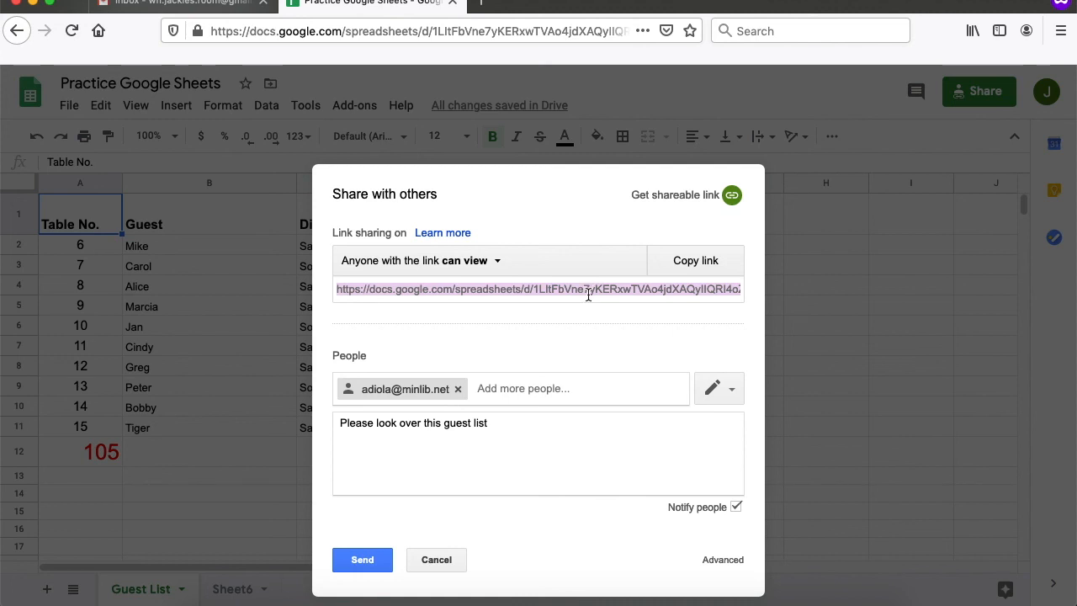
{"action": "left_click", "coordinate": [569, 330]}
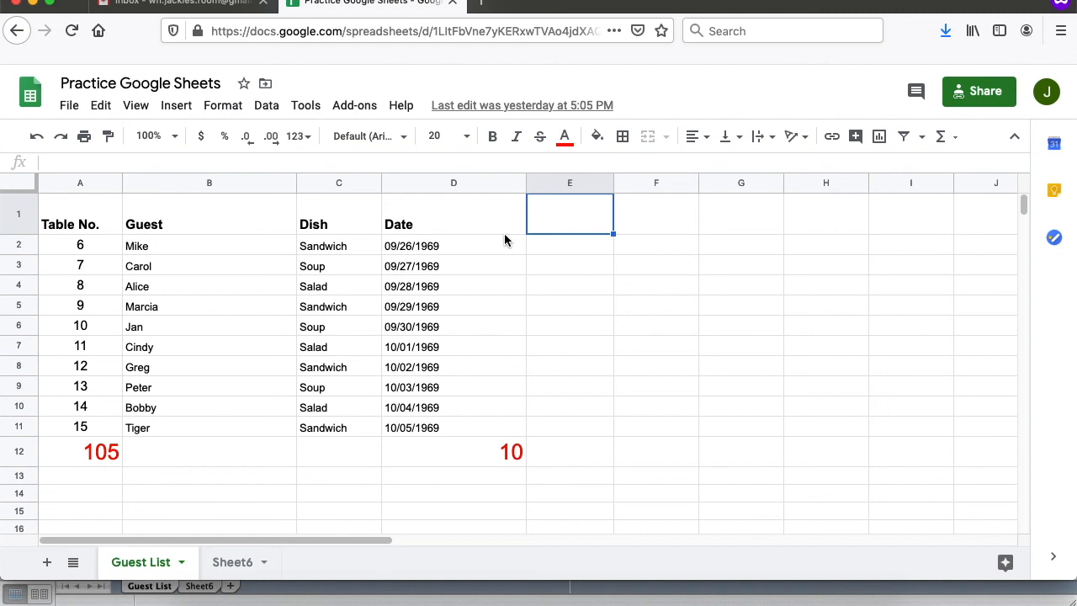
- Download the guest spreadsheet as Practice Google Sheets.xlsx in Microsoft Excel format
{"action": "left_click", "coordinate": [67, 117]}
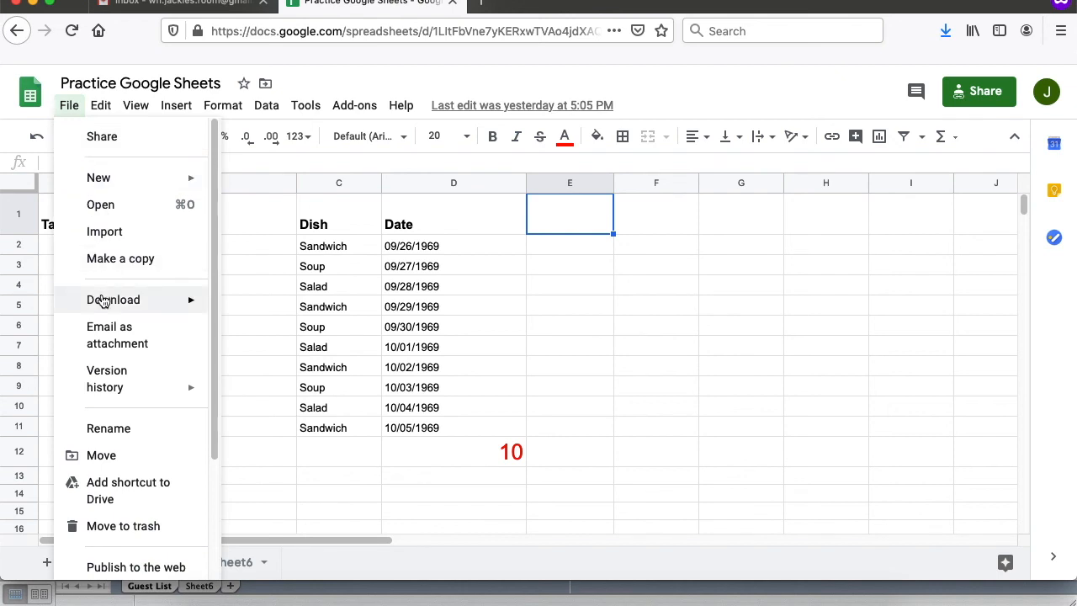
{"action": "mouse_move", "coordinate": [102, 301]}
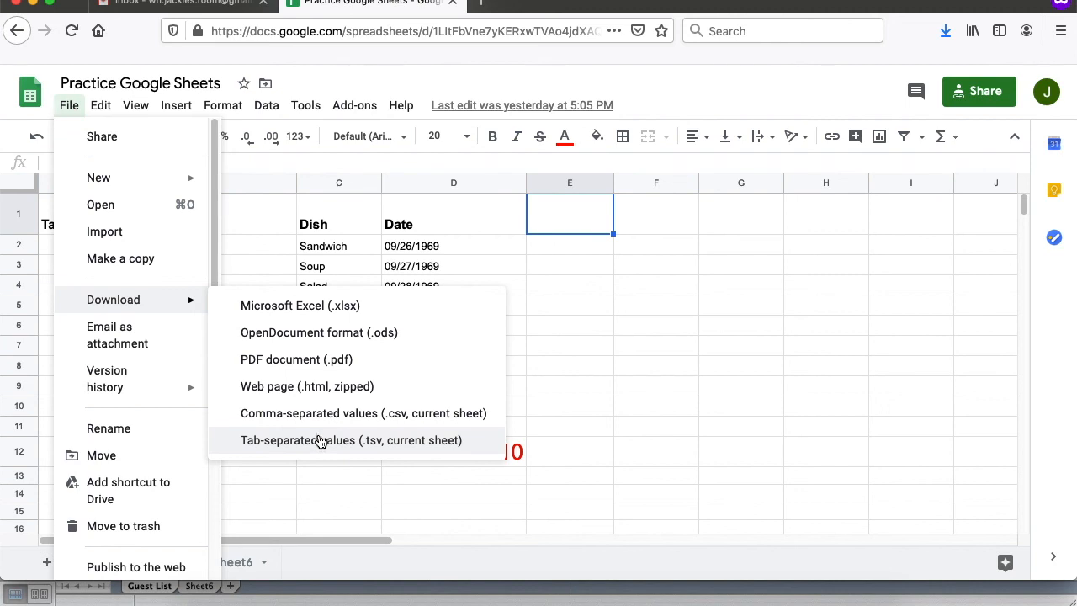
{"action": "left_click", "coordinate": [301, 318]}
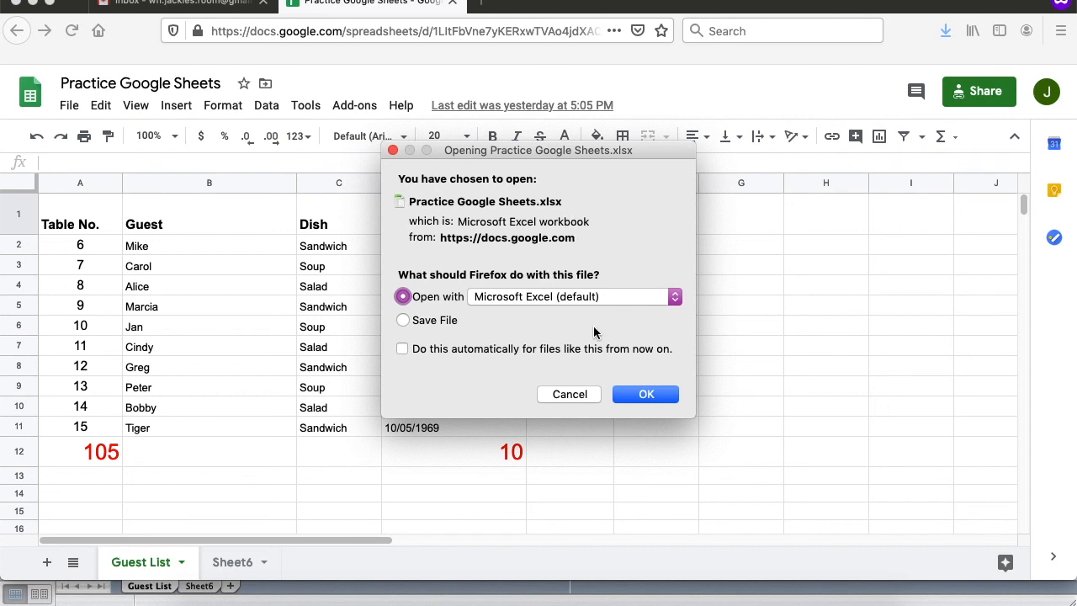
- Dismiss the Firefox download prompt and switch to Microsoft Excel showing the Guest List table
{"action": "left_click", "coordinate": [569, 393]}
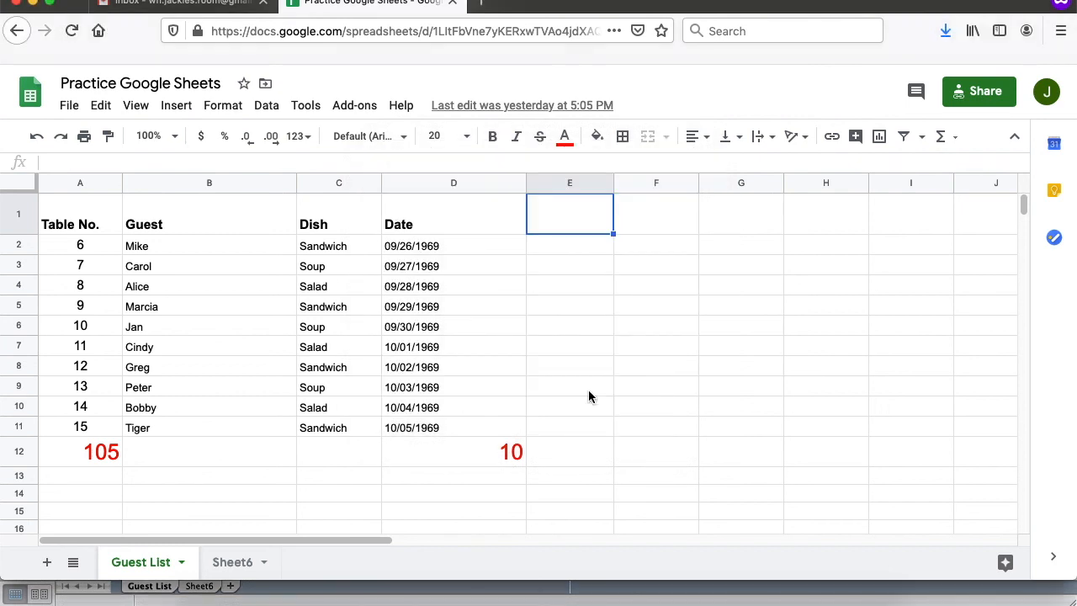
{"action": "left_click", "coordinate": [730, 572]}
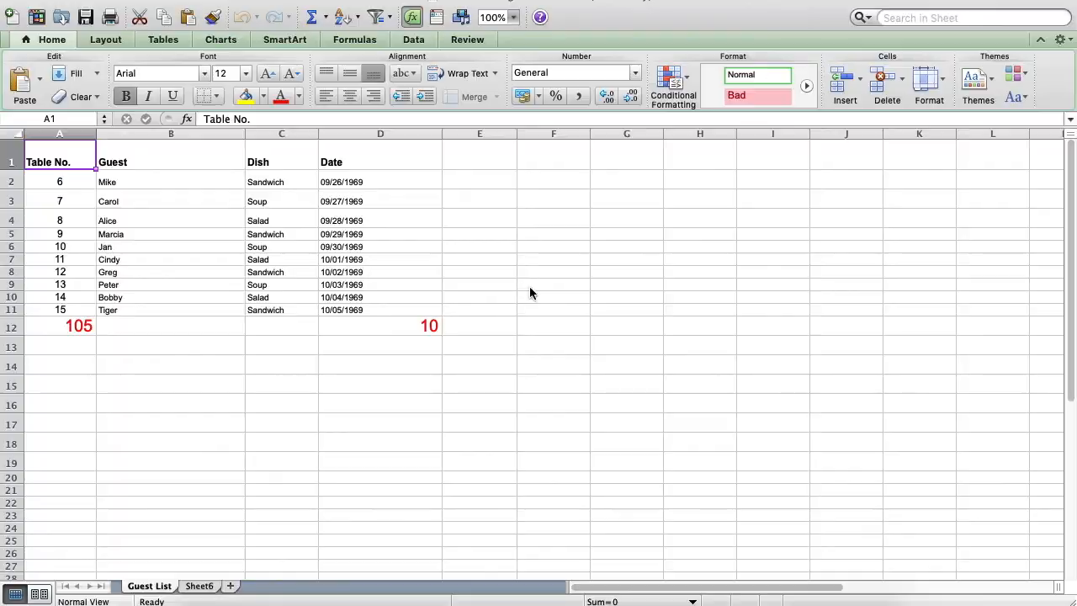
- Switch from Excel back to the Google Sheets guest list in Firefox
{"action": "key", "text": "super+Tab"}
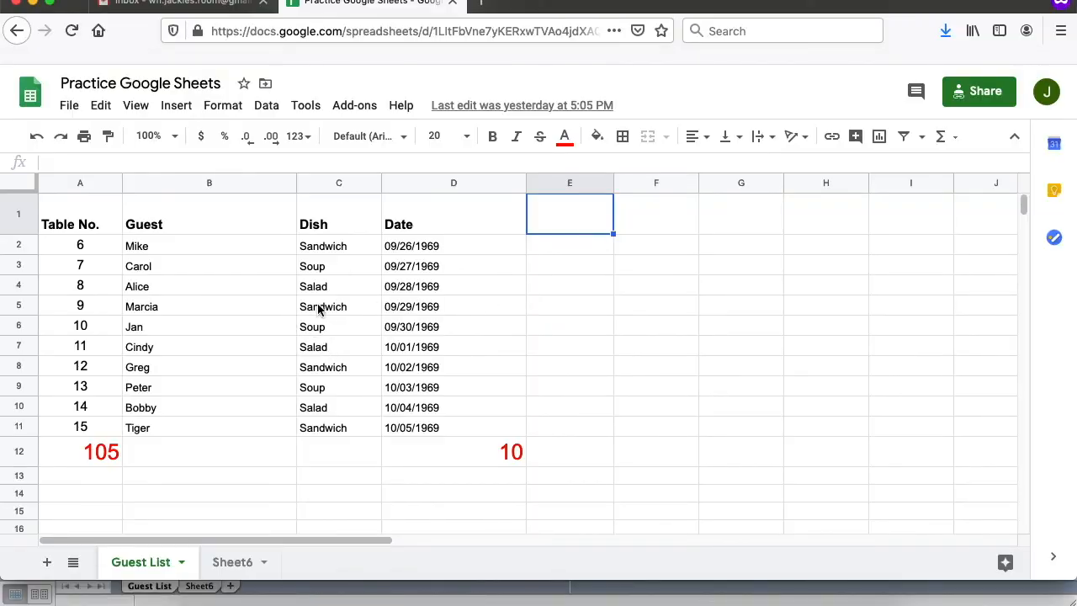